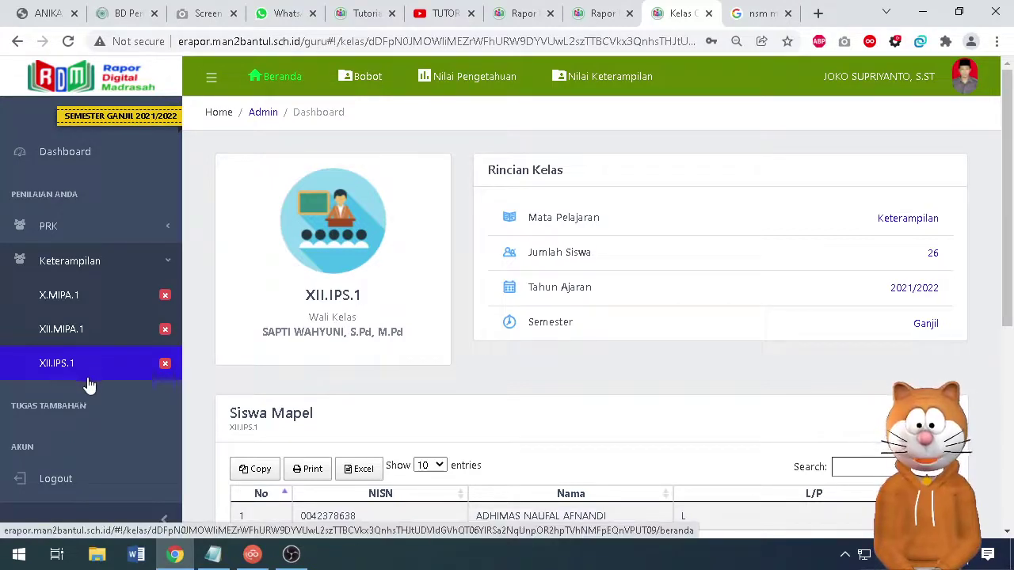
Set the XII.IPS.1 knowledge score weights to 70 for Harian and 30 for PAS/PAT, and save them.
{"action": "left_click", "coordinate": [379, 80]}
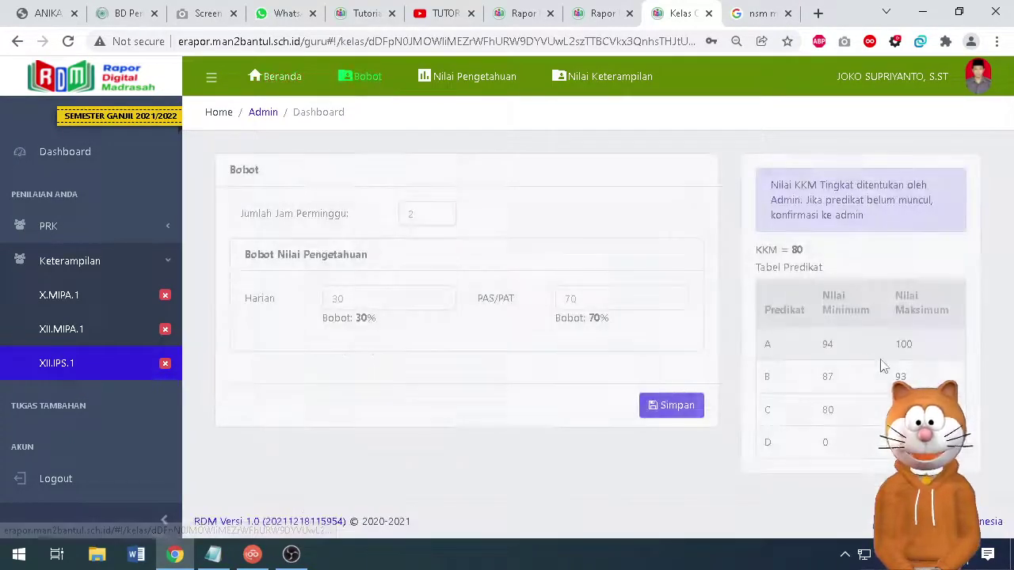
{"action": "double_click", "coordinate": [414, 297]}
{"action": "left_click", "coordinate": [356, 301]}
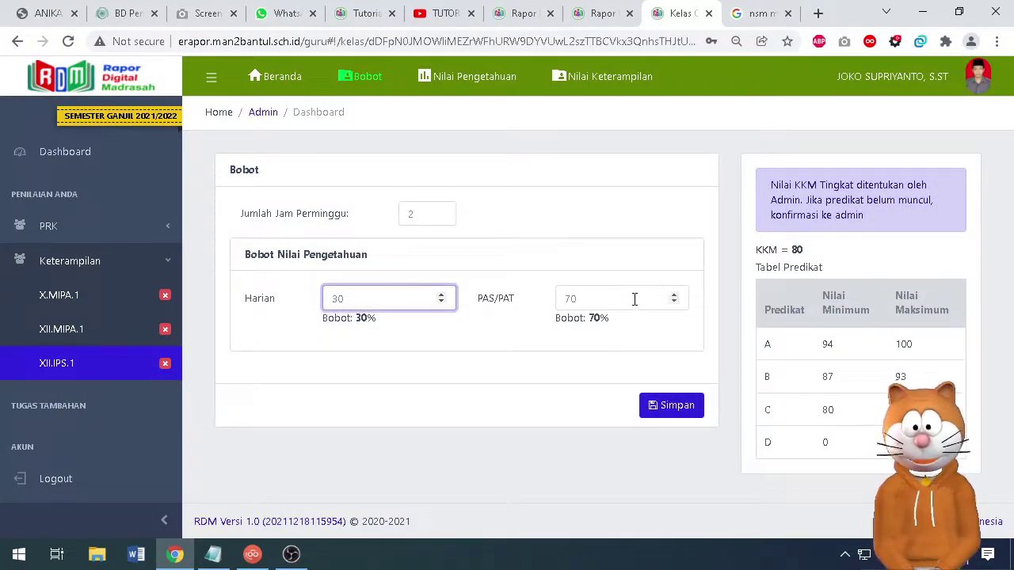
{"action": "double_click", "coordinate": [342, 298]}
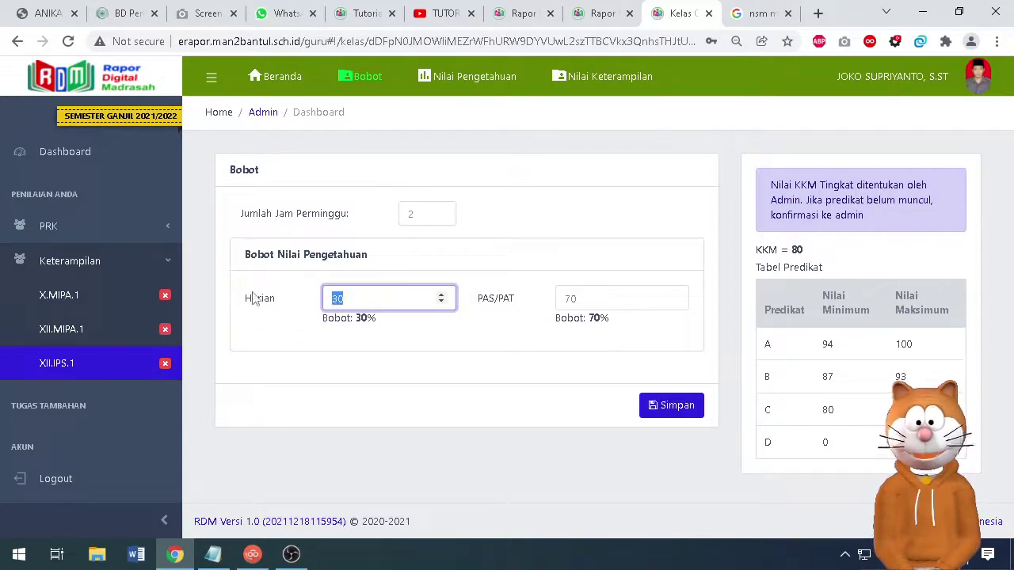
{"action": "type", "text": "70"}
{"action": "double_click", "coordinate": [590, 292]}
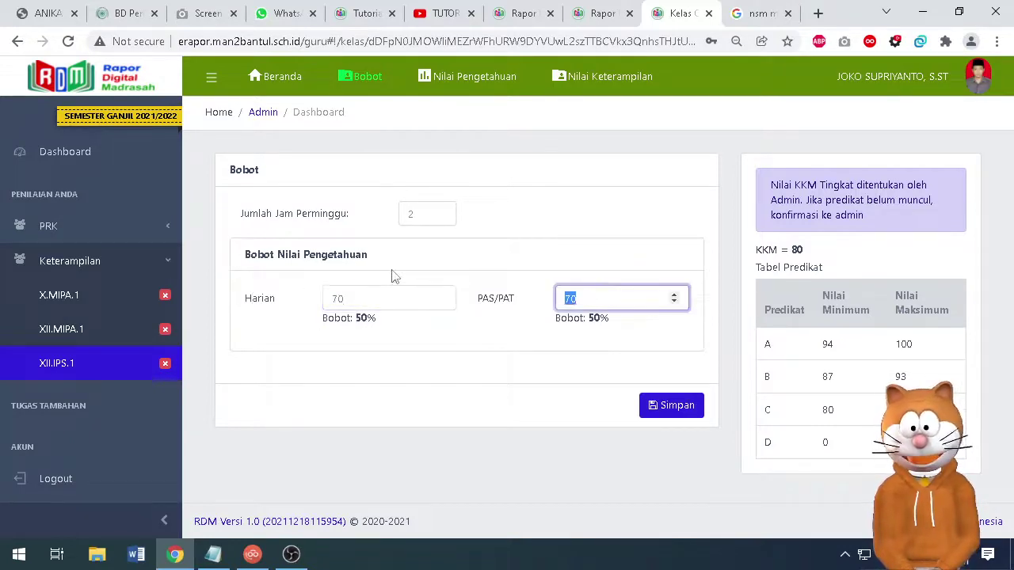
{"action": "type", "text": "30"}
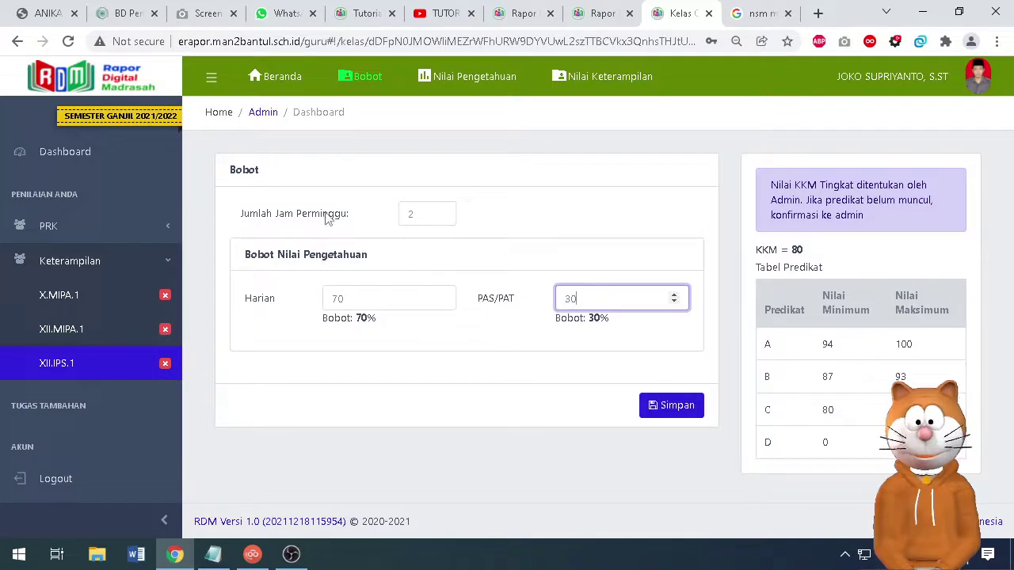
{"action": "left_click", "coordinate": [423, 213]}
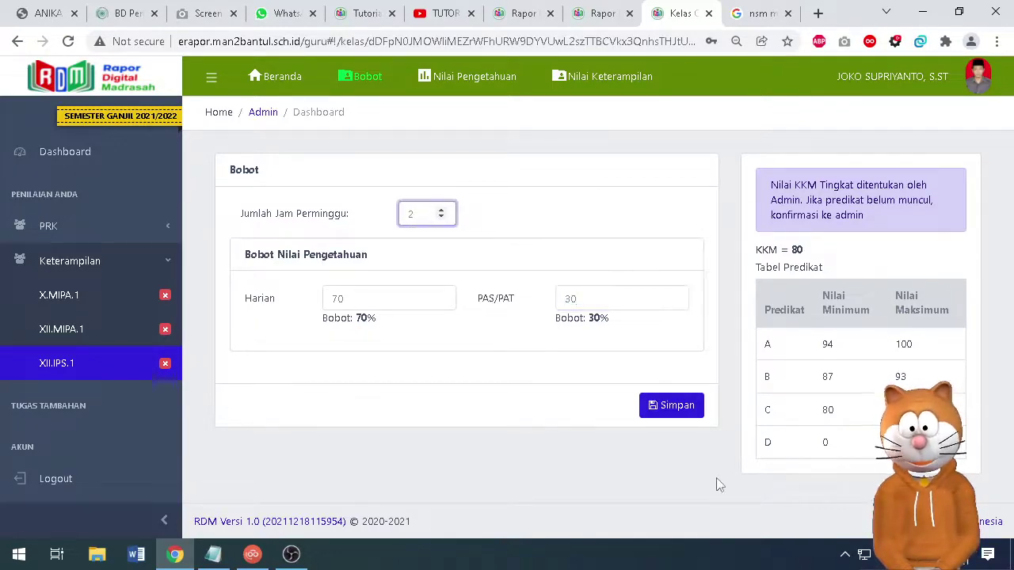
{"action": "left_click", "coordinate": [674, 405]}
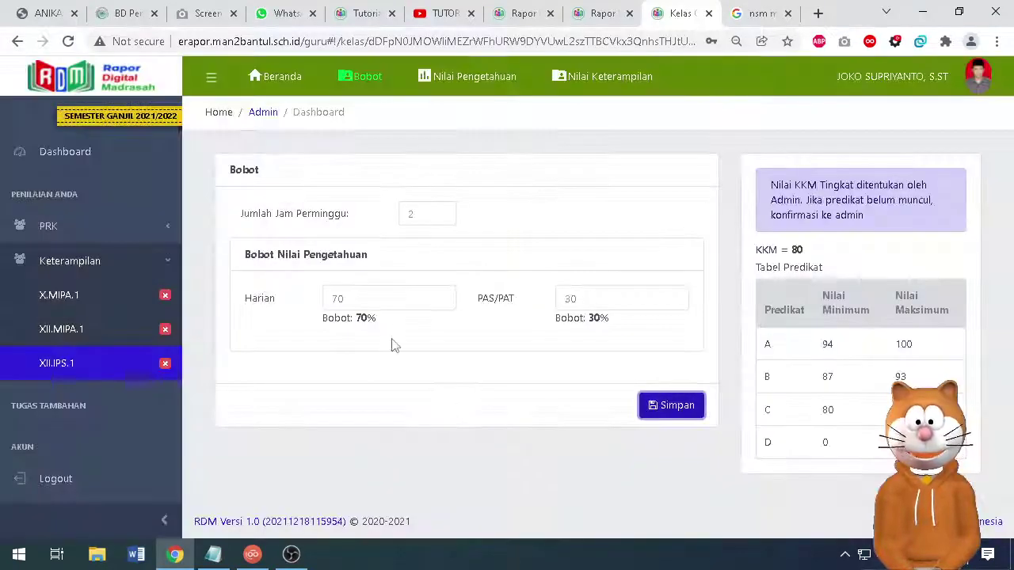
{"action": "left_click", "coordinate": [409, 296]}
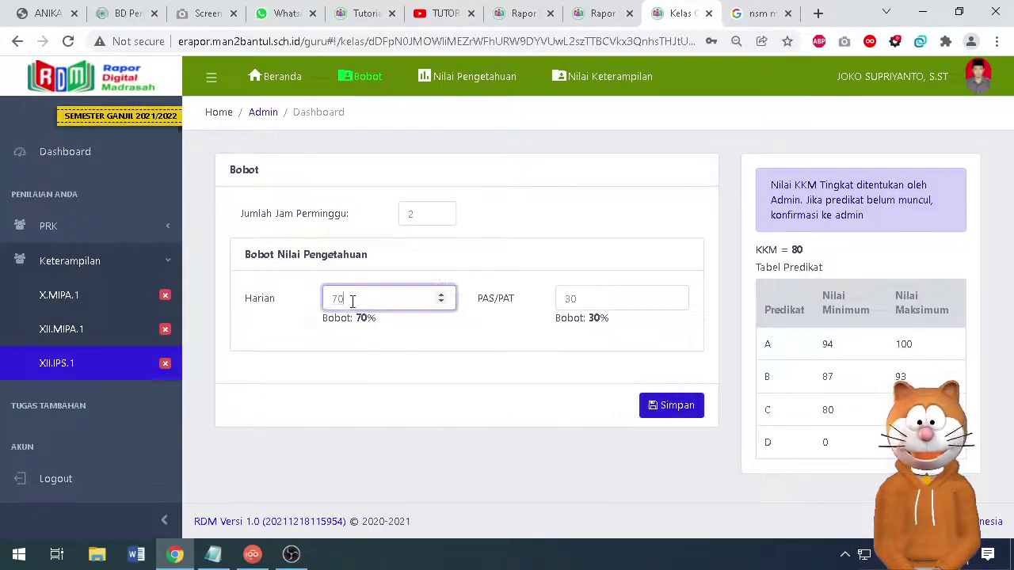
{"action": "double_click", "coordinate": [410, 296]}
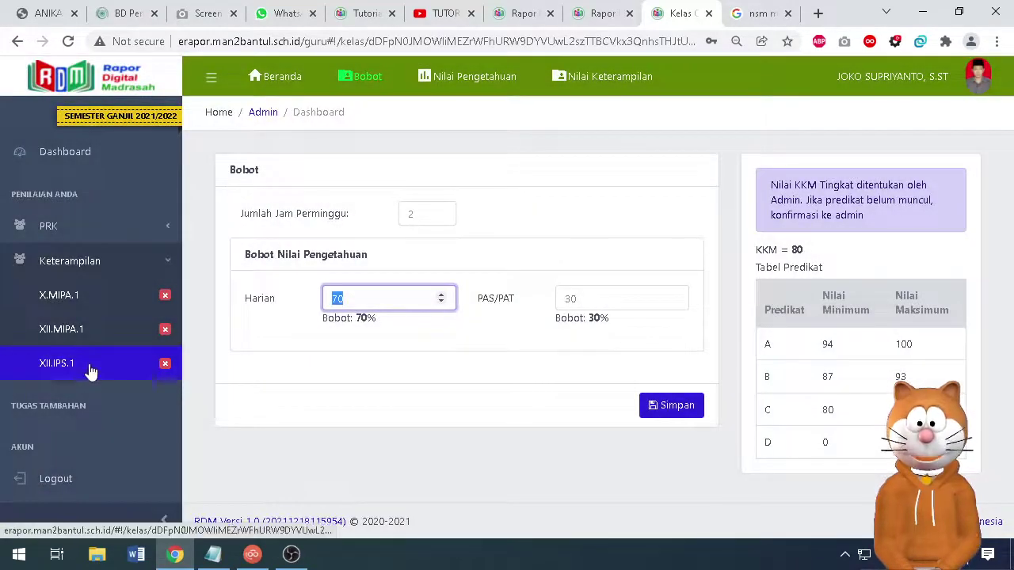
Review the class details and the Siswa Mapel student list of Keterampilan class XII.IPS.1.
{"action": "left_click", "coordinate": [91, 371]}
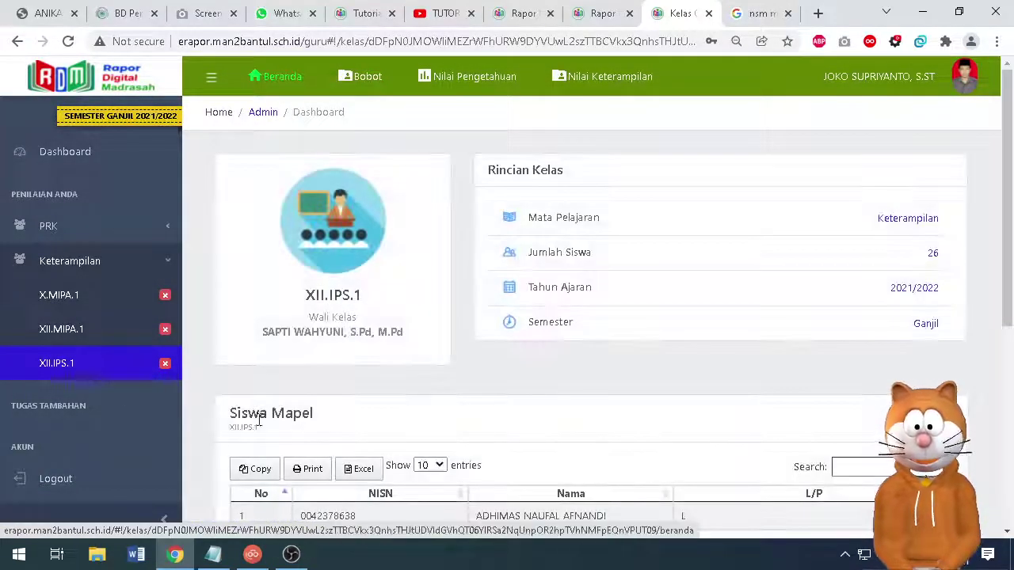
{"action": "scroll", "coordinate": [259, 421], "scroll_direction": "down", "scroll_amount": 2}
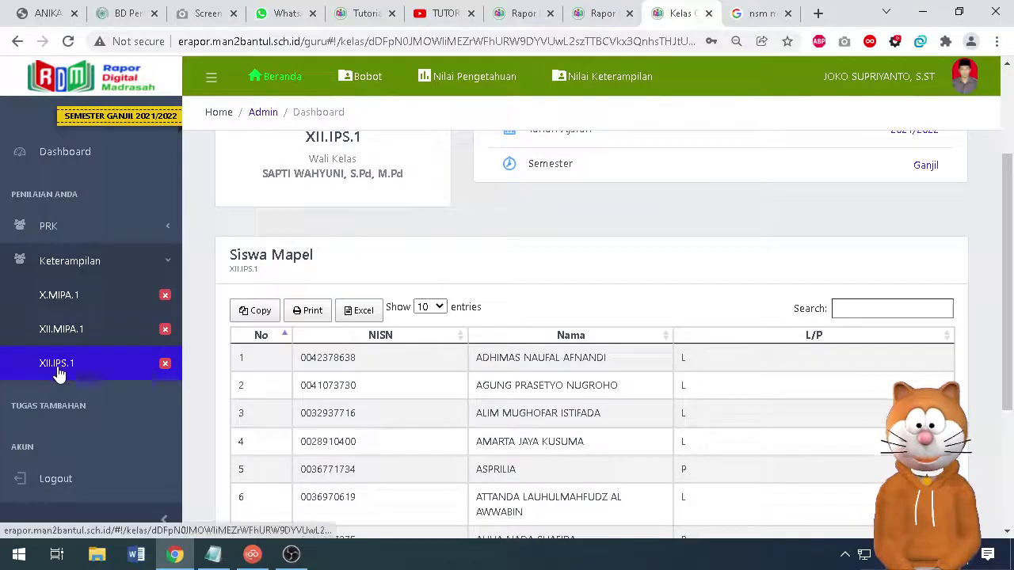
{"action": "scroll", "coordinate": [328, 389], "scroll_direction": "down", "scroll_amount": 3}
{"action": "scroll", "coordinate": [411, 342], "scroll_direction": "up", "scroll_amount": 1}
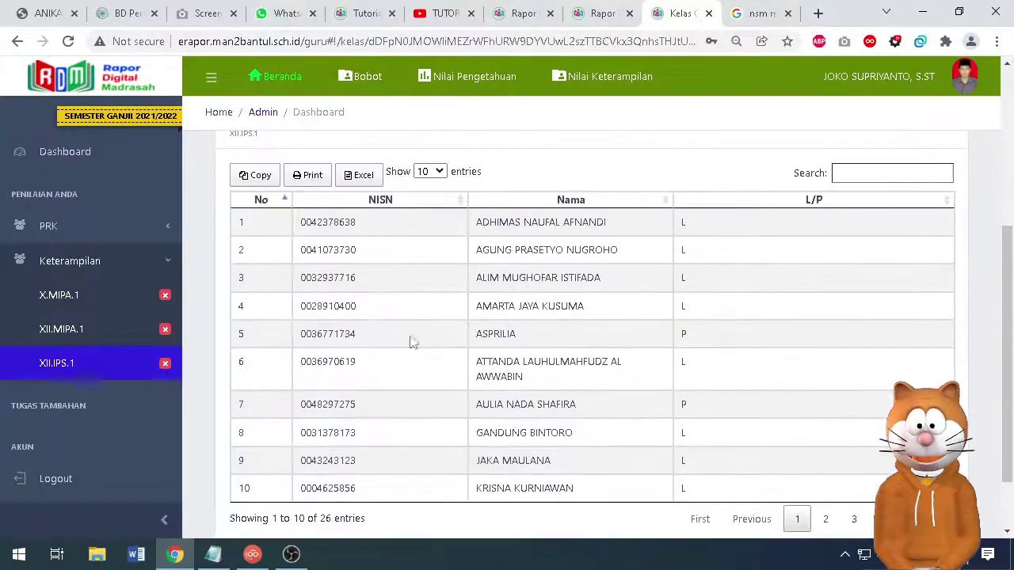
{"action": "left_click_drag", "start_coordinate": [476, 277], "coordinate": [702, 468]}
{"action": "scroll", "coordinate": [712, 468], "scroll_direction": "up", "scroll_amount": 4}
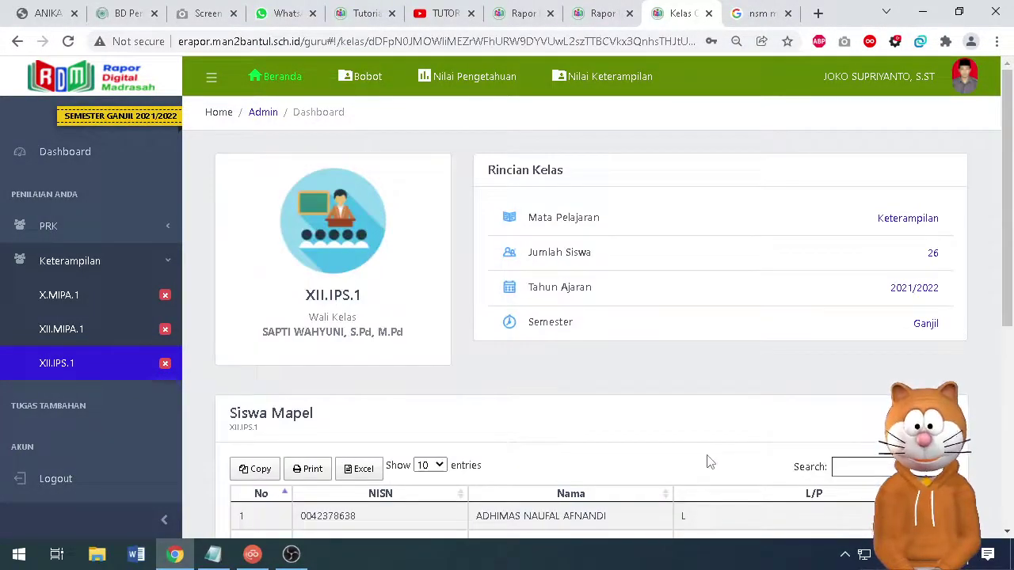
{"action": "left_click", "coordinate": [81, 263]}
{"action": "left_click", "coordinate": [80, 266]}
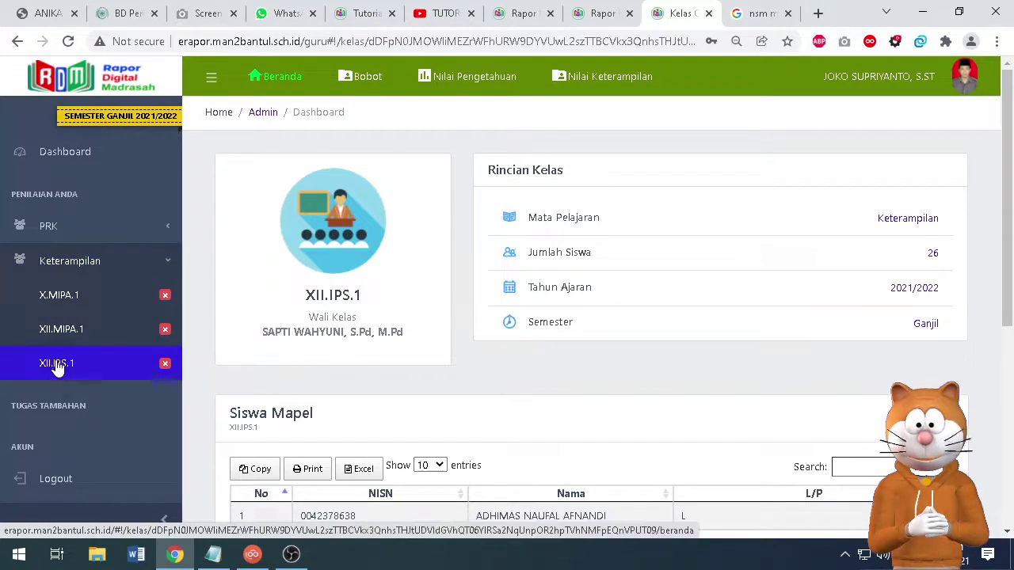
Open the Nilai Pengetahuan table for class XII.IPS.1 and look over its scores.
{"action": "left_click", "coordinate": [468, 82]}
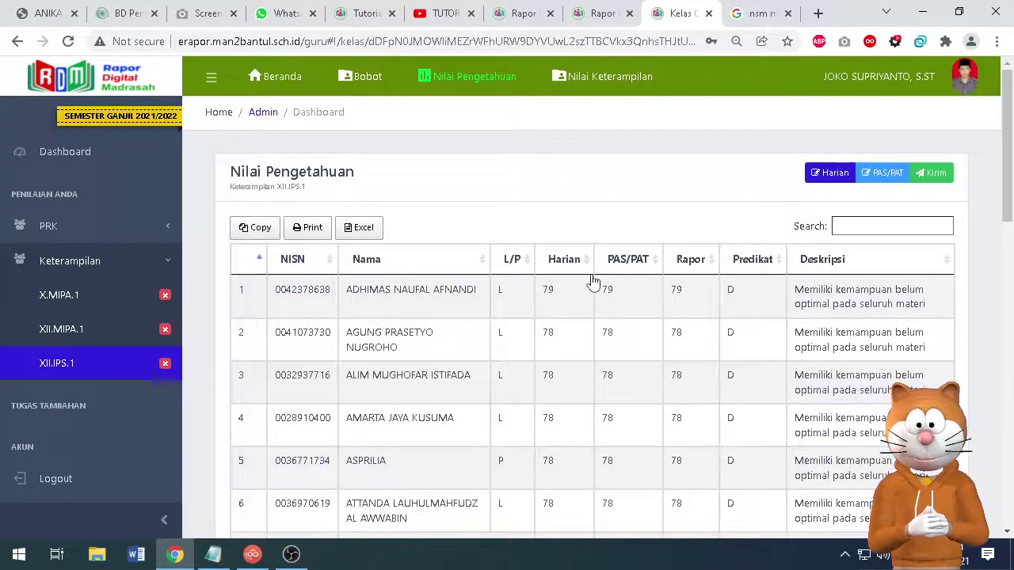
{"action": "scroll", "coordinate": [577, 412], "scroll_direction": "down", "scroll_amount": 1}
{"action": "scroll", "coordinate": [577, 412], "scroll_direction": "up", "scroll_amount": 1}
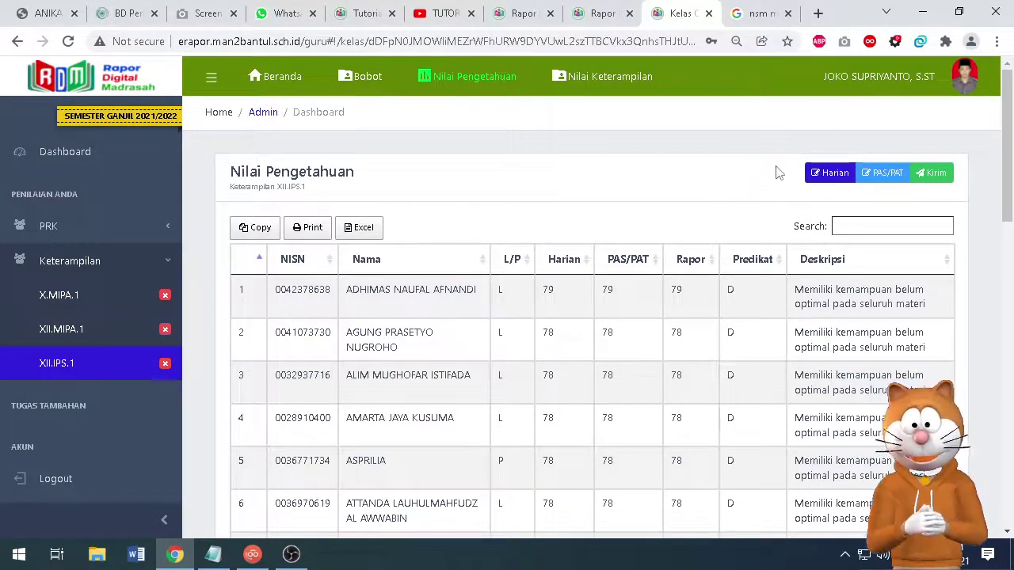
Download the Excel template for the class's daily scores to the Desktop under its suggested name and close the upload dialog.
{"action": "left_click", "coordinate": [830, 176]}
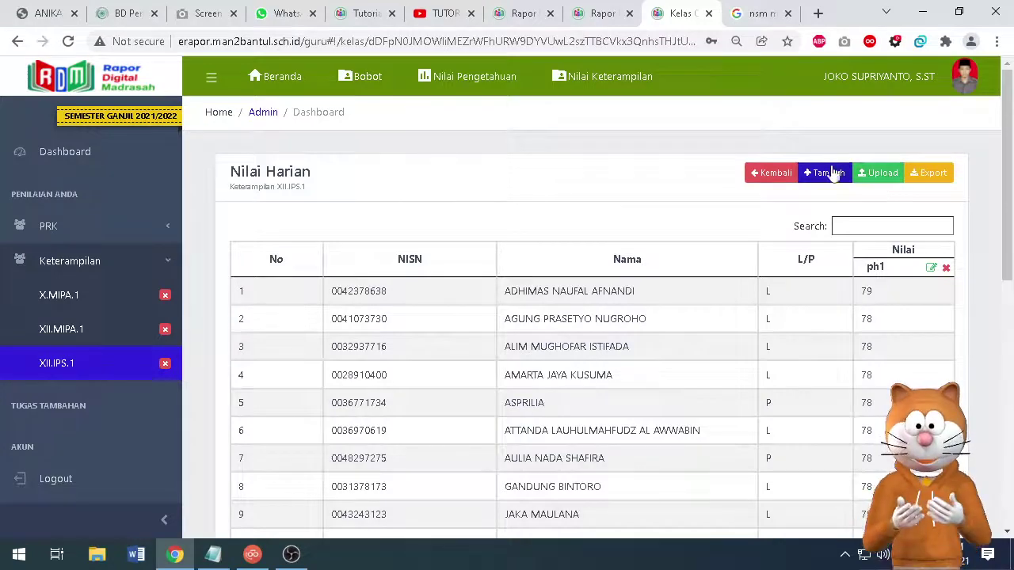
{"action": "left_click", "coordinate": [878, 174]}
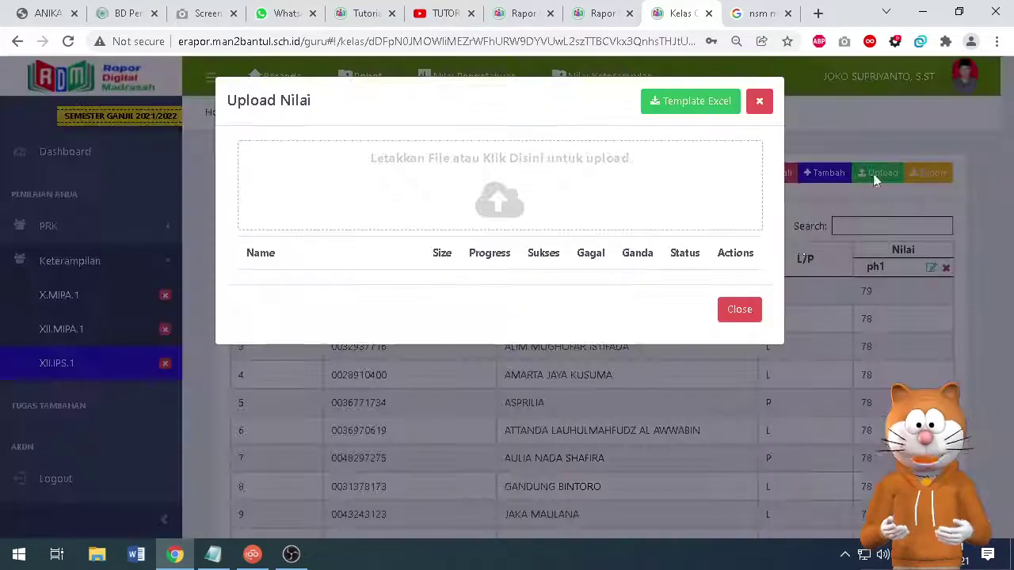
{"action": "left_click", "coordinate": [695, 106]}
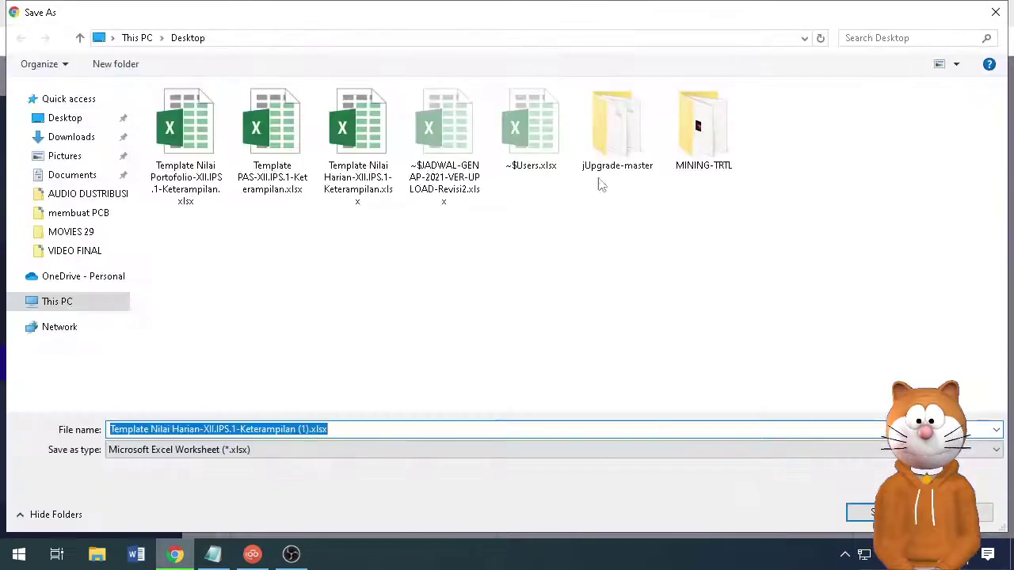
{"action": "left_click", "coordinate": [531, 368]}
{"action": "left_click", "coordinate": [872, 512]}
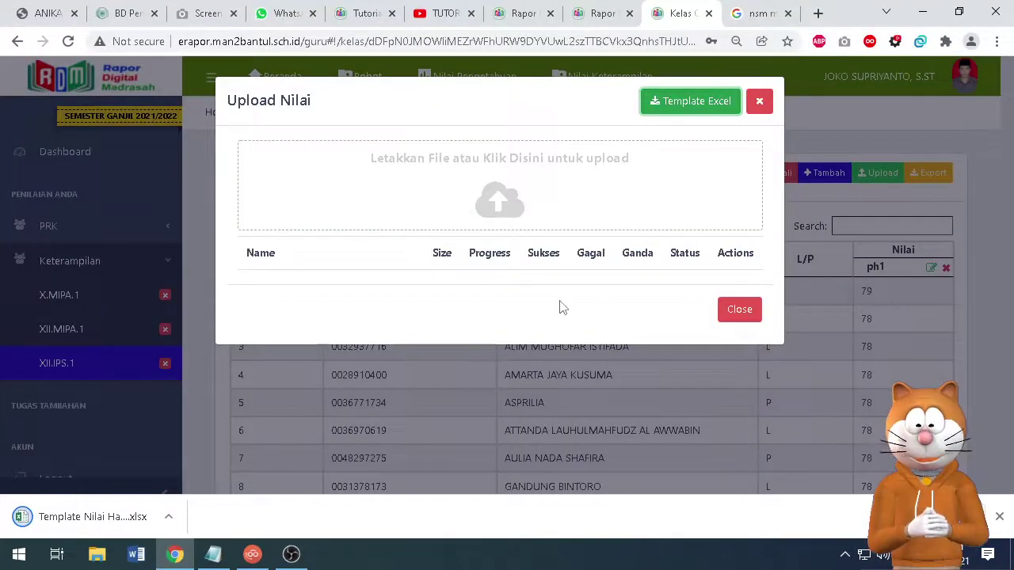
{"action": "left_click", "coordinate": [733, 318]}
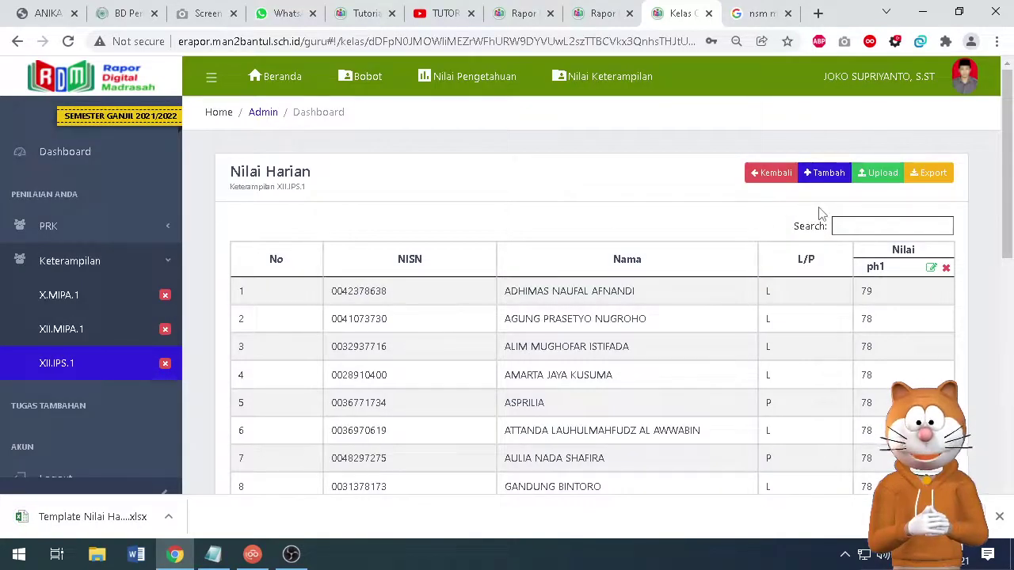
Switch to the desktop and open Template Nilai Harian-XII.IPS.1-Keterampilan.xlsx in Excel.
{"action": "left_click", "coordinate": [924, 13]}
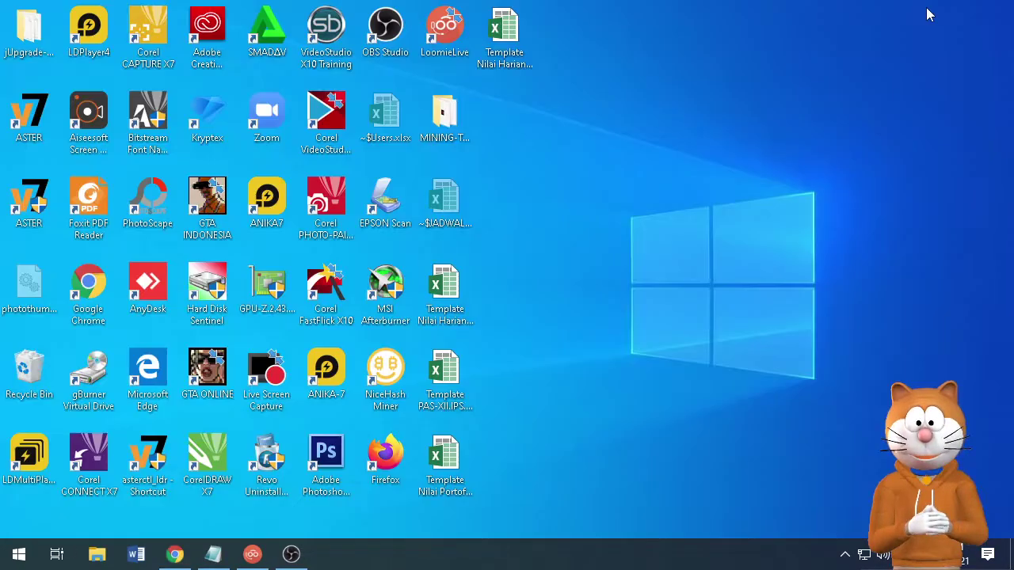
{"action": "left_click", "coordinate": [448, 284]}
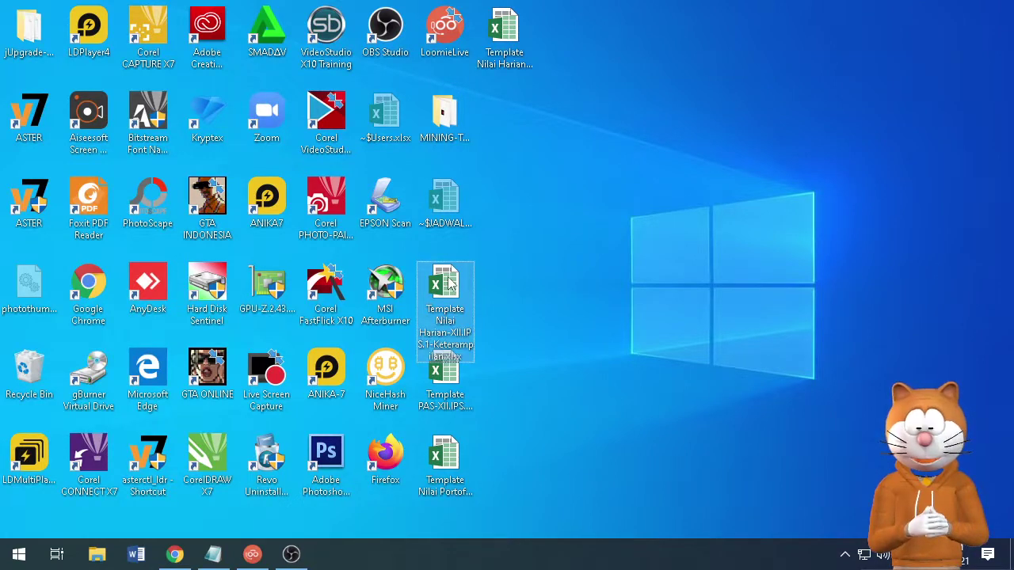
{"action": "double_click", "coordinate": [448, 277]}
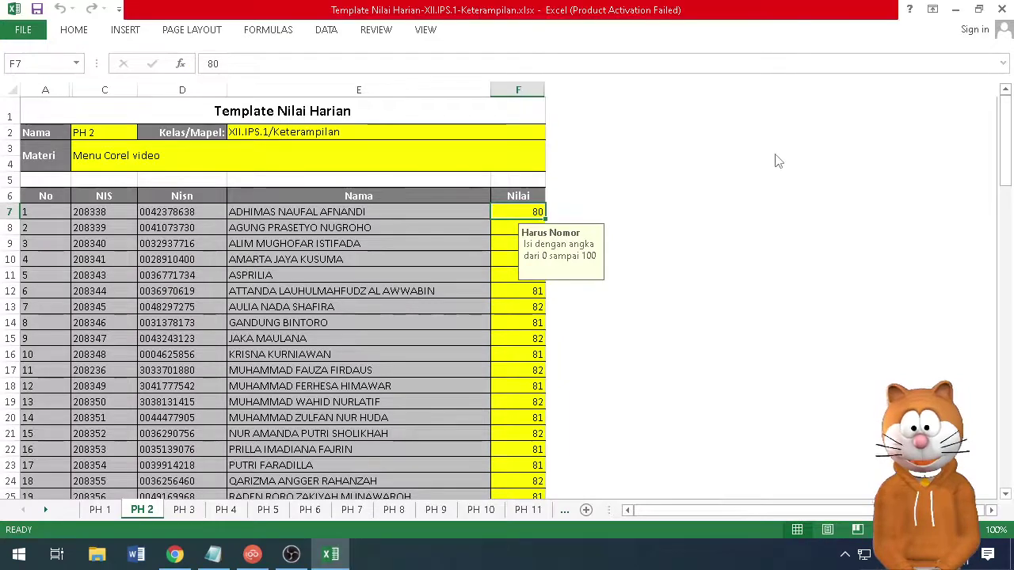
{"action": "left_click", "coordinate": [667, 427]}
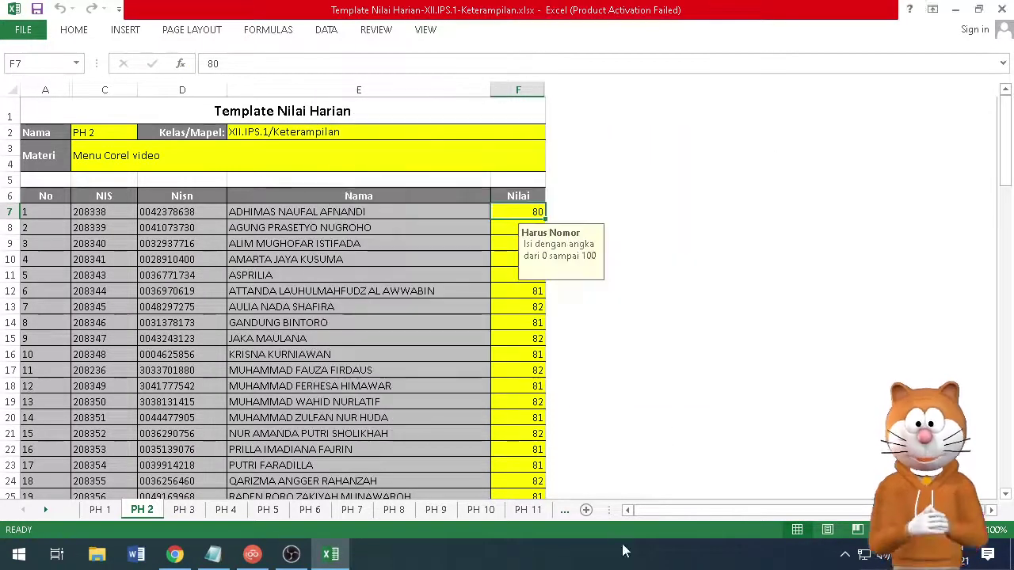
Make room to show all sheet names and look through the daily score sheets from PH 1 to PH 15.
{"action": "left_click_drag", "start_coordinate": [607, 510], "coordinate": [808, 511]}
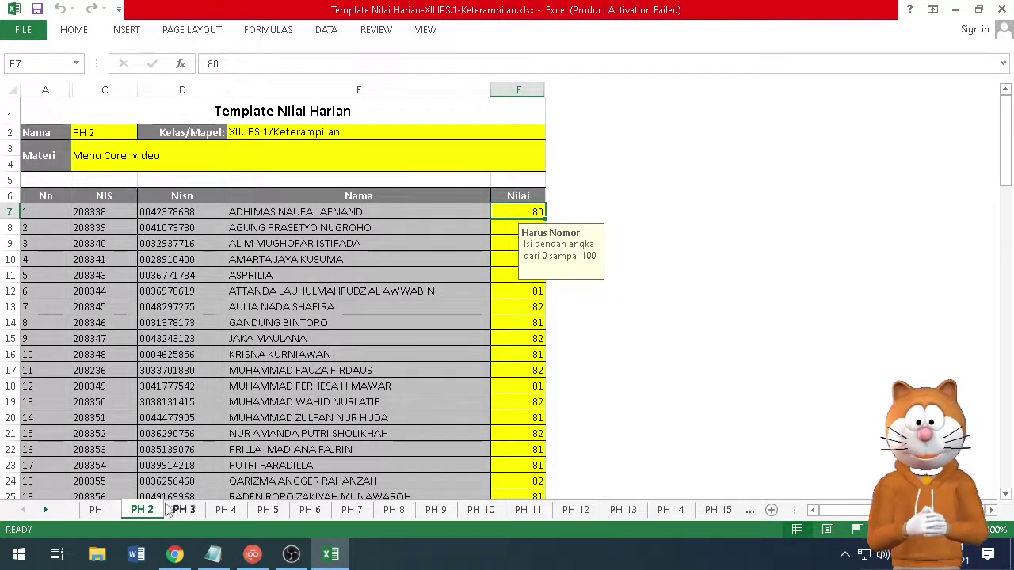
{"action": "left_click", "coordinate": [99, 510]}
{"action": "left_click", "coordinate": [718, 512]}
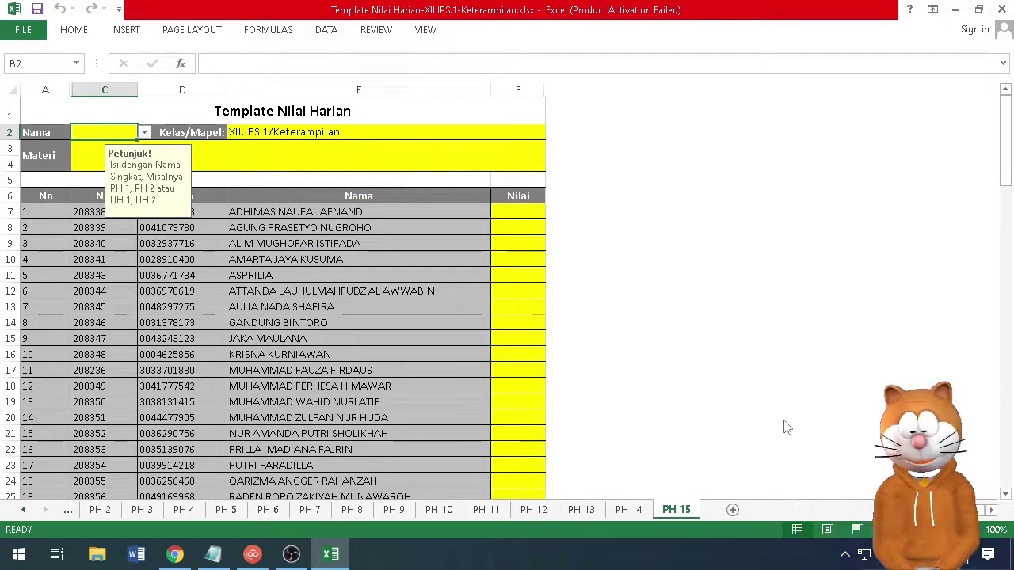
{"action": "left_click", "coordinate": [194, 252]}
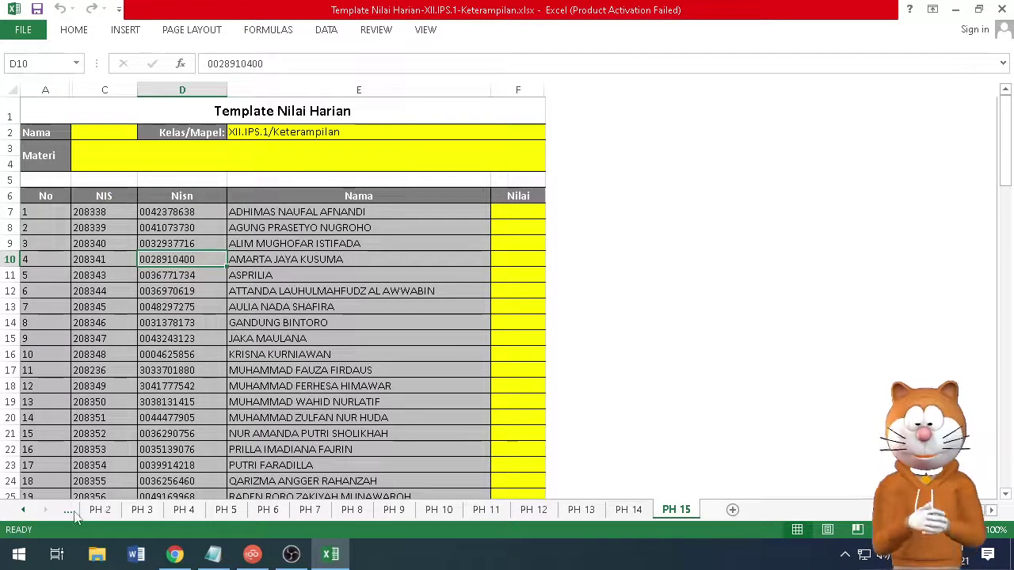
{"action": "left_click", "coordinate": [69, 512]}
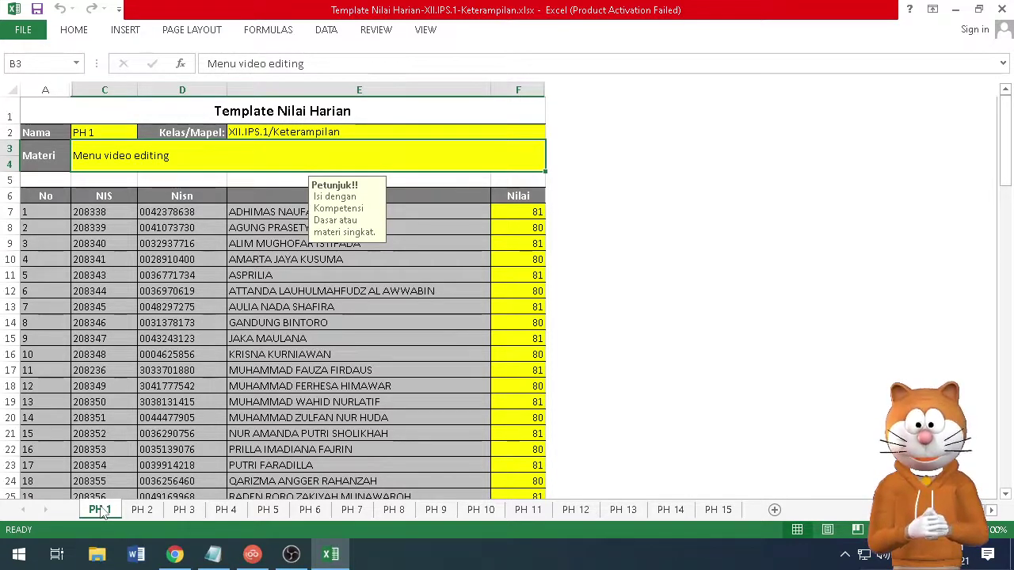
{"action": "left_click", "coordinate": [151, 513]}
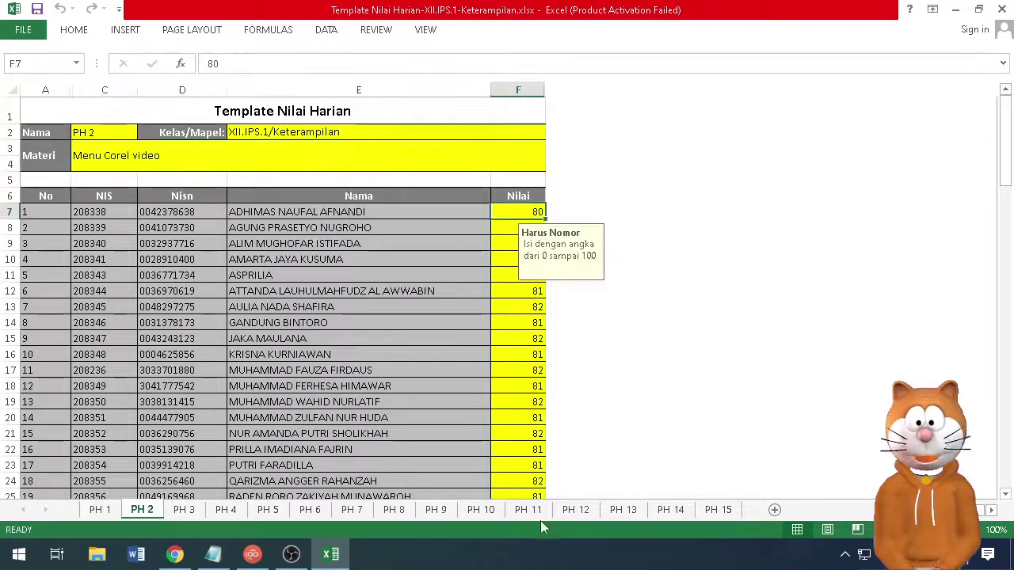
{"action": "left_click", "coordinate": [633, 514]}
{"action": "left_click", "coordinate": [672, 512]}
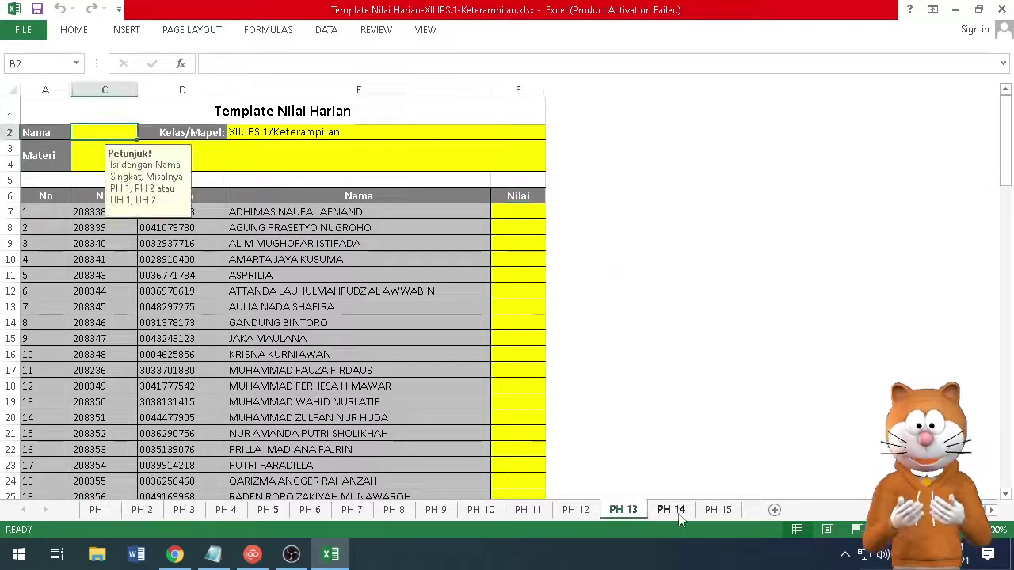
{"action": "left_click", "coordinate": [99, 511]}
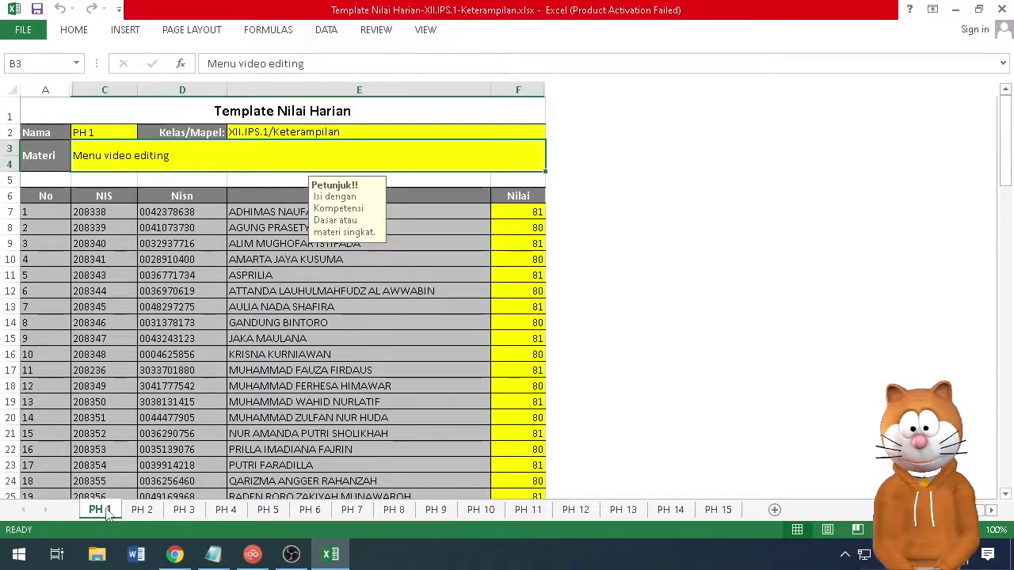
Choose PH 1 as the Nama of the assessment on sheet PH 1 and select its Materi cell.
{"action": "left_click", "coordinate": [126, 133]}
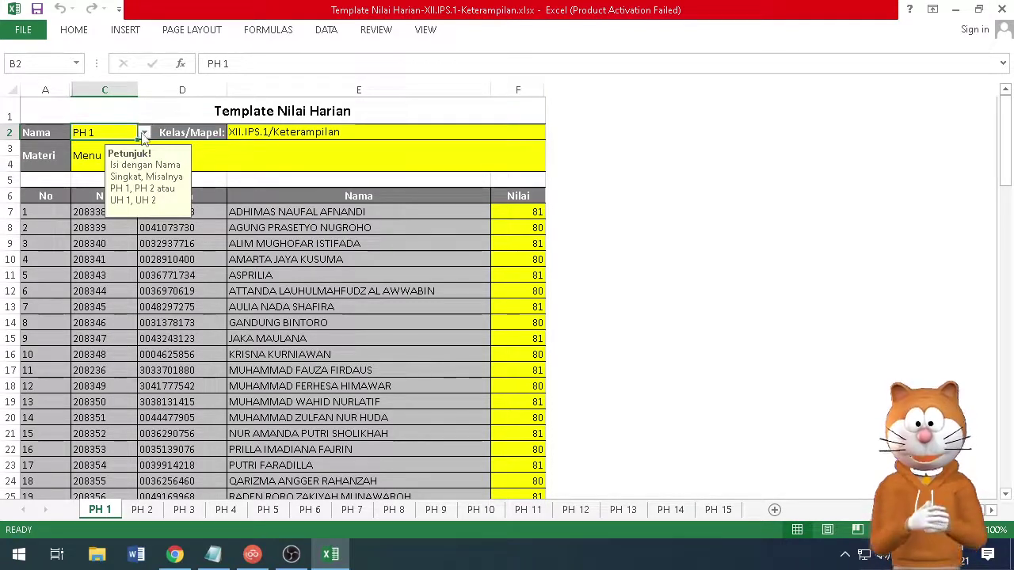
{"action": "left_click", "coordinate": [144, 133]}
{"action": "left_click", "coordinate": [108, 142]}
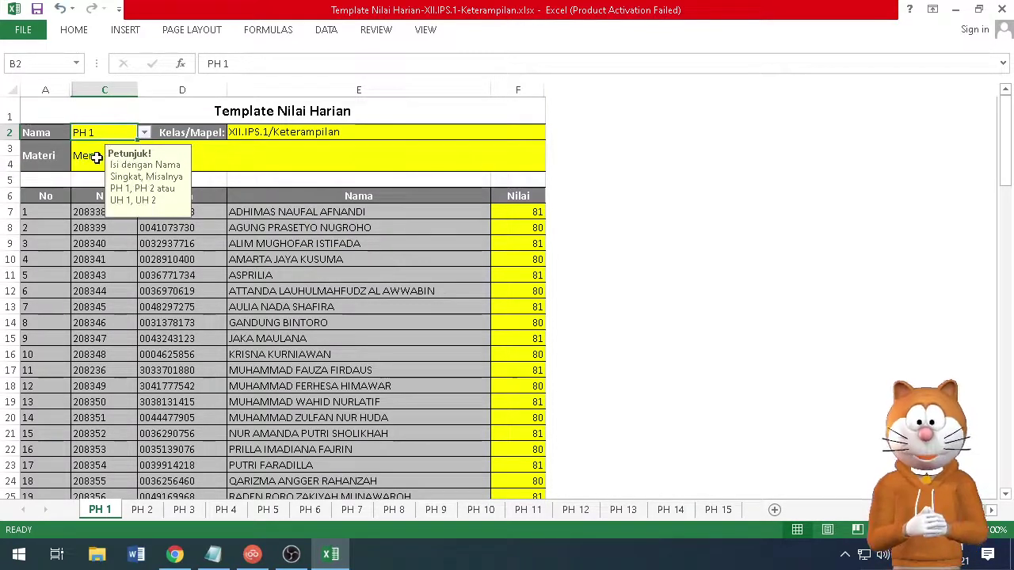
{"action": "left_click", "coordinate": [96, 156]}
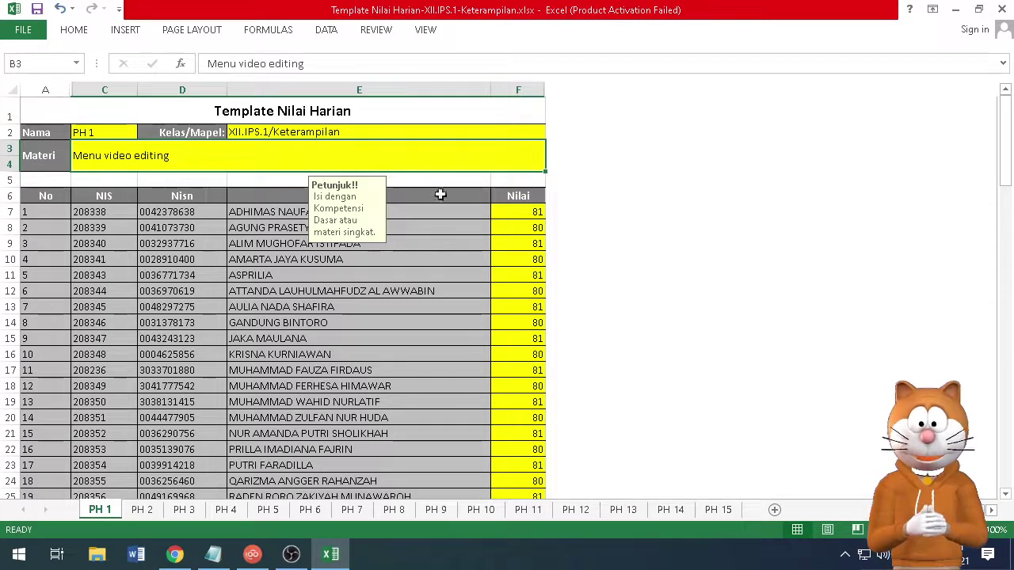
Change the Materi text on sheet PH 1 to "Pengenalan menuperangkat lunak video editing".
{"action": "double_click", "coordinate": [87, 155]}
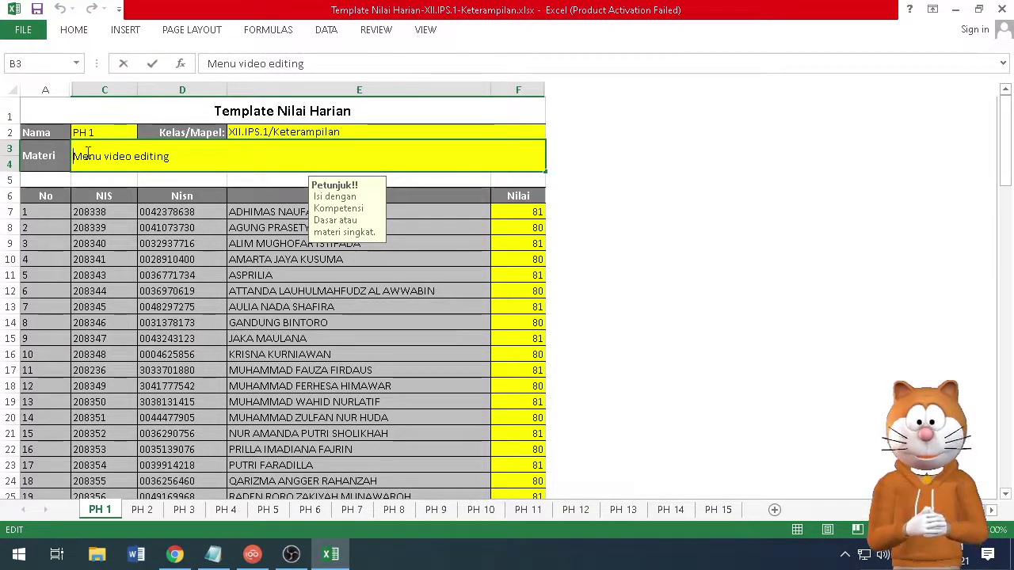
{"action": "type", "text": "Pe"}
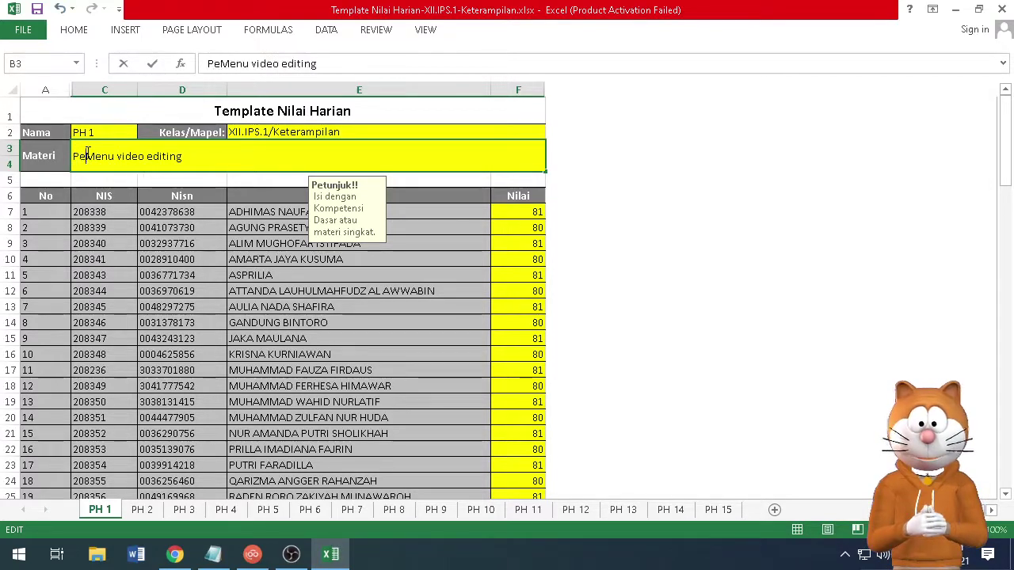
{"action": "type", "text": "ngenal"}
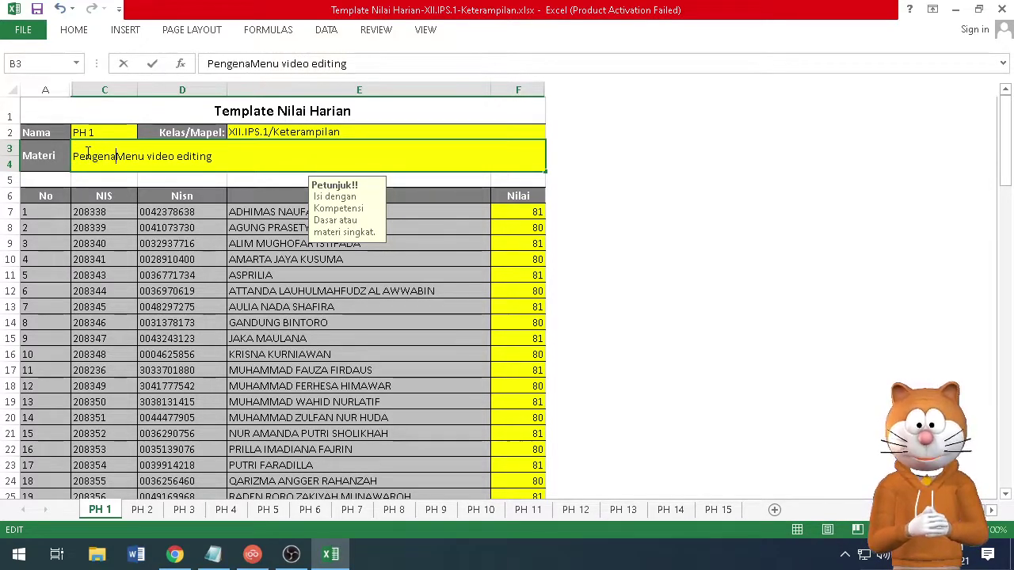
{"action": "type", "text": "an"}
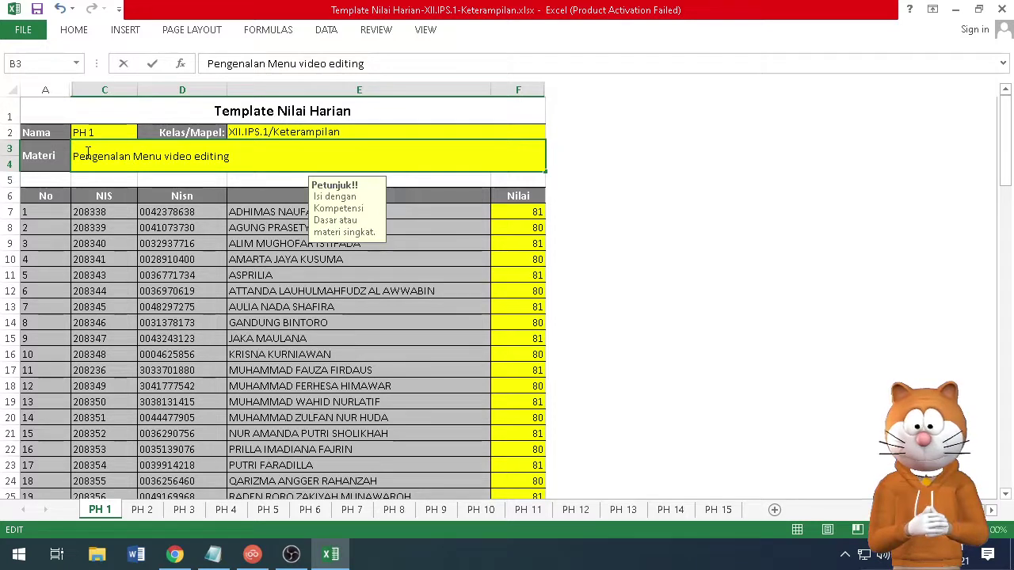
{"action": "key", "text": "Delete"}
{"action": "type", "text": "m"}
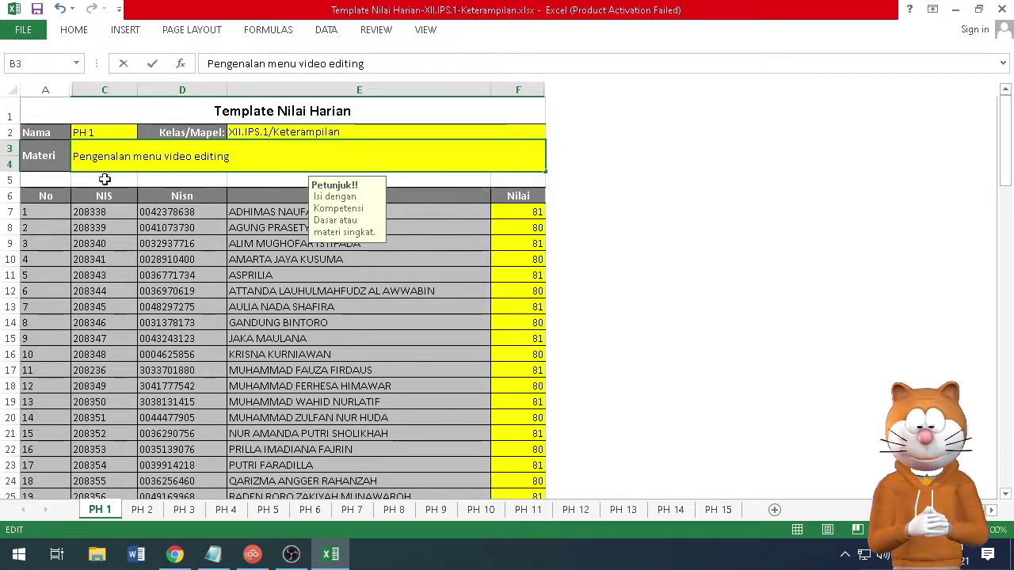
{"action": "left_click_drag", "start_coordinate": [160, 156], "coordinate": [165, 156]}
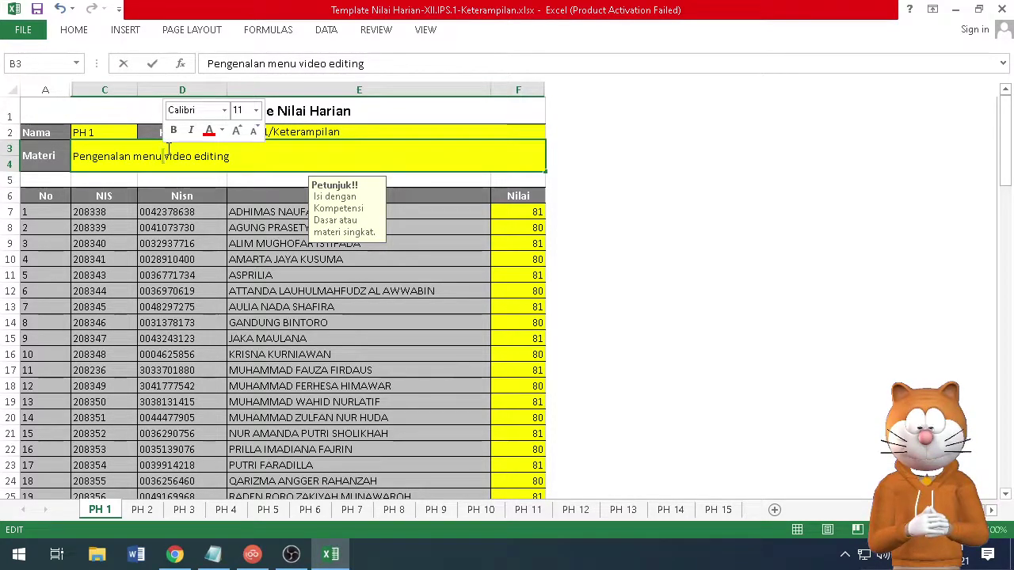
{"action": "type", "text": "per"}
{"action": "type", "text": "angkat "}
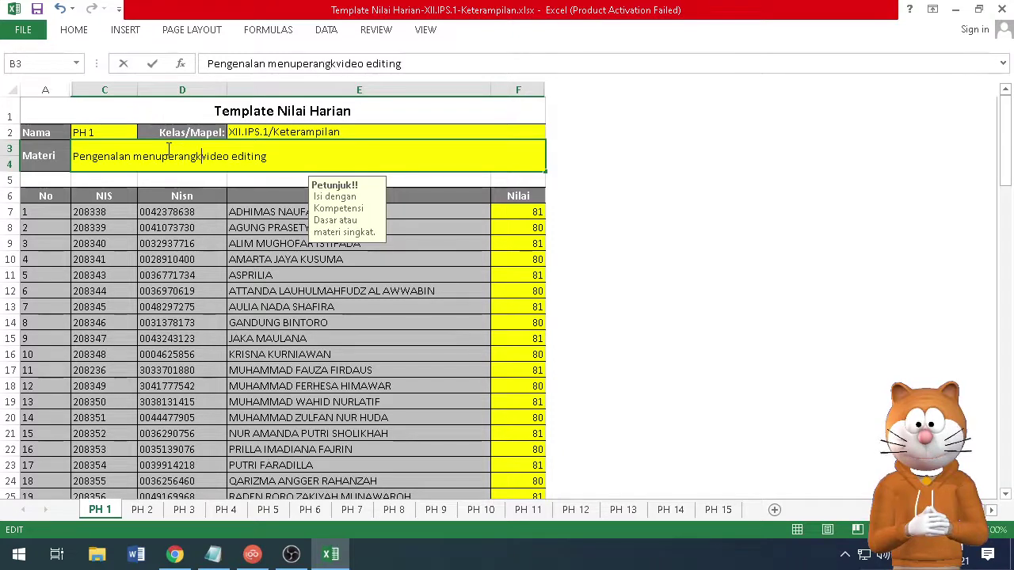
{"action": "type", "text": "lunak"}
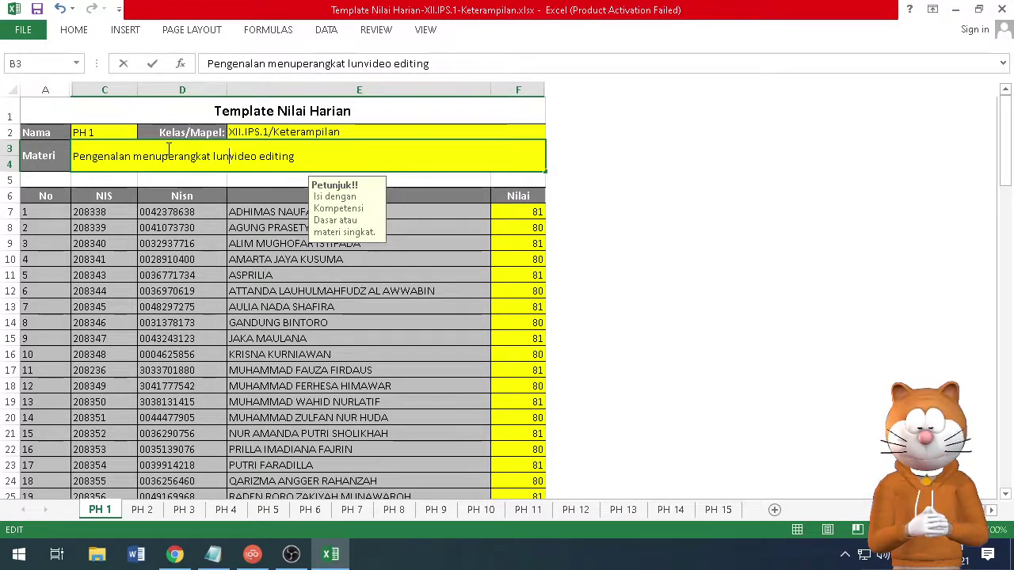
{"action": "key", "text": "ctrl+Return"}
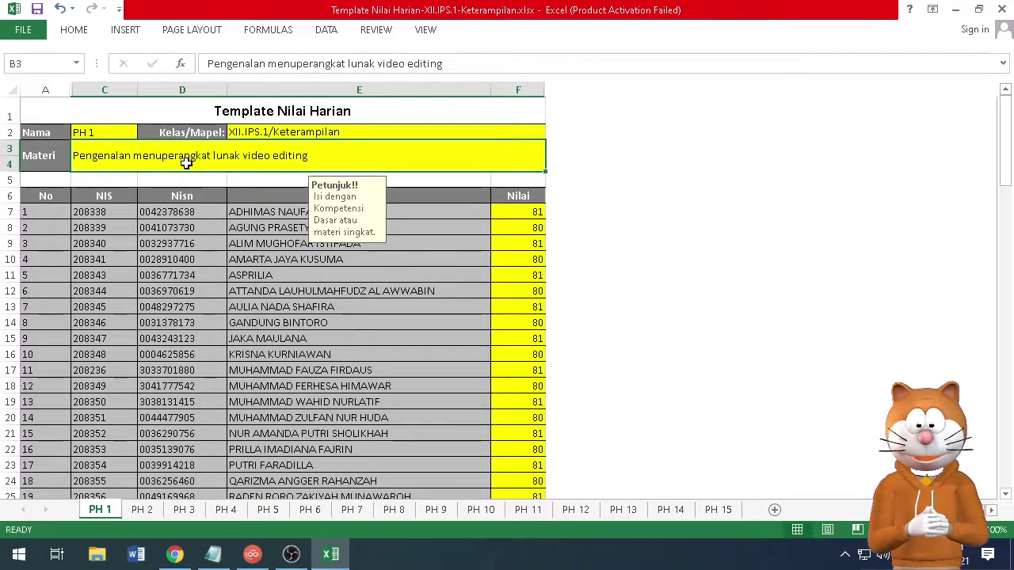
Choose PH 2 as the Nama of the assessment on sheet PH 2.
{"action": "left_click", "coordinate": [144, 511]}
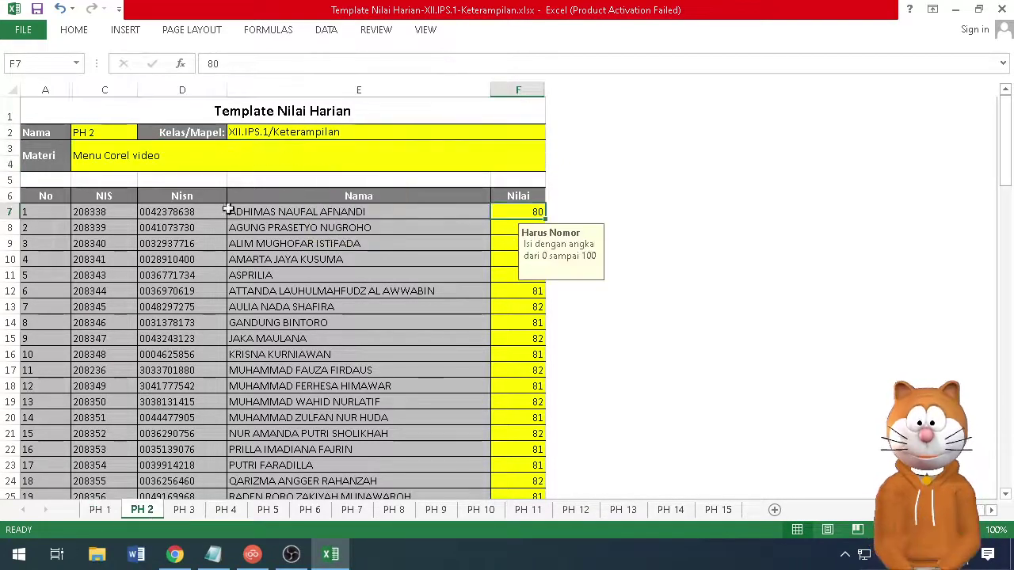
{"action": "left_click", "coordinate": [111, 132]}
{"action": "left_click", "coordinate": [144, 132]}
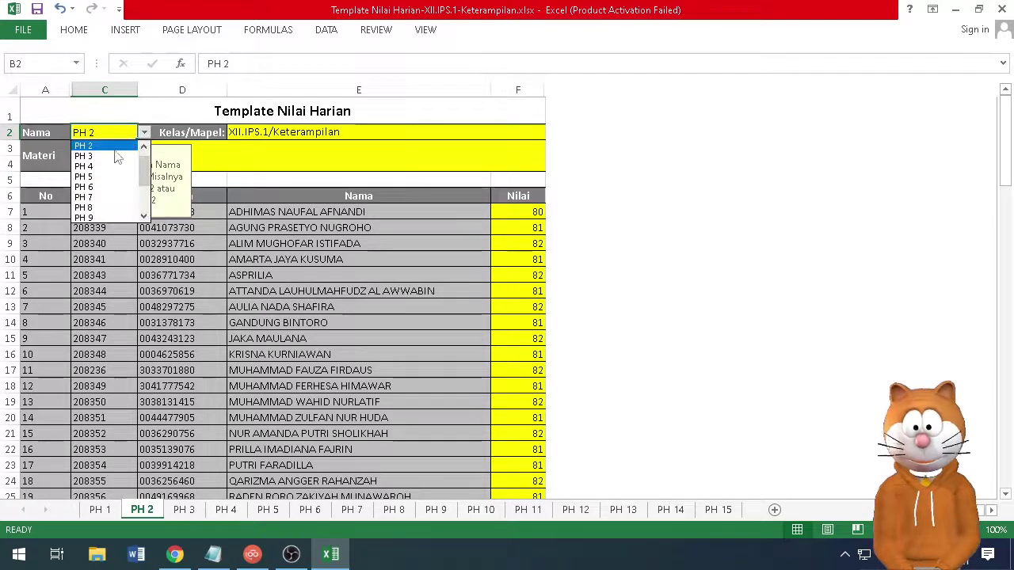
{"action": "left_click", "coordinate": [109, 147]}
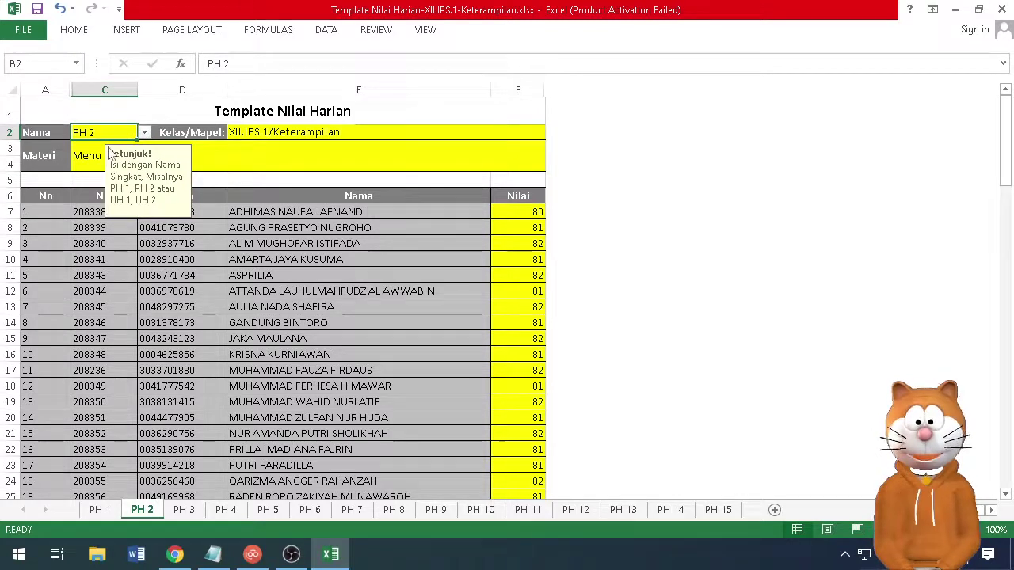
Change the Materi text on sheet PH 2 to "mengenal Menu Corel video studio".
{"action": "left_click", "coordinate": [211, 155]}
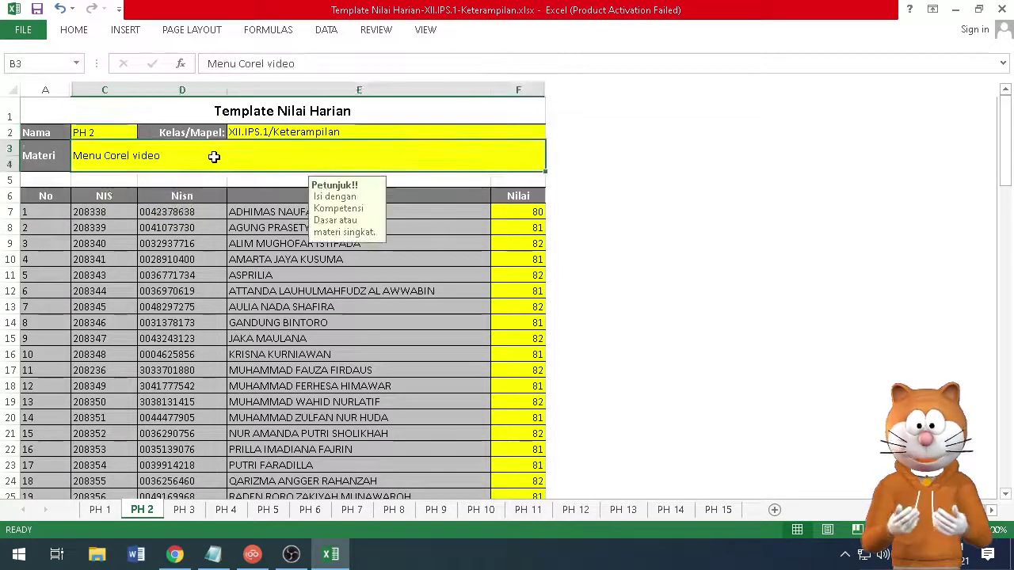
{"action": "double_click", "coordinate": [75, 156]}
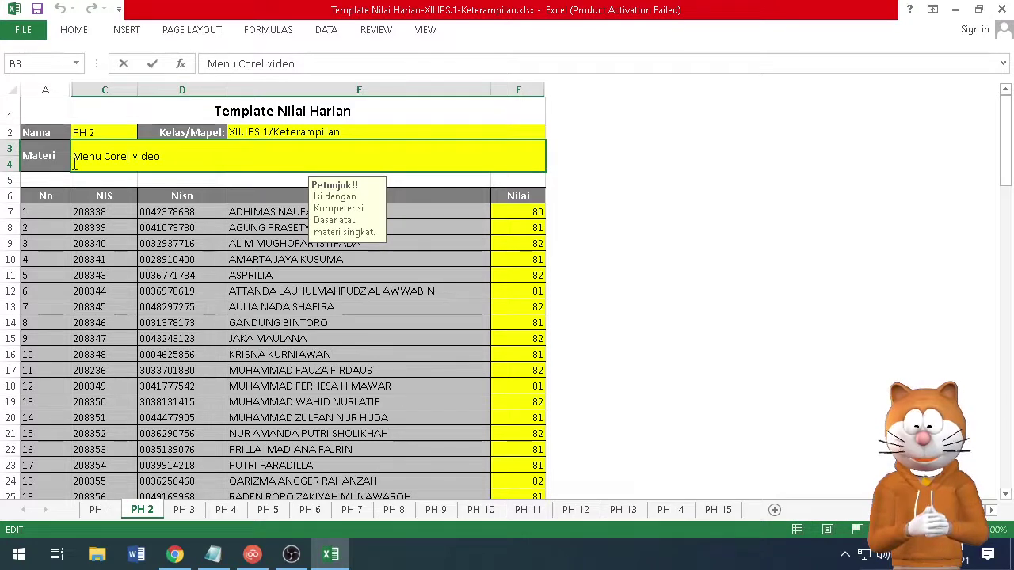
{"action": "type", "text": "menge"}
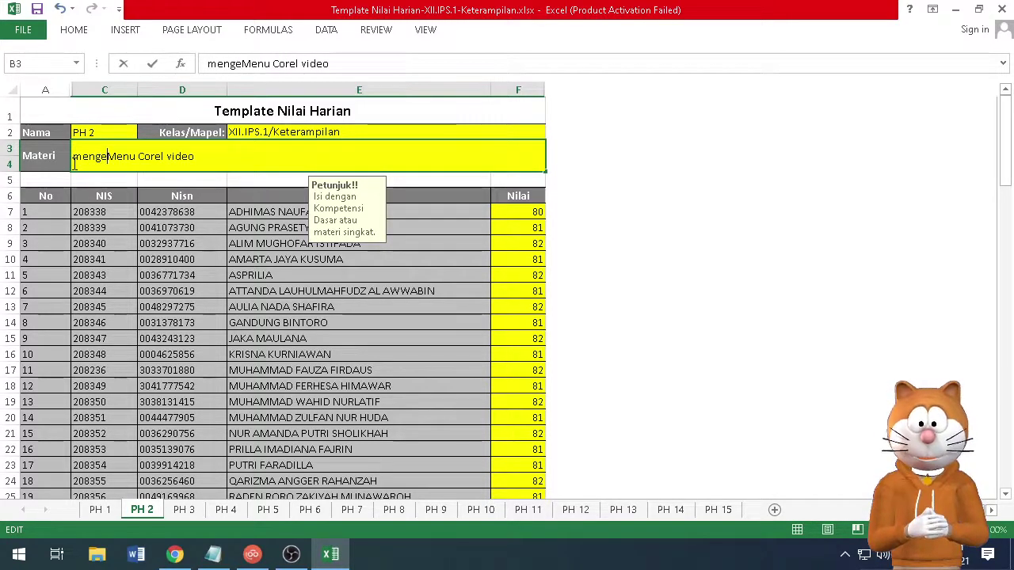
{"action": "type", "text": "nal "}
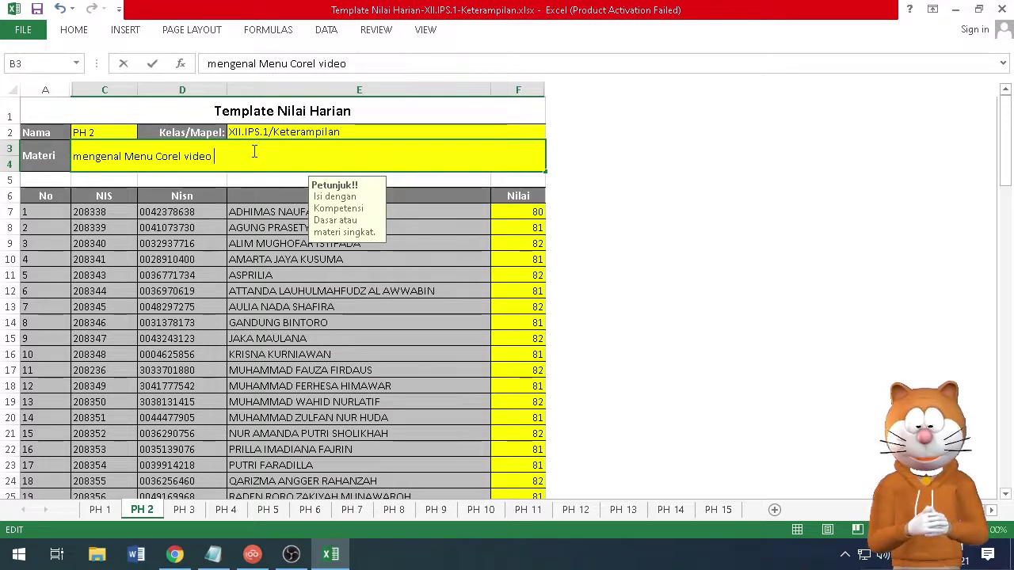
{"action": "type", "text": "udio"}
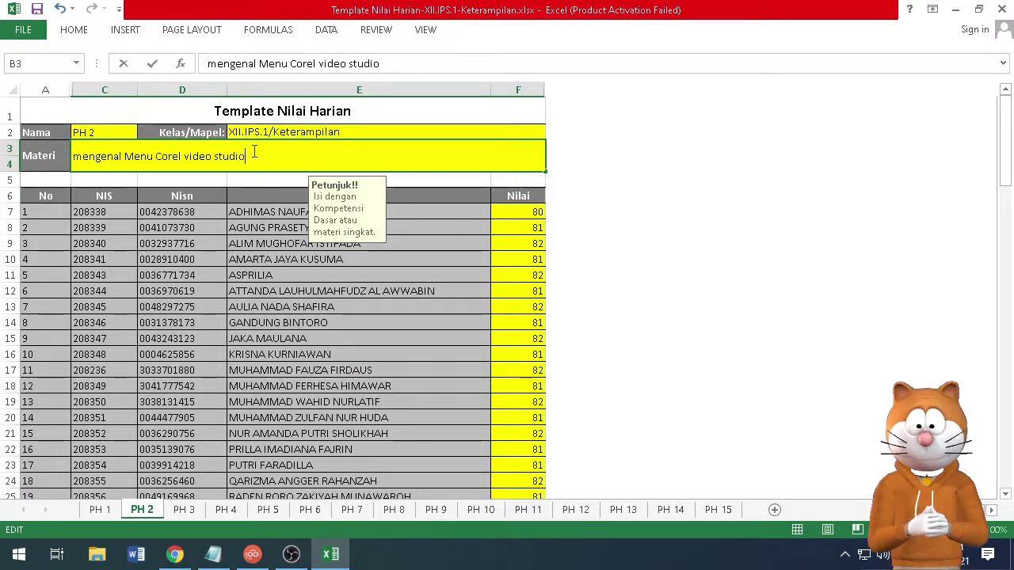
{"action": "left_click", "coordinate": [467, 222]}
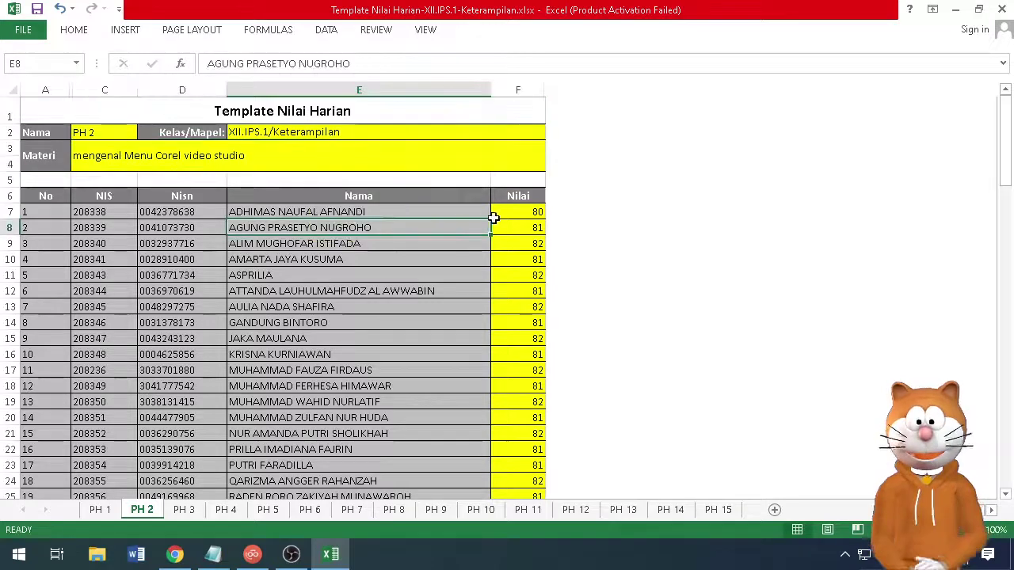
Look through the students' scores in the Nilai column of sheet PH 2.
{"action": "left_click", "coordinate": [493, 218]}
{"action": "key", "text": "Down"}
{"action": "key", "text": "Down"}
{"action": "key", "text": "Down"}
{"action": "key", "text": "Down"}
{"action": "key", "text": "Down"}
{"action": "key", "text": "Down"}
{"action": "key", "text": "Down"}
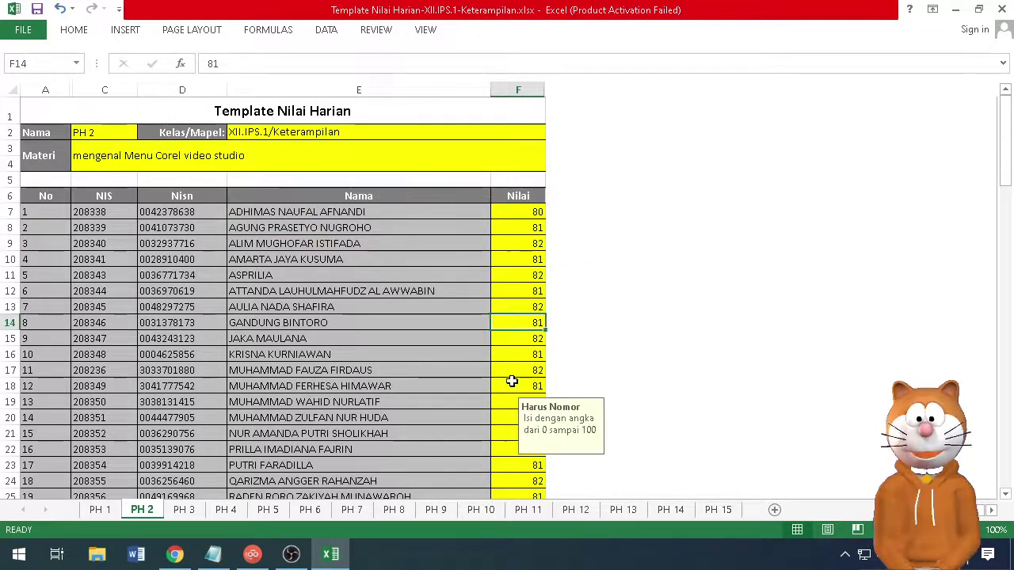
{"action": "left_click", "coordinate": [512, 381]}
{"action": "scroll", "coordinate": [519, 273], "scroll_direction": "down", "scroll_amount": 1}
{"action": "scroll", "coordinate": [357, 374], "scroll_direction": "up", "scroll_amount": 1}
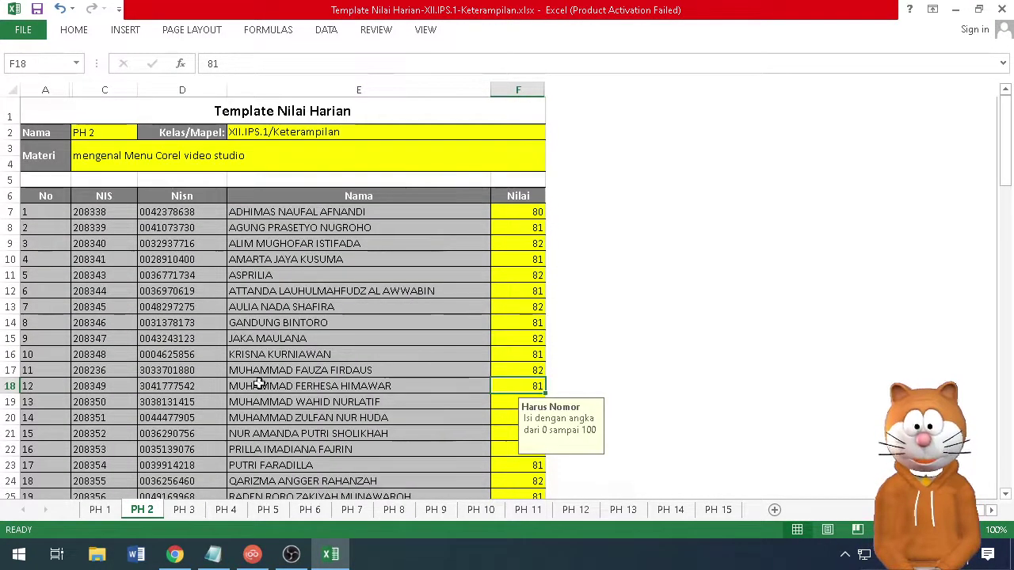
Choose PH 3 as the Nama of the assessment on sheet PH 3 and select its empty Materi cell.
{"action": "left_click", "coordinate": [184, 510]}
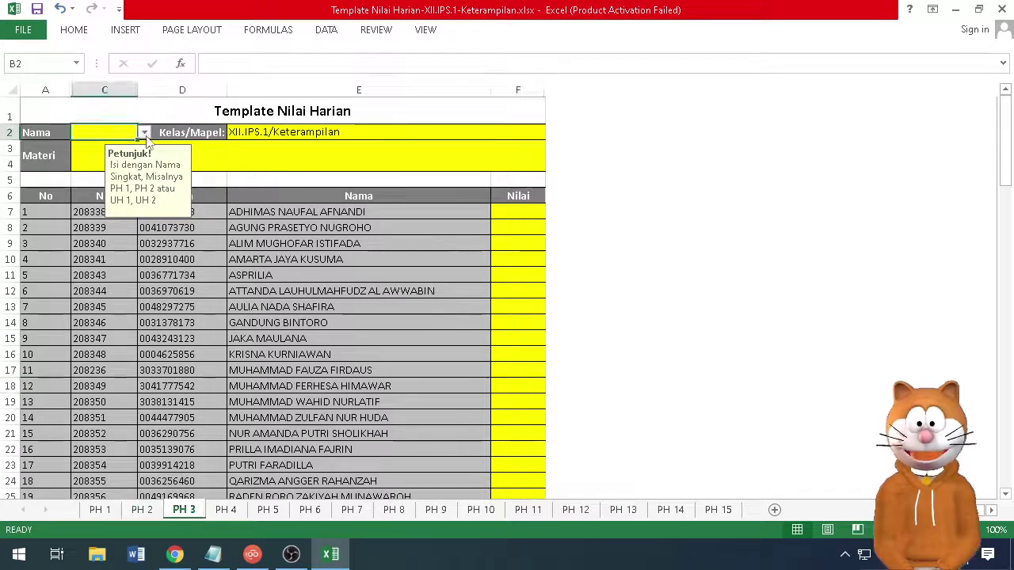
{"action": "left_click", "coordinate": [144, 133]}
{"action": "left_click", "coordinate": [103, 167]}
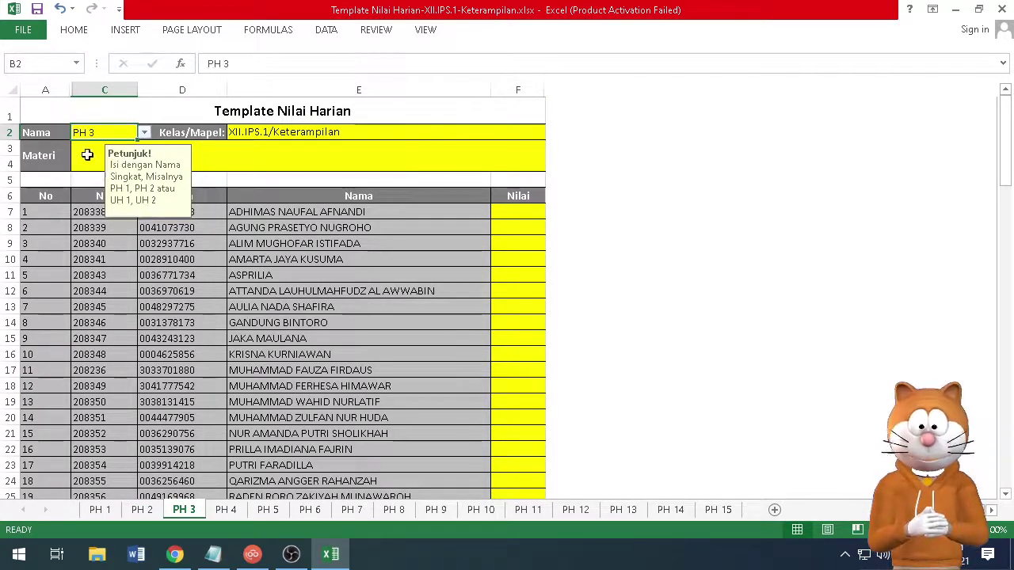
{"action": "left_click", "coordinate": [78, 149]}
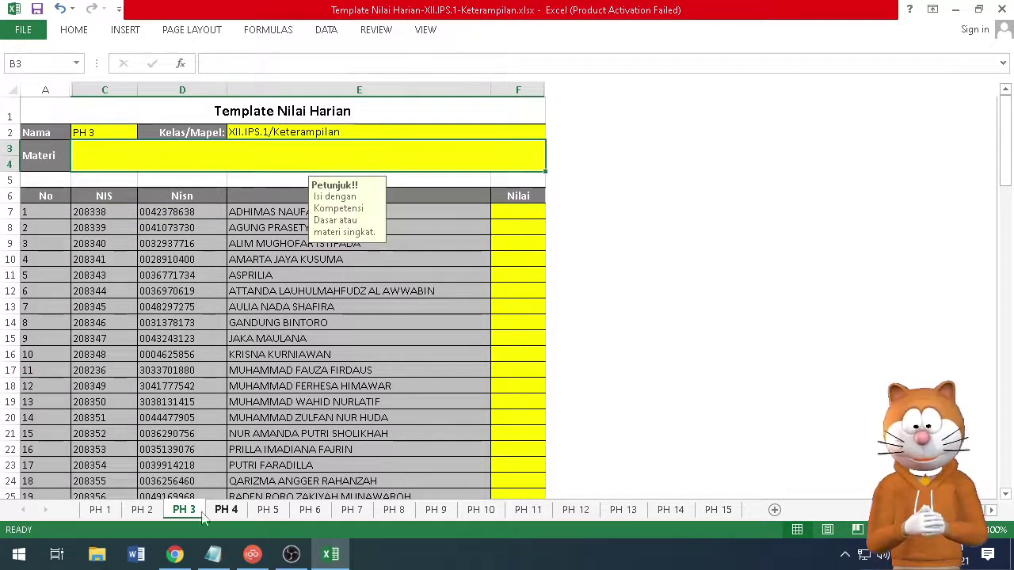
Check sheets PH 1 and PH 2 once more, and save and close the workbook.
{"action": "left_click", "coordinate": [142, 510]}
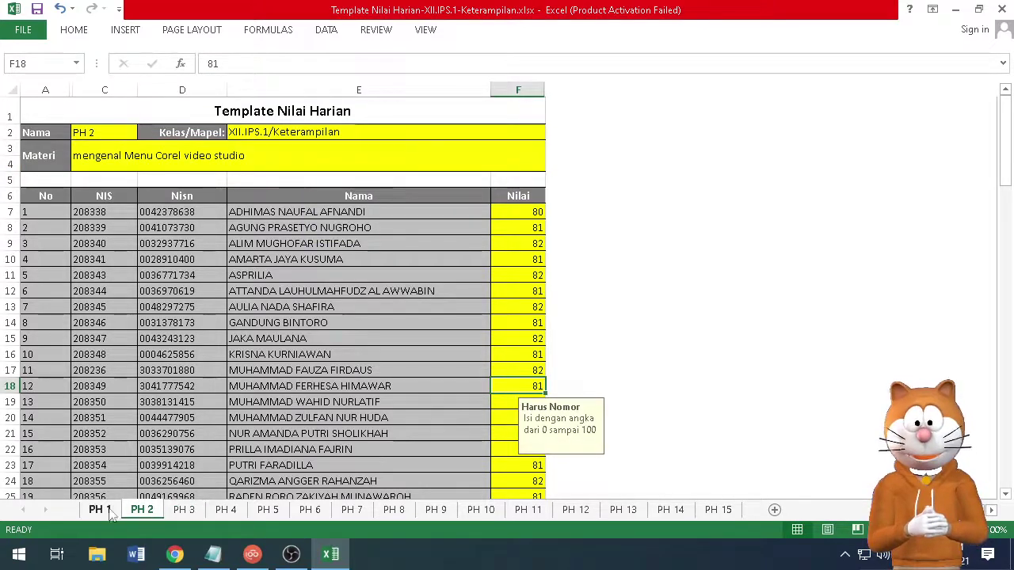
{"action": "left_click", "coordinate": [108, 511]}
{"action": "left_click", "coordinate": [140, 511]}
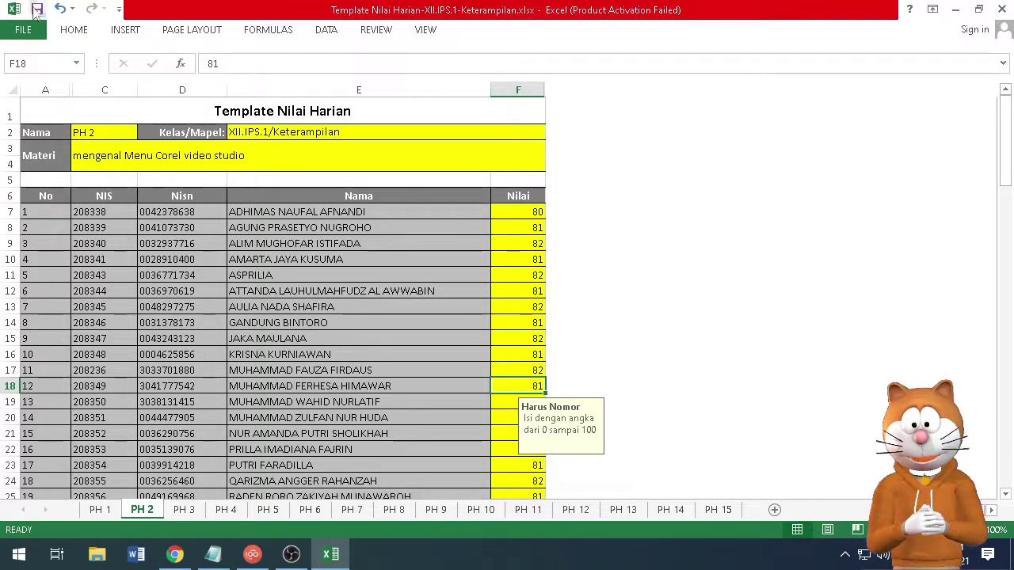
{"action": "left_click", "coordinate": [1000, 12]}
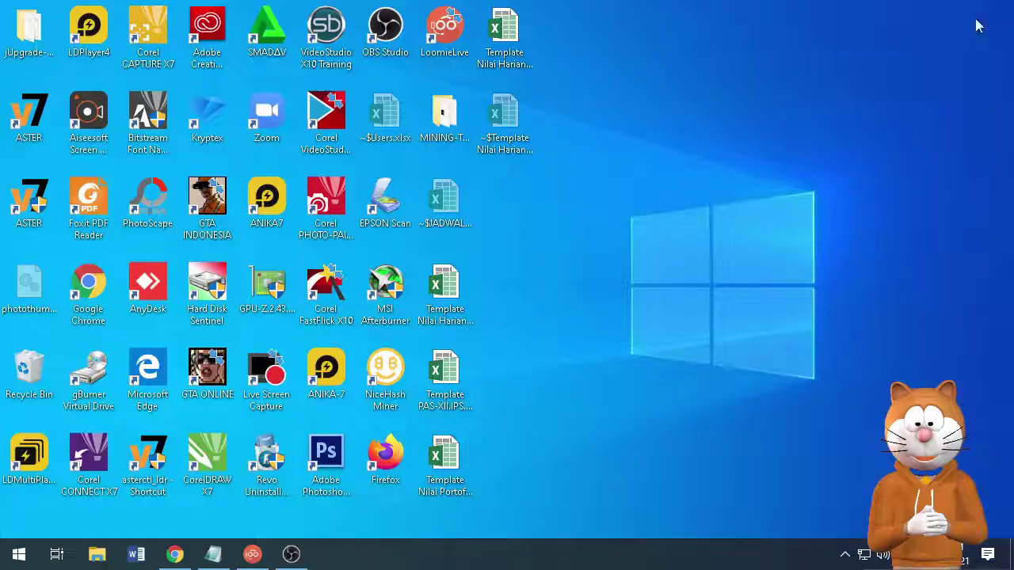
Switch to Rapor Digital Madrasah in Chrome and open the Harian scores under Nilai Pengetahuan for class XII.IPS.1.
{"action": "left_click", "coordinate": [176, 554]}
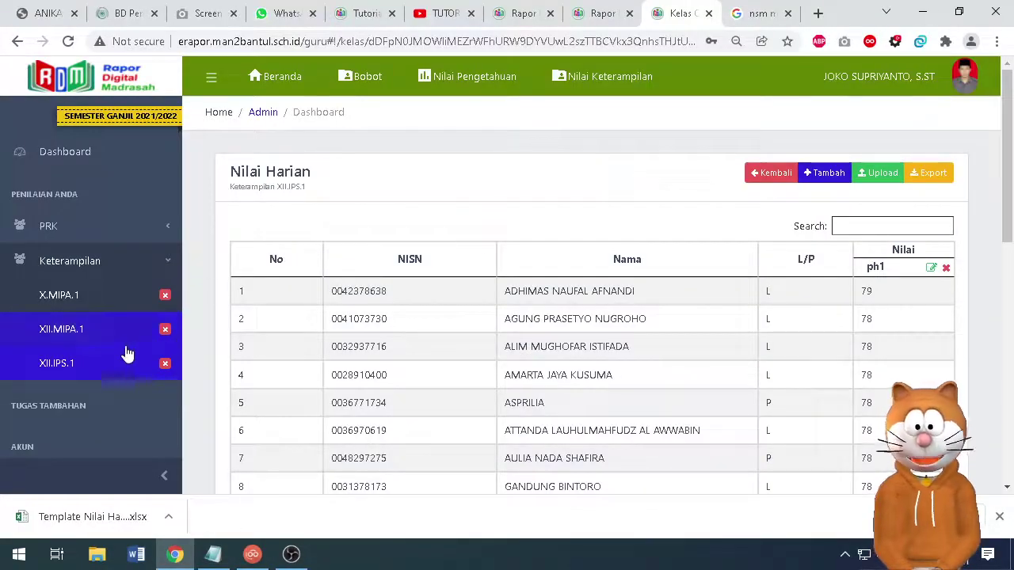
{"action": "left_click", "coordinate": [444, 79]}
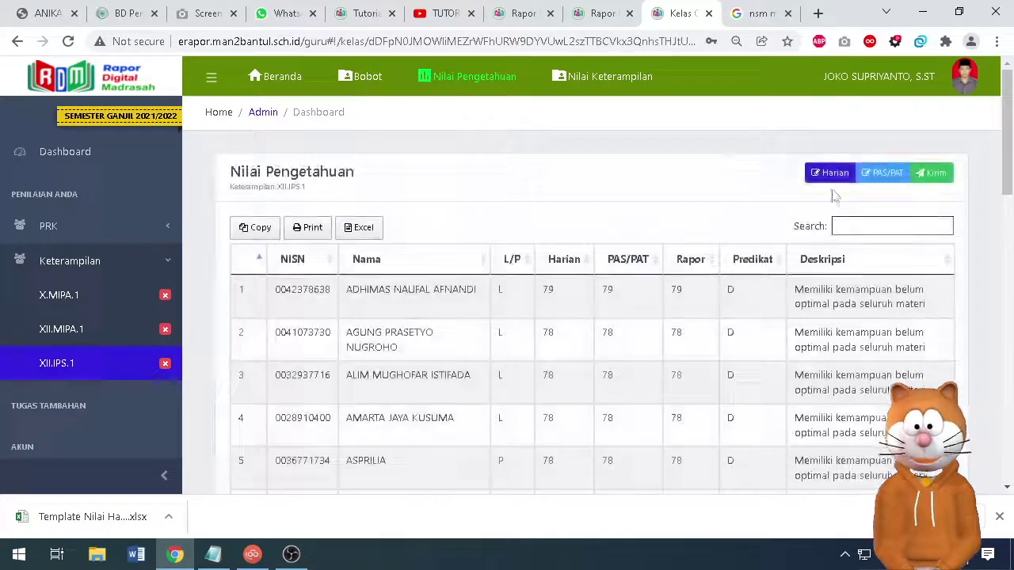
{"action": "left_click", "coordinate": [832, 174]}
{"action": "left_click", "coordinate": [879, 174]}
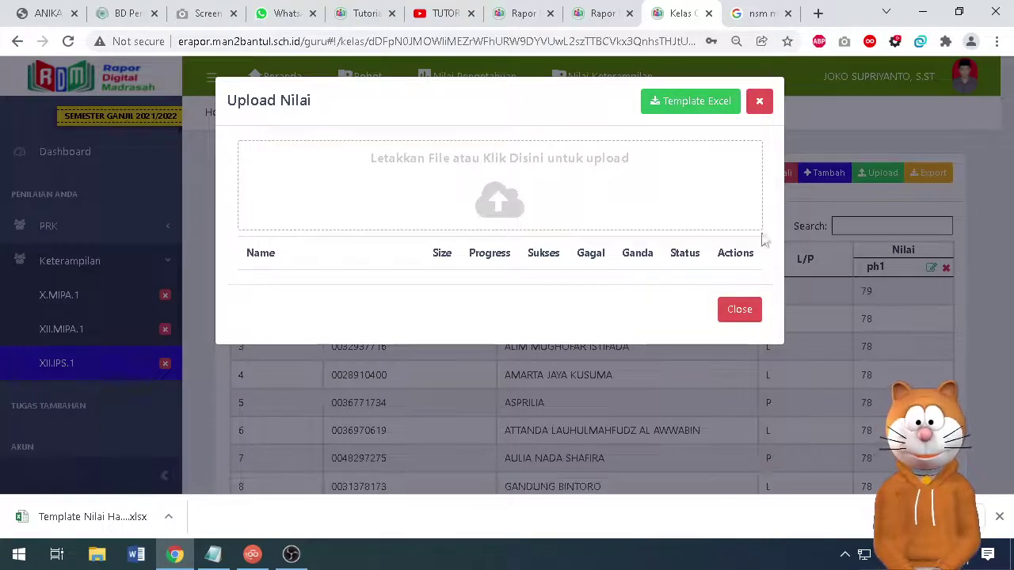
{"action": "left_click", "coordinate": [737, 310]}
Look through the ph1 scores of class XII.IPS.1 in the Nilai Harian table and dismiss the downloads bar.
{"action": "scroll", "coordinate": [801, 418], "scroll_direction": "down", "scroll_amount": 1}
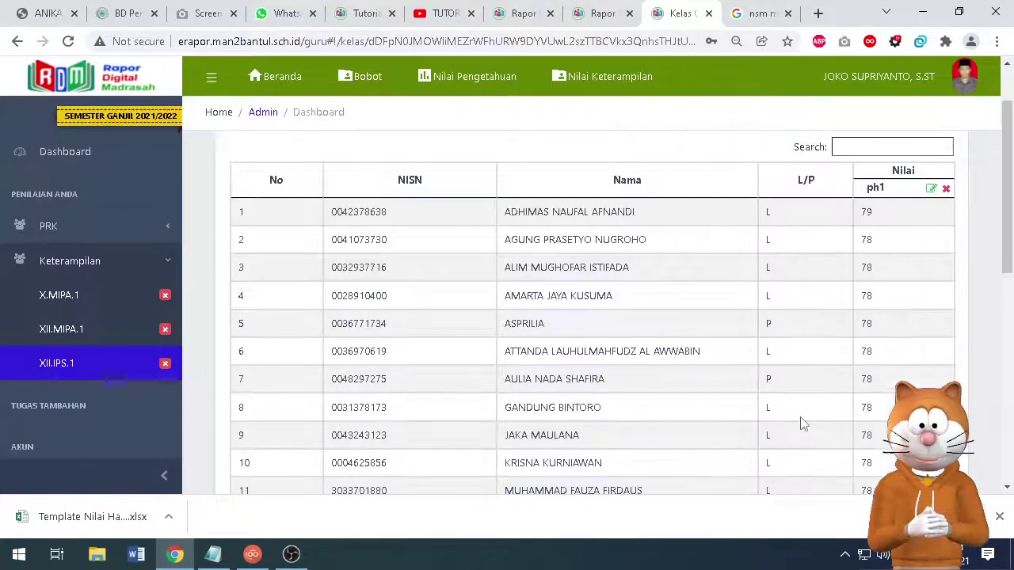
{"action": "scroll", "coordinate": [801, 421], "scroll_direction": "up", "scroll_amount": 1}
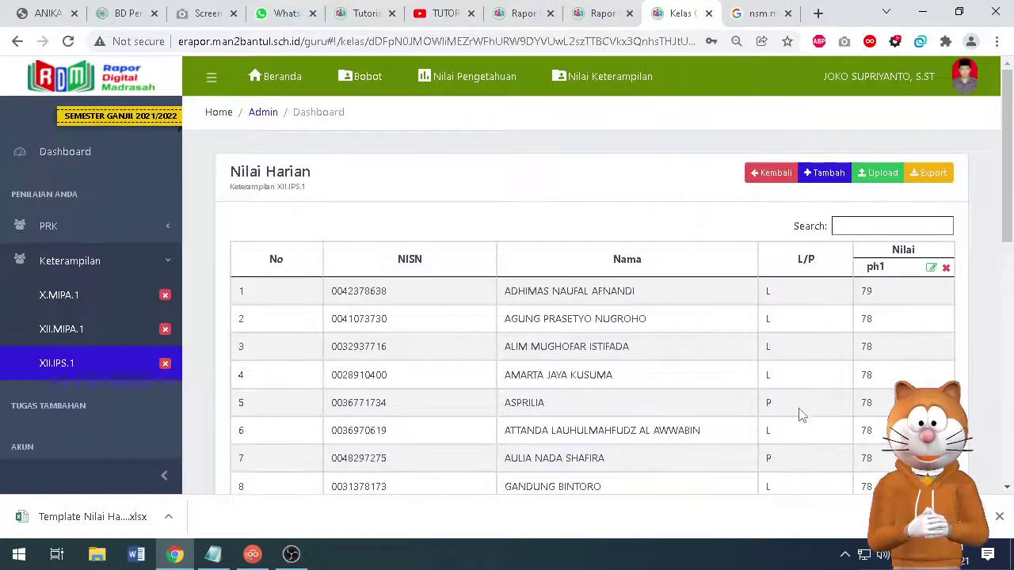
{"action": "left_click", "coordinate": [999, 517]}
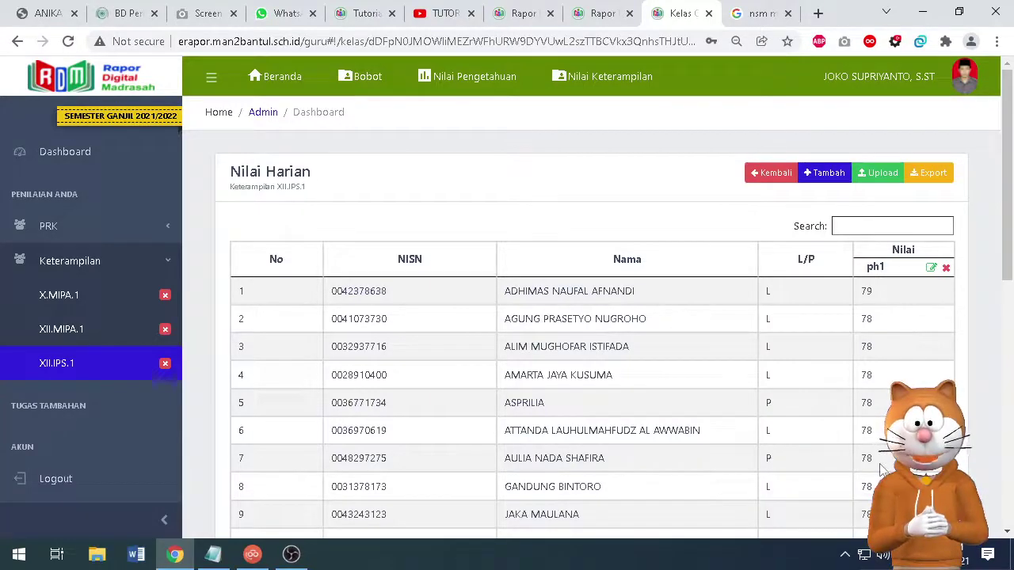
{"action": "scroll", "coordinate": [872, 396], "scroll_direction": "down", "scroll_amount": 2}
{"action": "scroll", "coordinate": [878, 372], "scroll_direction": "down", "scroll_amount": 6}
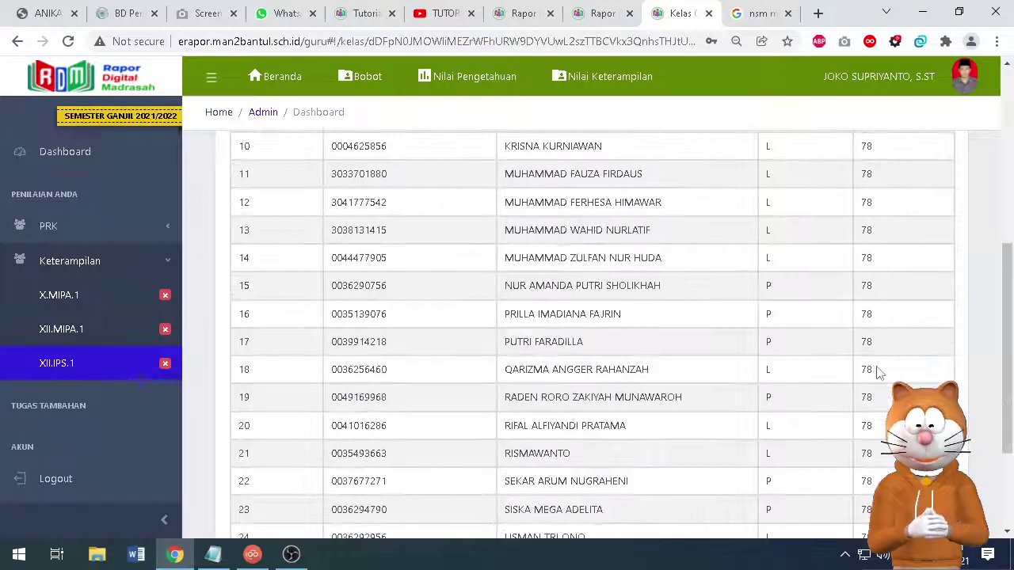
{"action": "scroll", "coordinate": [878, 372], "scroll_direction": "up", "scroll_amount": 8}
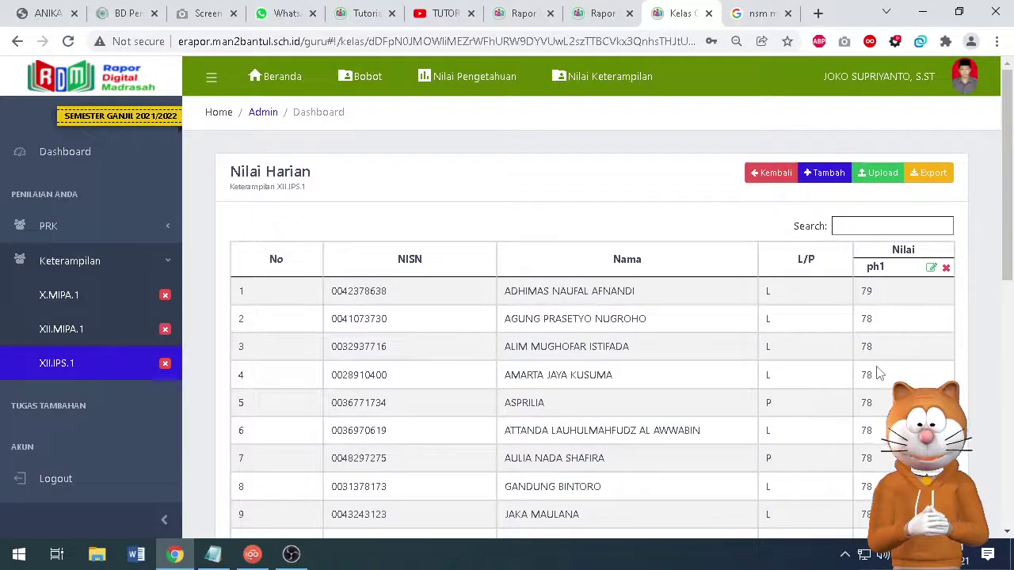
Upload Template Nilai Harian-XII.IPS.1-Keterampilan.xlsx from the Desktop to Nilai Harian after previewing its PH 1 sheet, and close the upload dialog.
{"action": "left_click", "coordinate": [872, 175]}
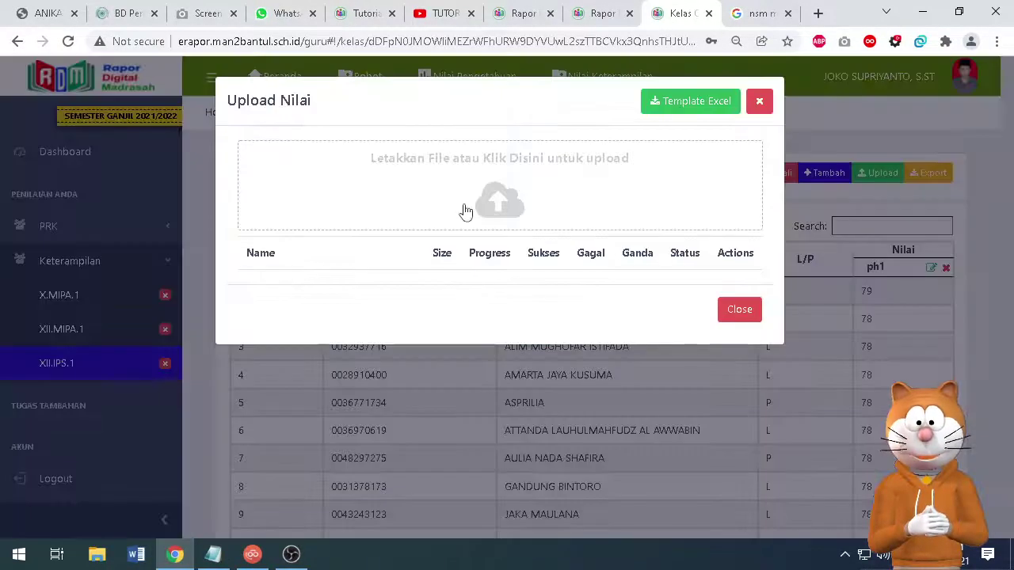
{"action": "left_click", "coordinate": [505, 208]}
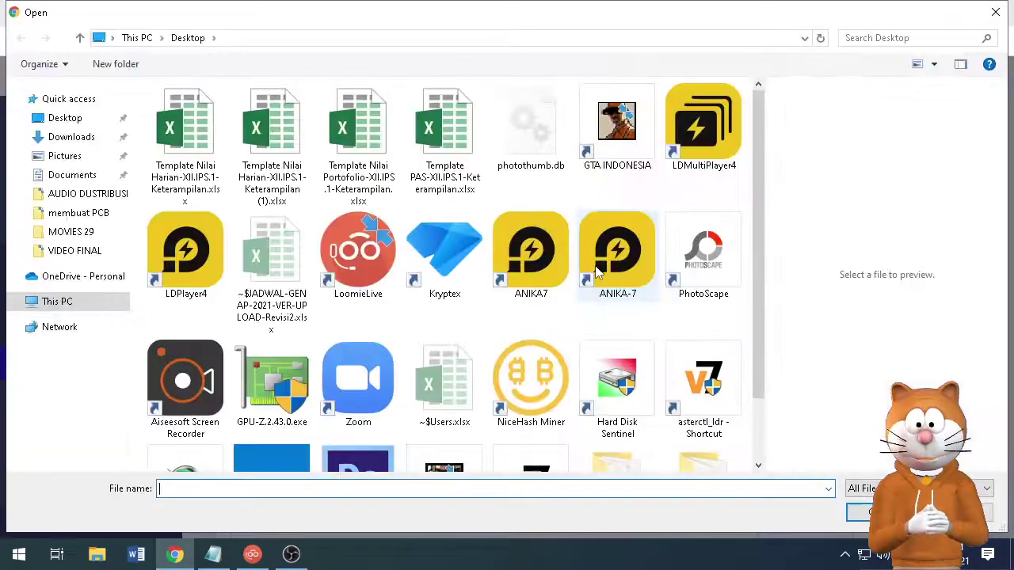
{"action": "left_click", "coordinate": [190, 136]}
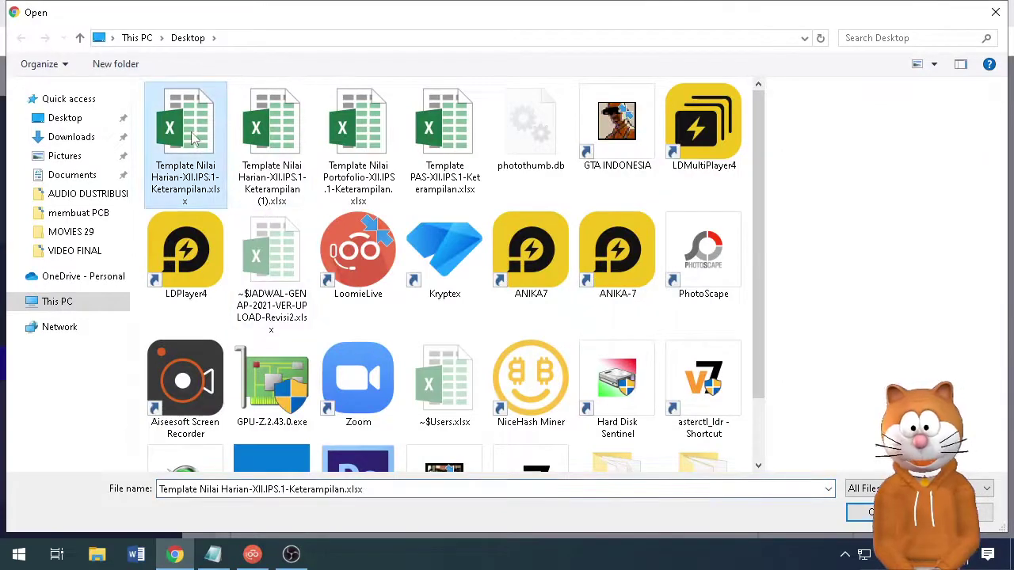
{"action": "left_click", "coordinate": [934, 64]}
{"action": "left_click", "coordinate": [941, 69]}
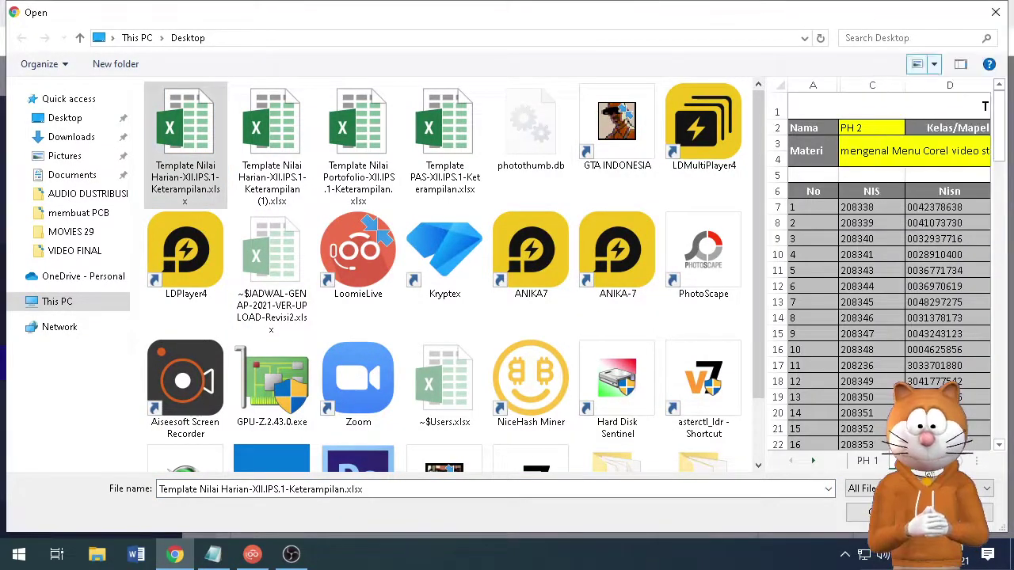
{"action": "left_click", "coordinate": [865, 461]}
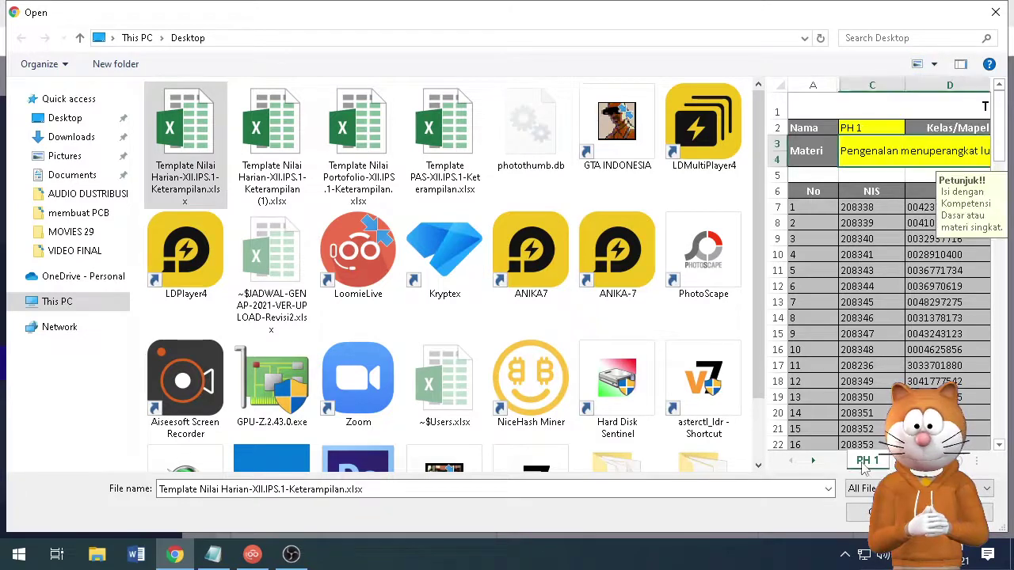
{"action": "double_click", "coordinate": [204, 148]}
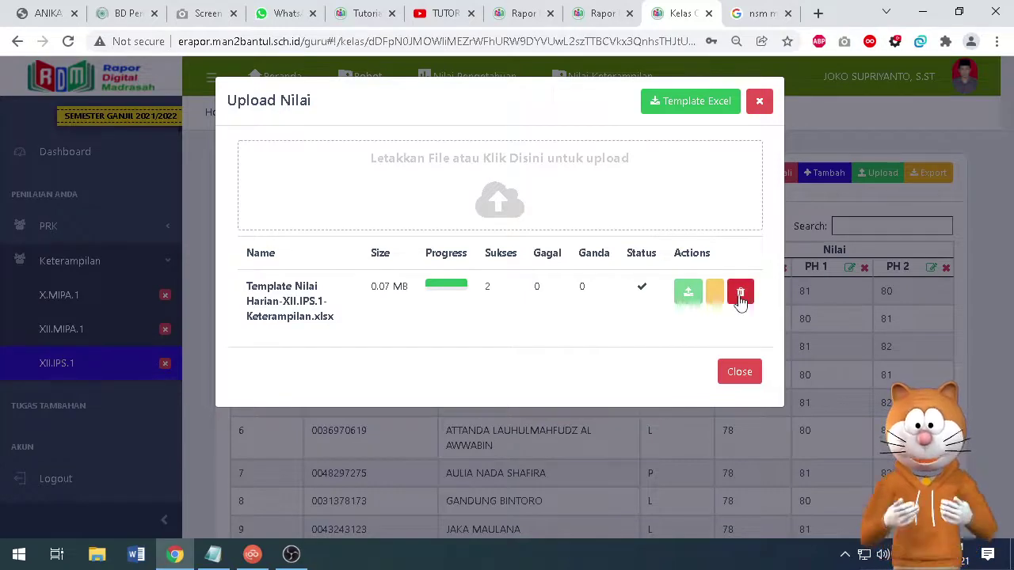
{"action": "left_click", "coordinate": [741, 374]}
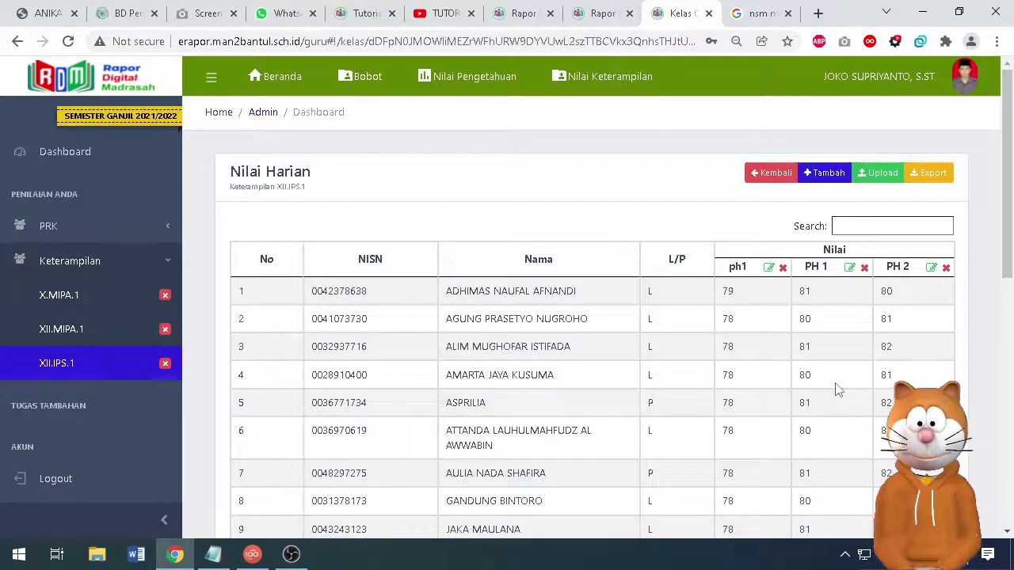
Review the PH 1 and PH 2 scores in Nilai Harian and delete the old ph1 score column.
{"action": "scroll", "coordinate": [838, 389], "scroll_direction": "down", "scroll_amount": 1}
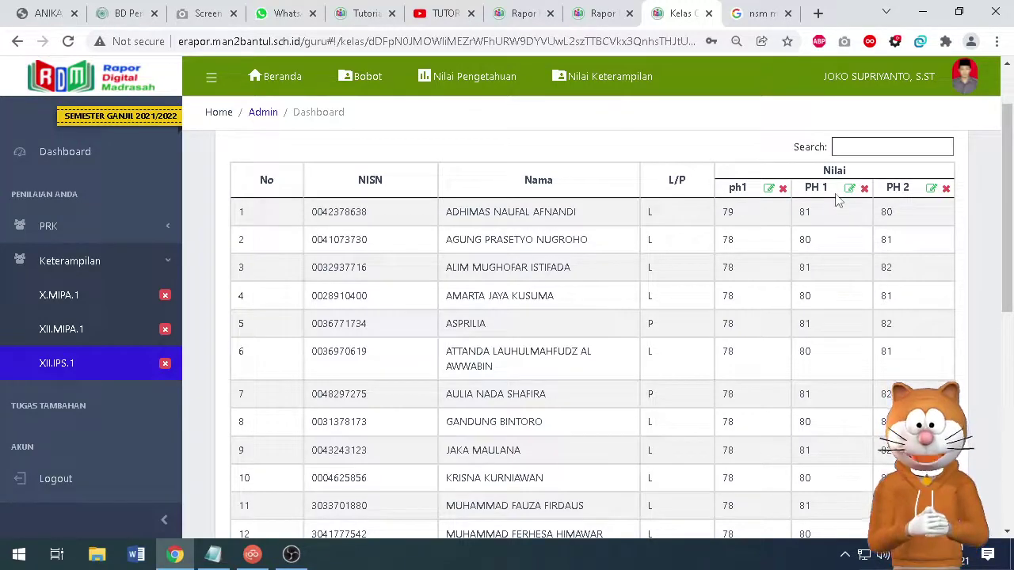
{"action": "scroll", "coordinate": [935, 269], "scroll_direction": "down", "scroll_amount": 2}
{"action": "scroll", "coordinate": [948, 291], "scroll_direction": "up", "scroll_amount": 3}
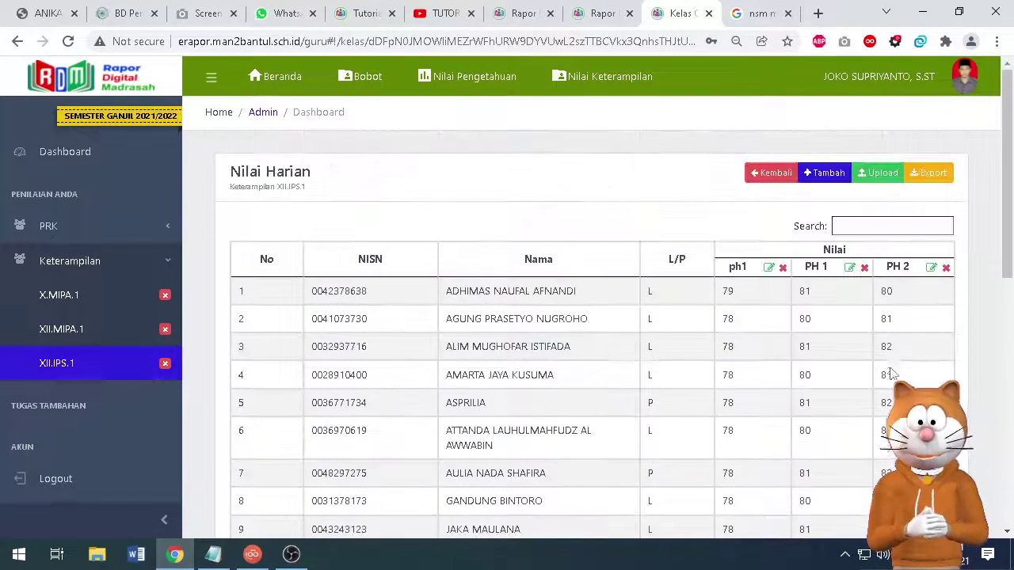
{"action": "left_click", "coordinate": [783, 269]}
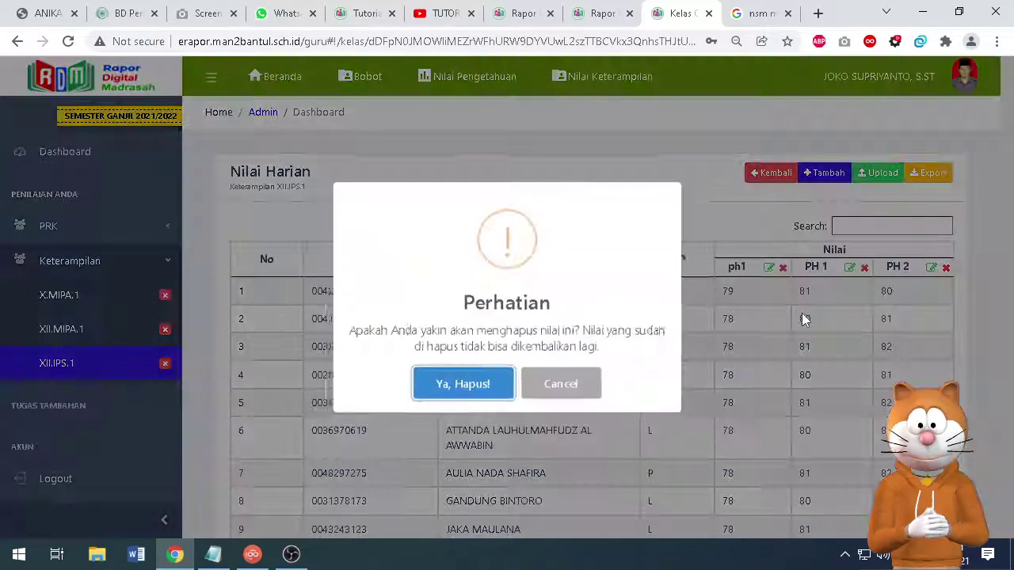
{"action": "left_click", "coordinate": [468, 385]}
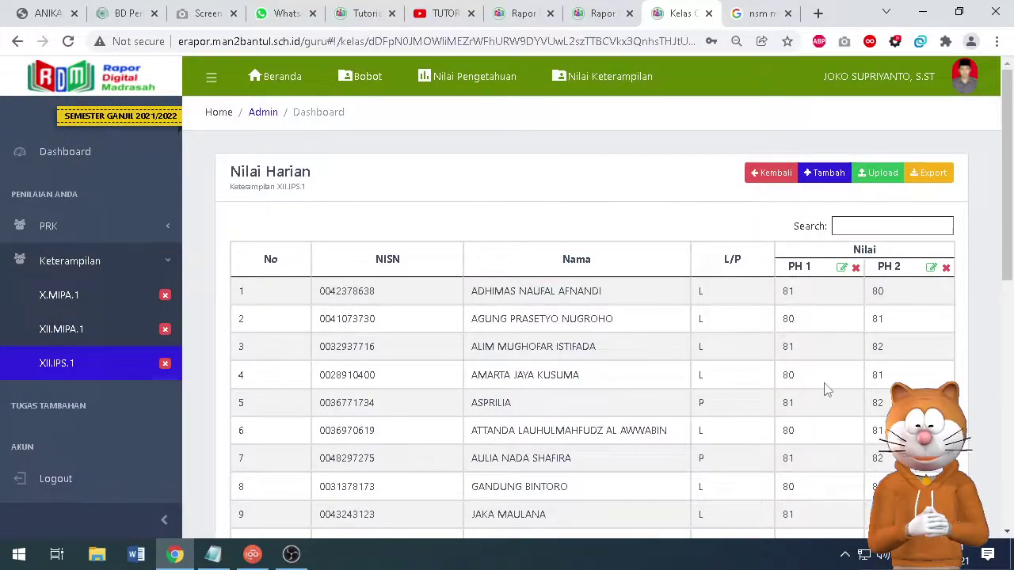
{"action": "scroll", "coordinate": [826, 389], "scroll_direction": "down", "scroll_amount": 2}
{"action": "scroll", "coordinate": [827, 389], "scroll_direction": "down", "scroll_amount": 5}
{"action": "scroll", "coordinate": [826, 389], "scroll_direction": "up", "scroll_amount": 7}
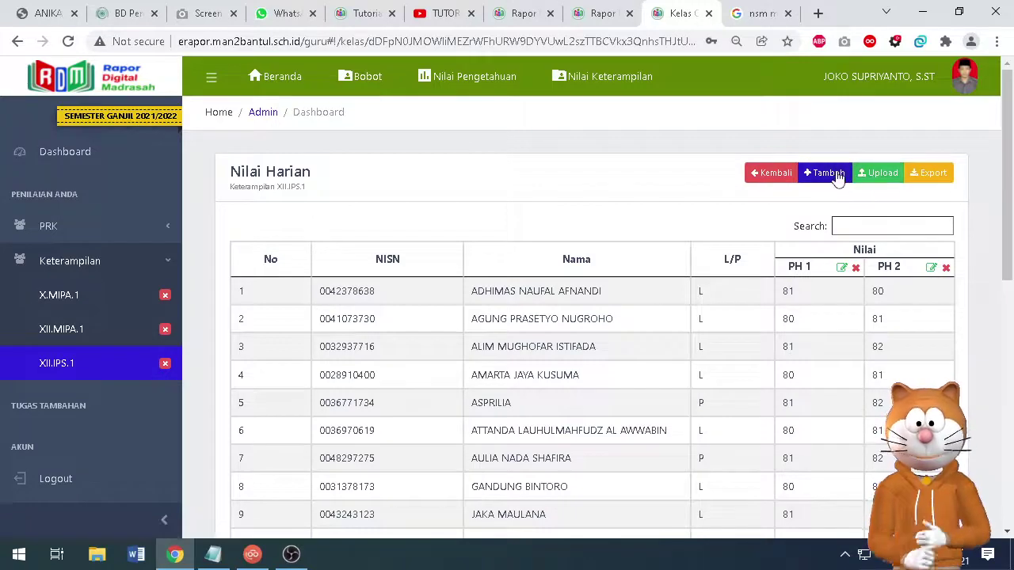
Go back to Nilai Pengetahuan, open the PAS/PAT scores and download their Excel upload template to the Desktop.
{"action": "left_click", "coordinate": [778, 174]}
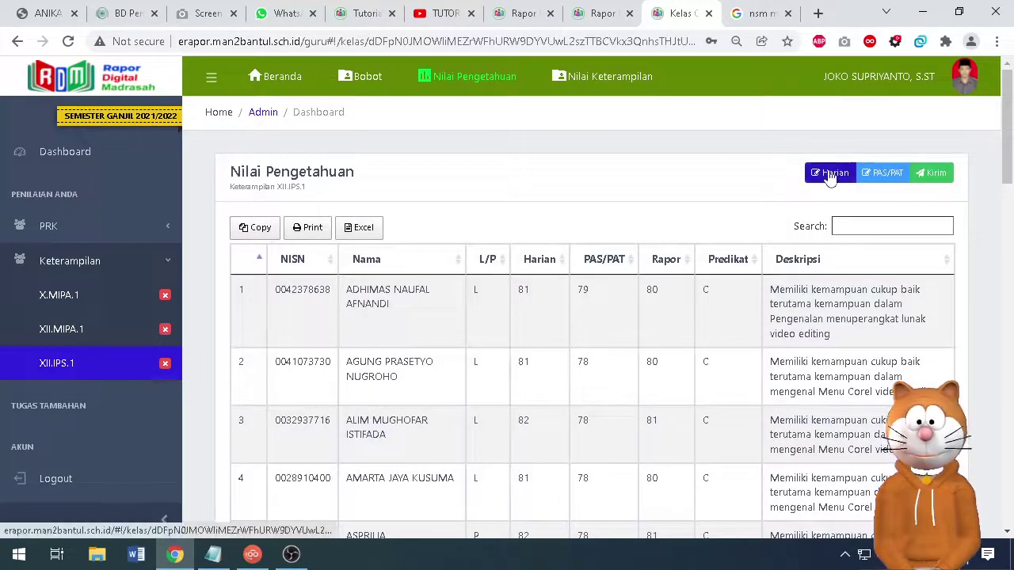
{"action": "left_click", "coordinate": [888, 174]}
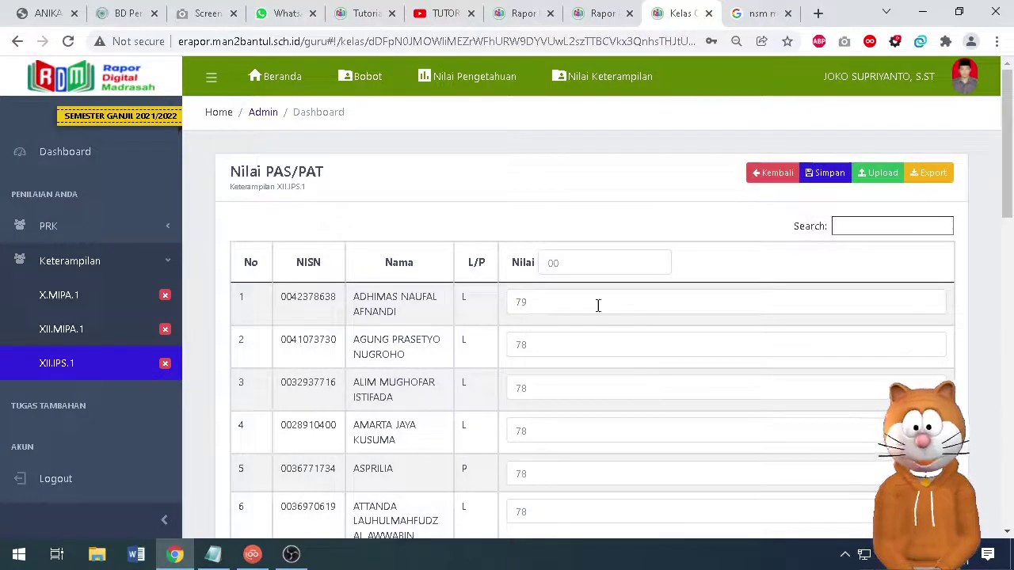
{"action": "left_click", "coordinate": [878, 175]}
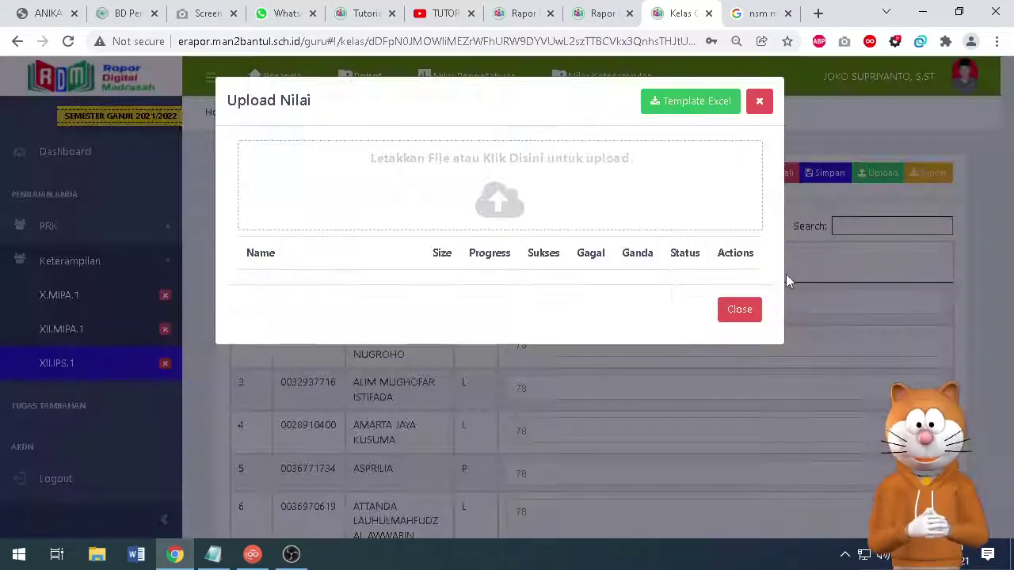
{"action": "left_click", "coordinate": [695, 101]}
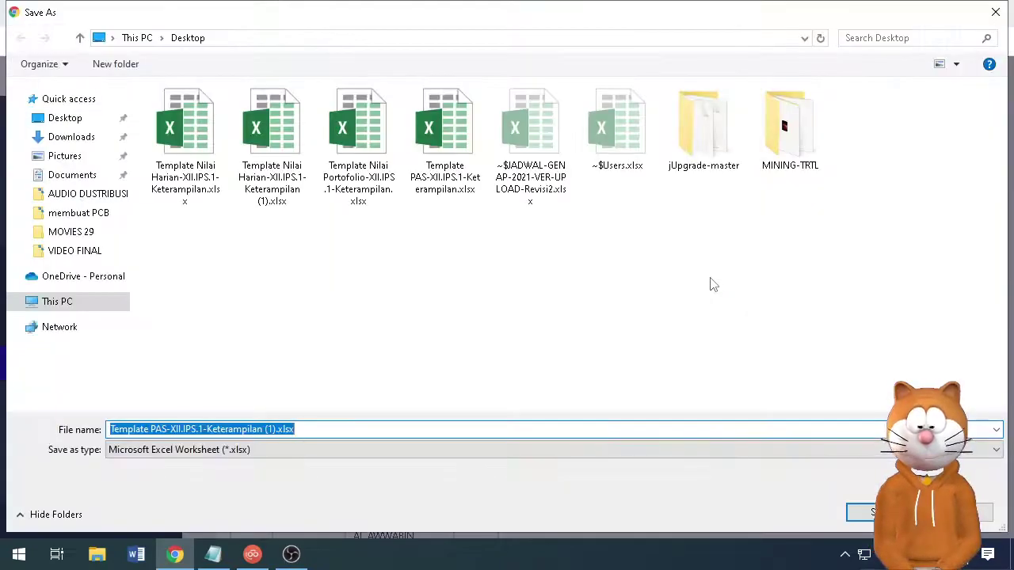
{"action": "left_click", "coordinate": [100, 118]}
{"action": "key", "text": "Return"}
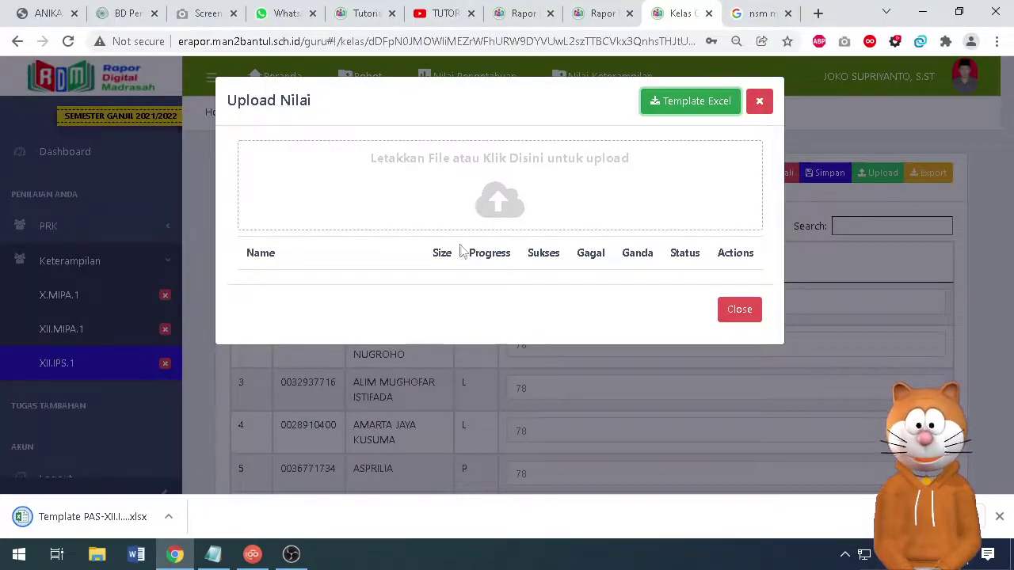
Open Template PAS-XII.IPS.1-Keterampilan.xlsx from the desktop and dismiss the Office activation wizard.
{"action": "left_click", "coordinate": [922, 11]}
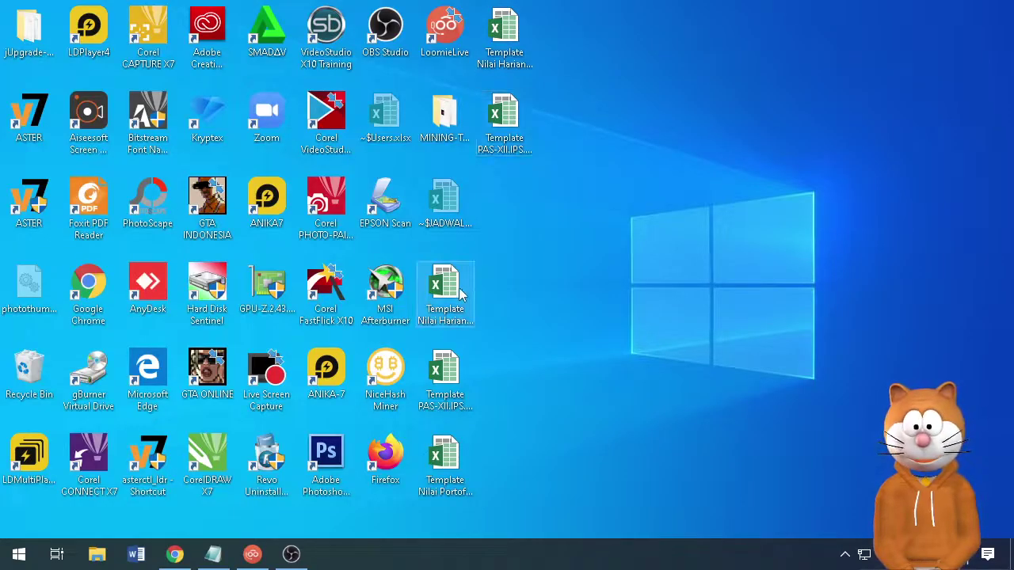
{"action": "double_click", "coordinate": [449, 373]}
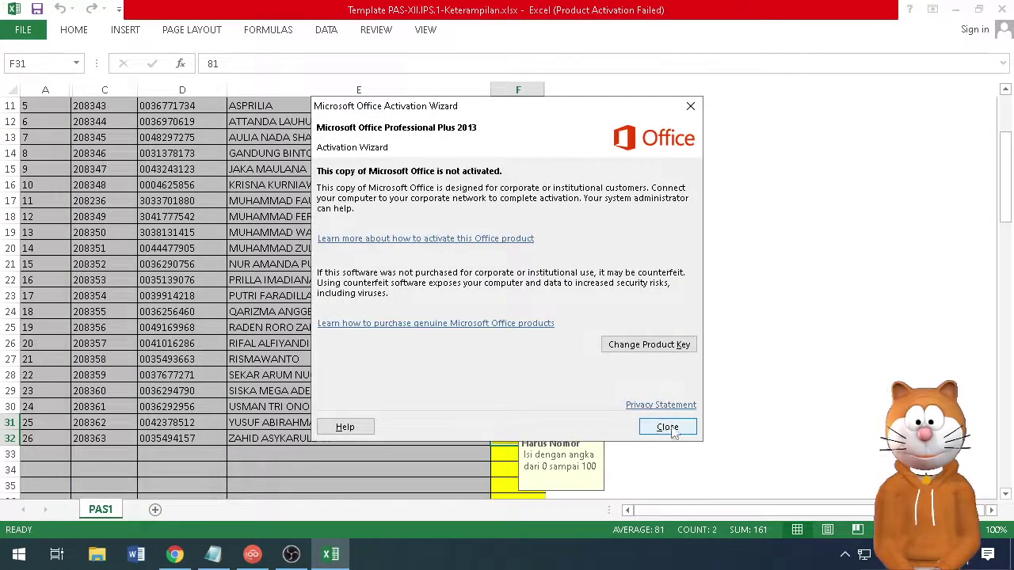
{"action": "left_click", "coordinate": [668, 428]}
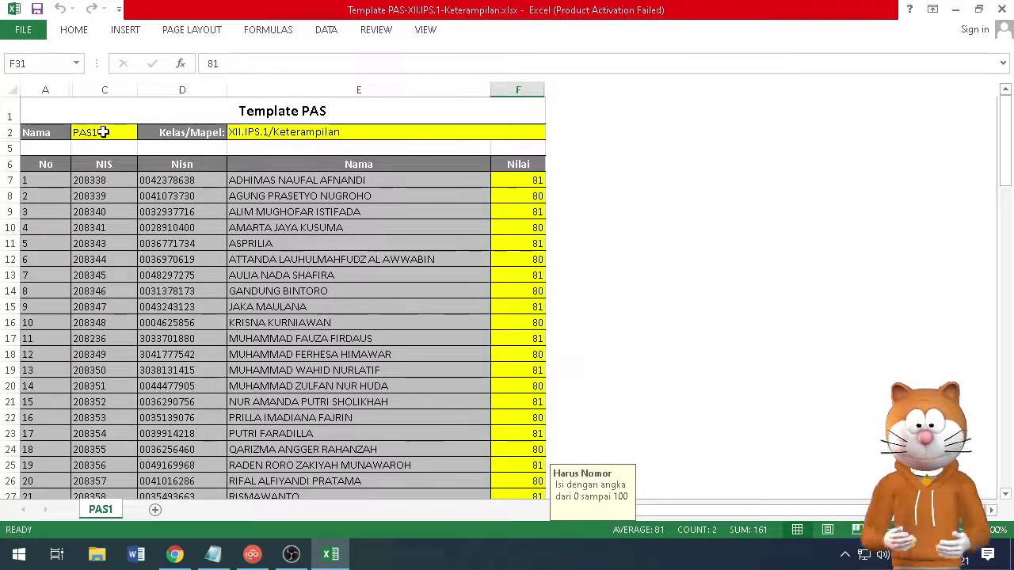
Check the Nama, Kelas/Mapel and Nilai entries of the PAS template, and close the workbook without saving.
{"action": "left_click", "coordinate": [103, 133]}
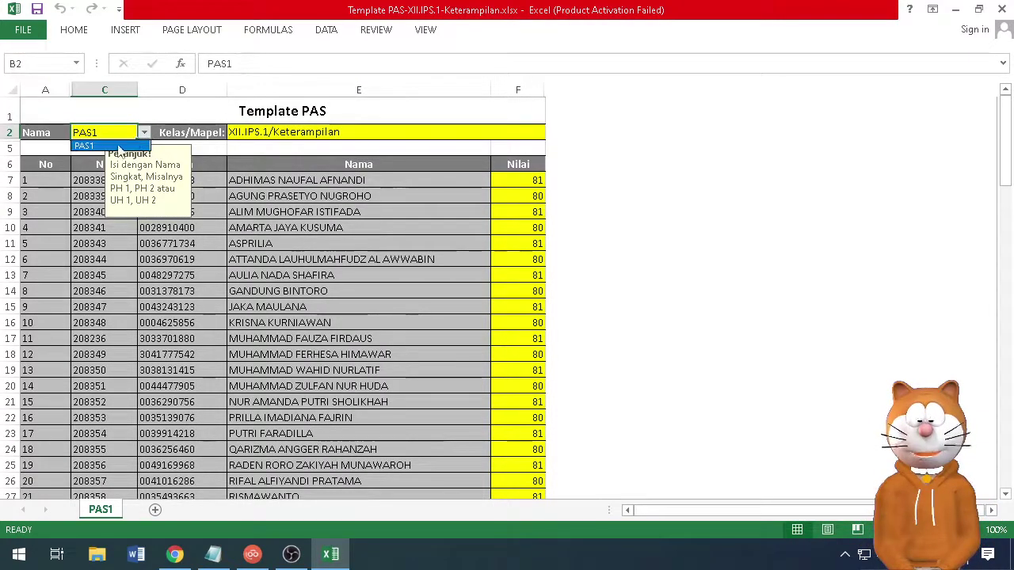
{"action": "left_click", "coordinate": [291, 132]}
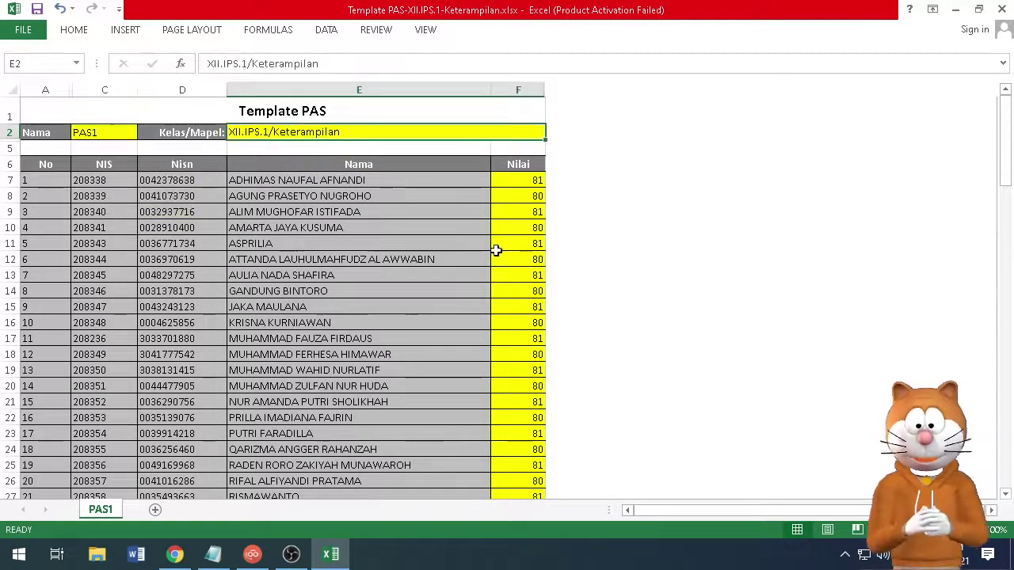
{"action": "left_click_drag", "start_coordinate": [525, 180], "coordinate": [525, 449]}
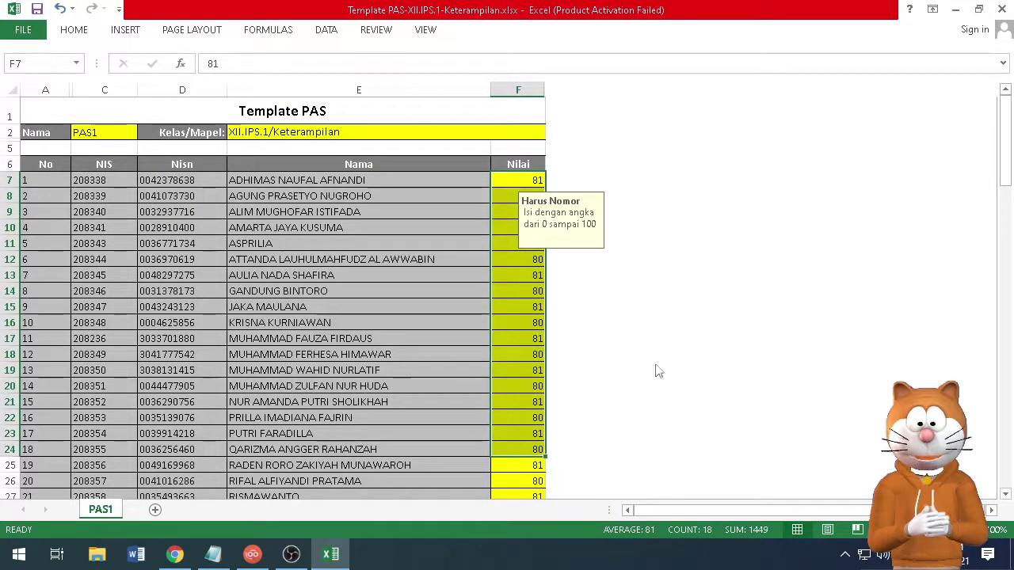
{"action": "left_click", "coordinate": [1002, 10]}
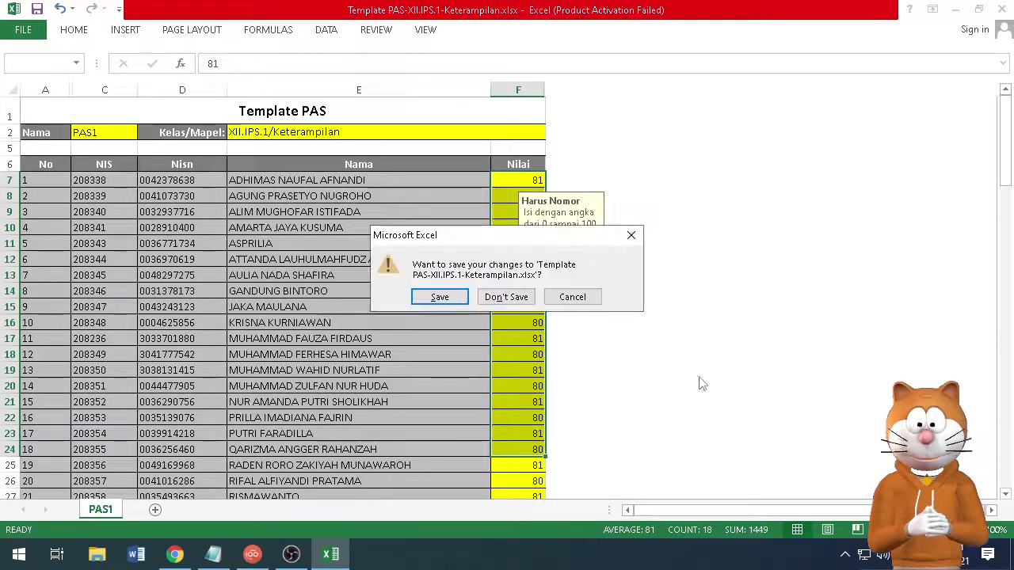
{"action": "left_click", "coordinate": [504, 296]}
{"action": "left_click", "coordinate": [175, 554]}
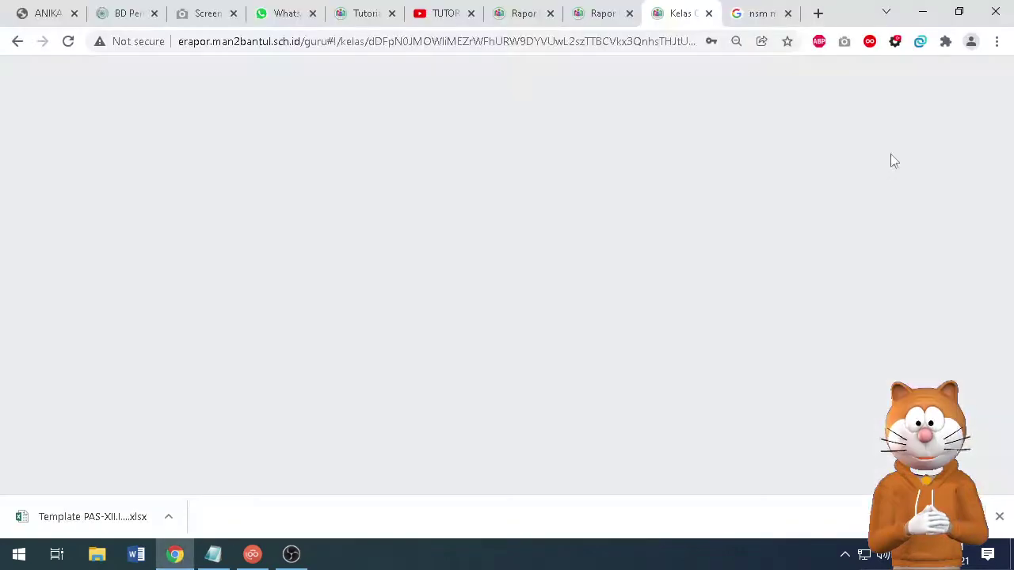
{"action": "left_click", "coordinate": [499, 204]}
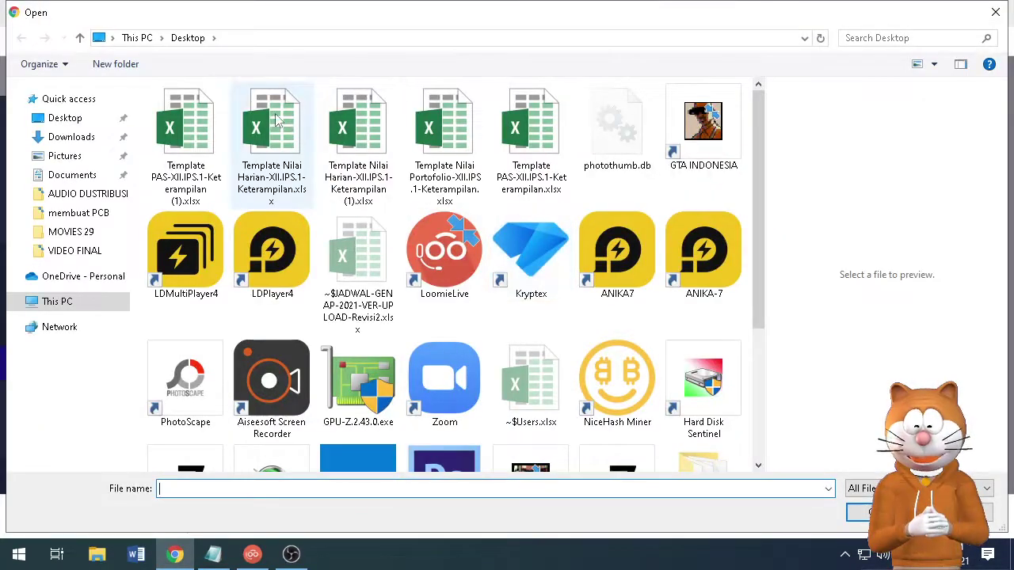
{"action": "left_click", "coordinate": [263, 135]}
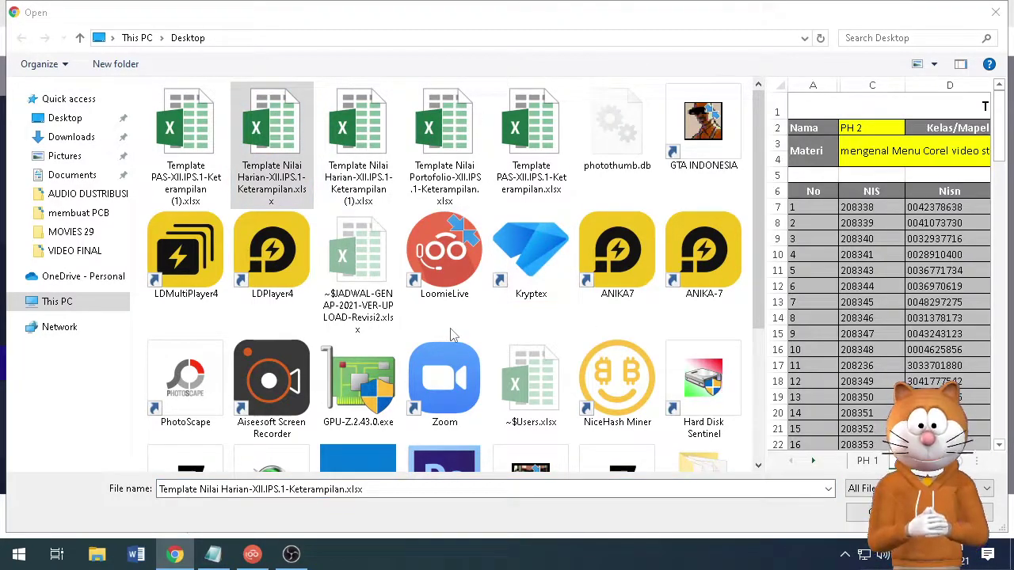
{"action": "left_click", "coordinate": [188, 142]}
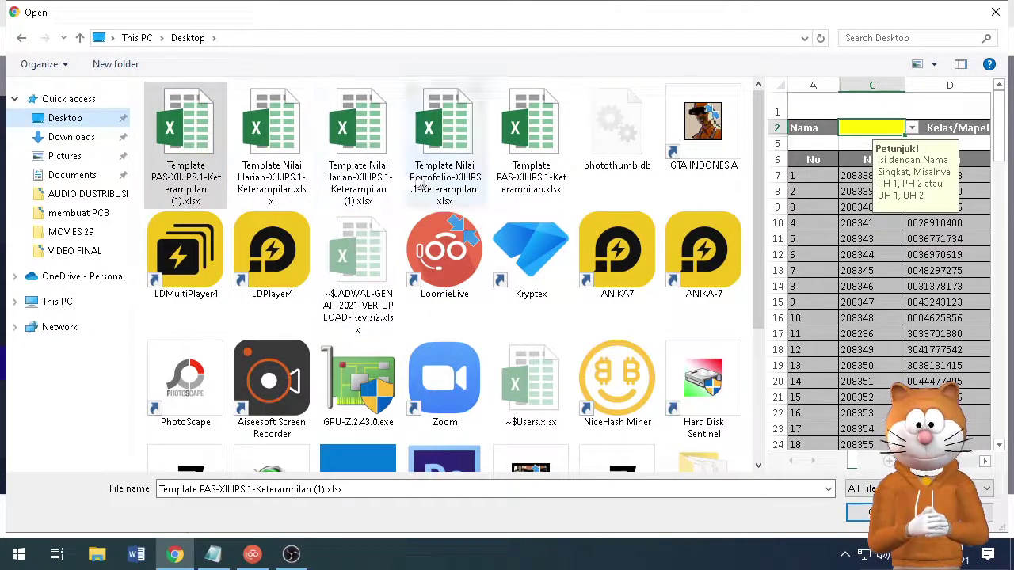
{"action": "left_click", "coordinate": [996, 12]}
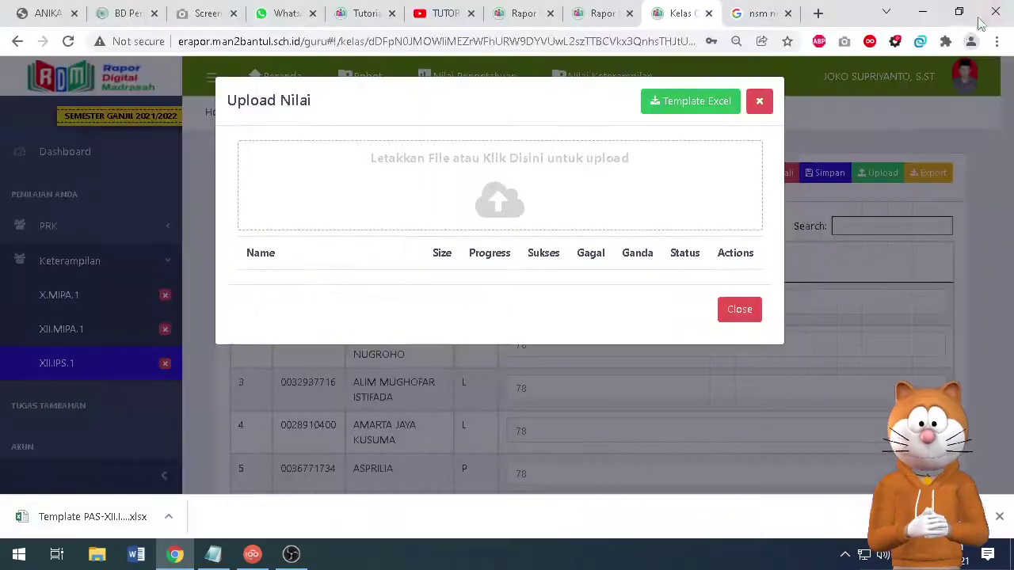
Check the PAS template on the desktop, and browse to Desktop in the upload file picker with files listed in Details view.
{"action": "left_click", "coordinate": [919, 12]}
{"action": "left_click", "coordinate": [456, 376]}
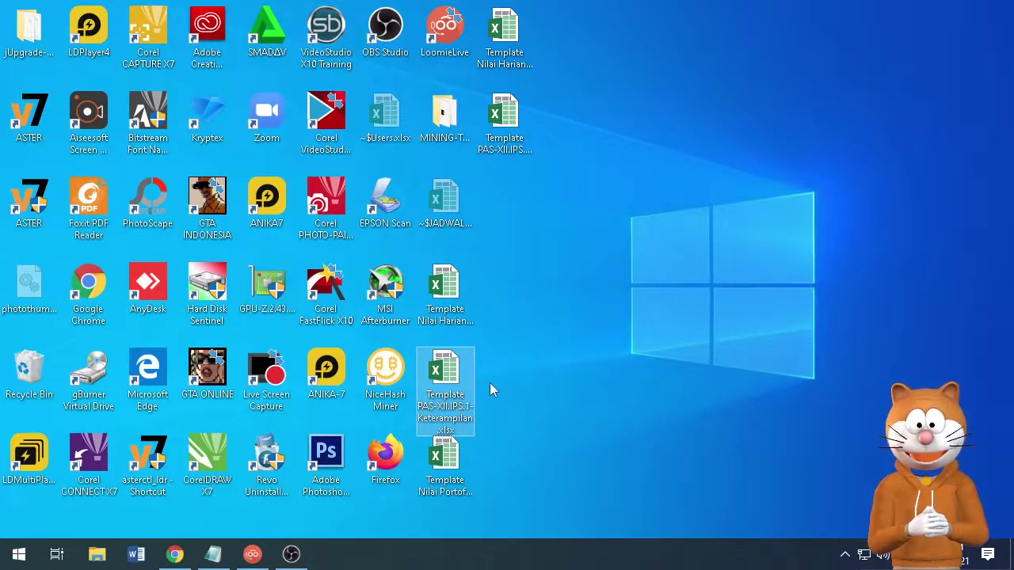
{"action": "left_click", "coordinate": [174, 554]}
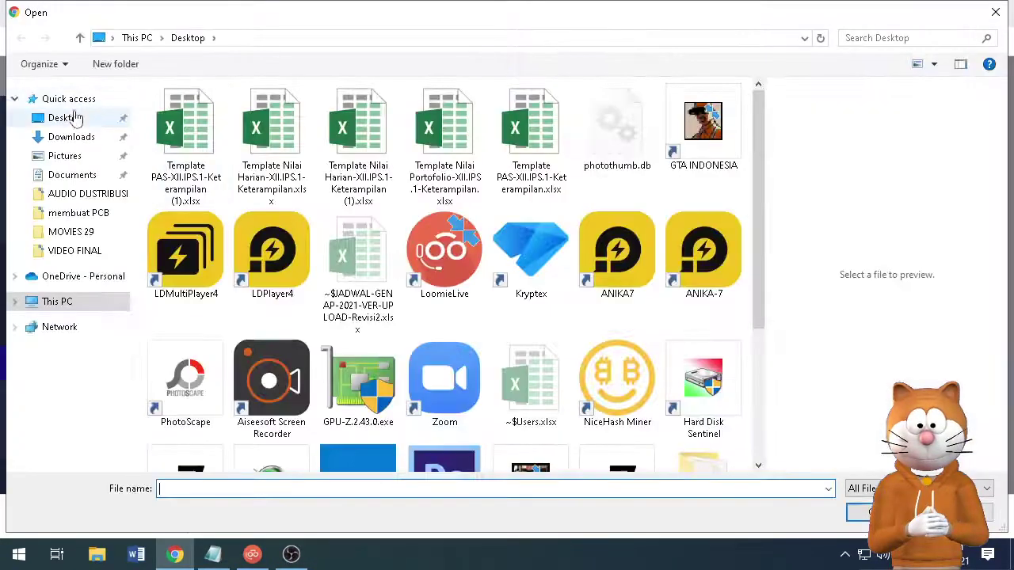
{"action": "left_click", "coordinate": [75, 118]}
{"action": "left_click", "coordinate": [934, 64]}
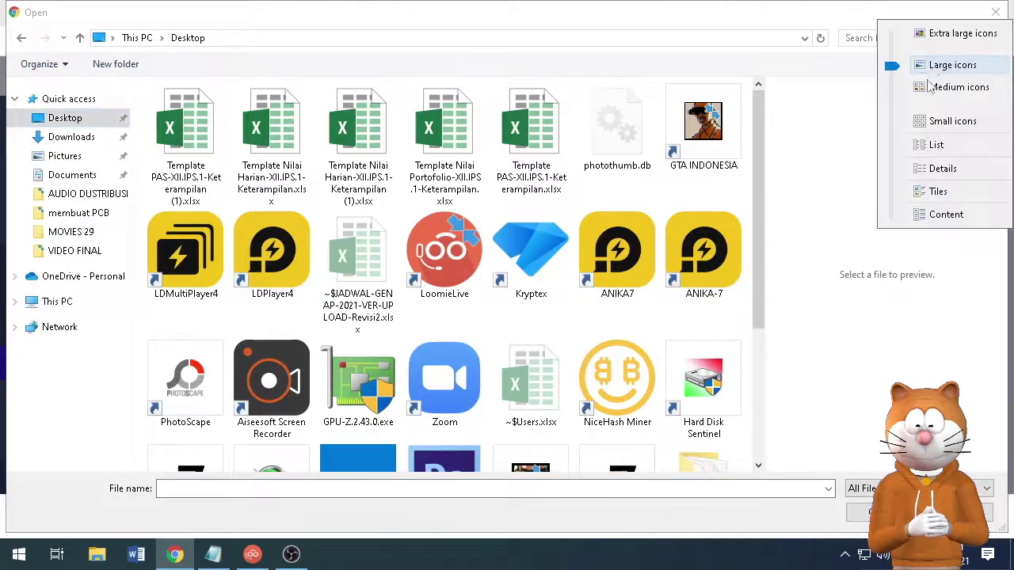
{"action": "left_click", "coordinate": [937, 169]}
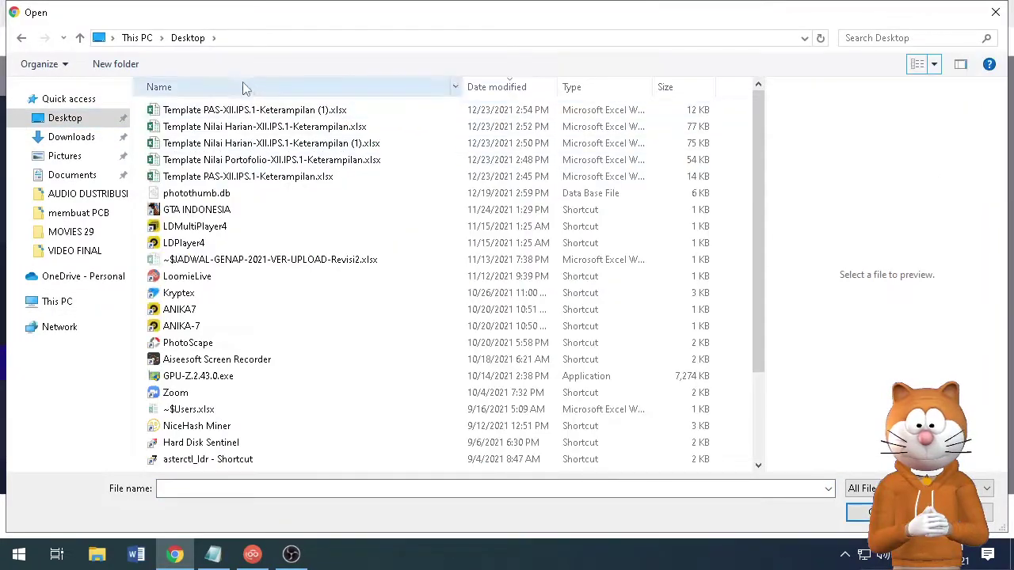
Sort the files by date modified, upload Template PAS-XII.IPS.1-Keterampilan.xlsx to the PAS/PAT scores and close the upload dialog.
{"action": "left_click", "coordinate": [511, 86]}
{"action": "left_click", "coordinate": [516, 87]}
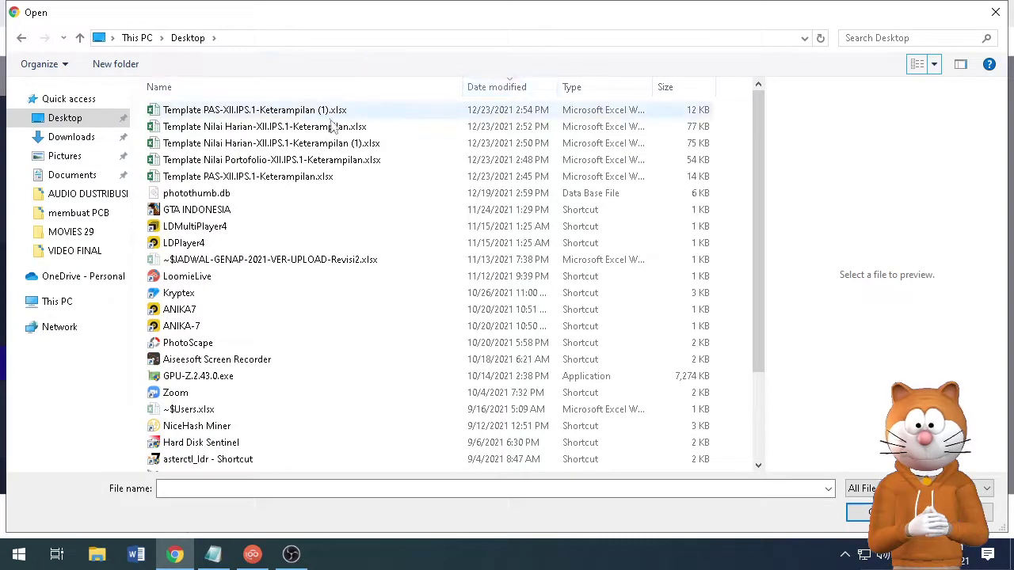
{"action": "left_click", "coordinate": [269, 177]}
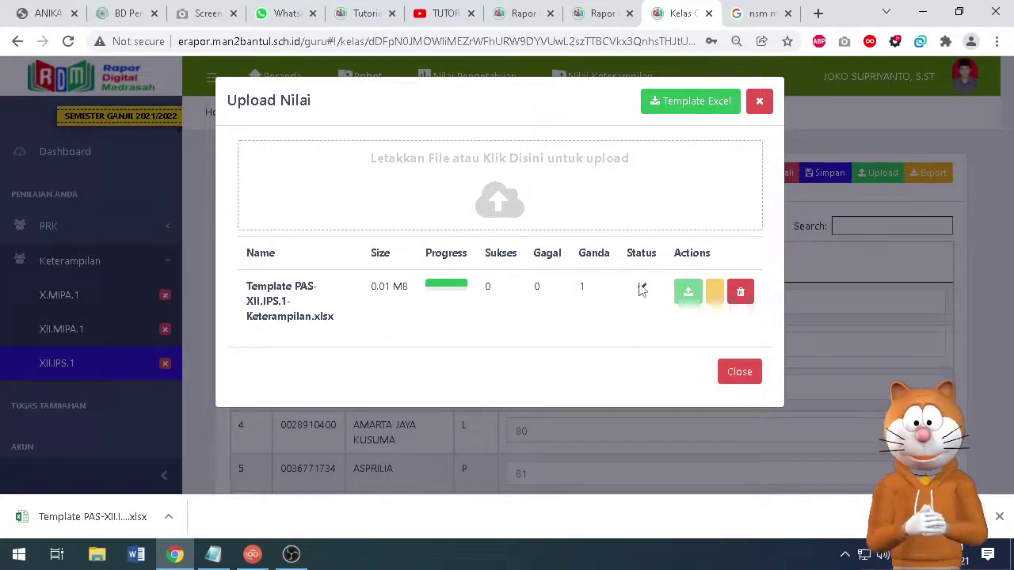
{"action": "left_click", "coordinate": [748, 372]}
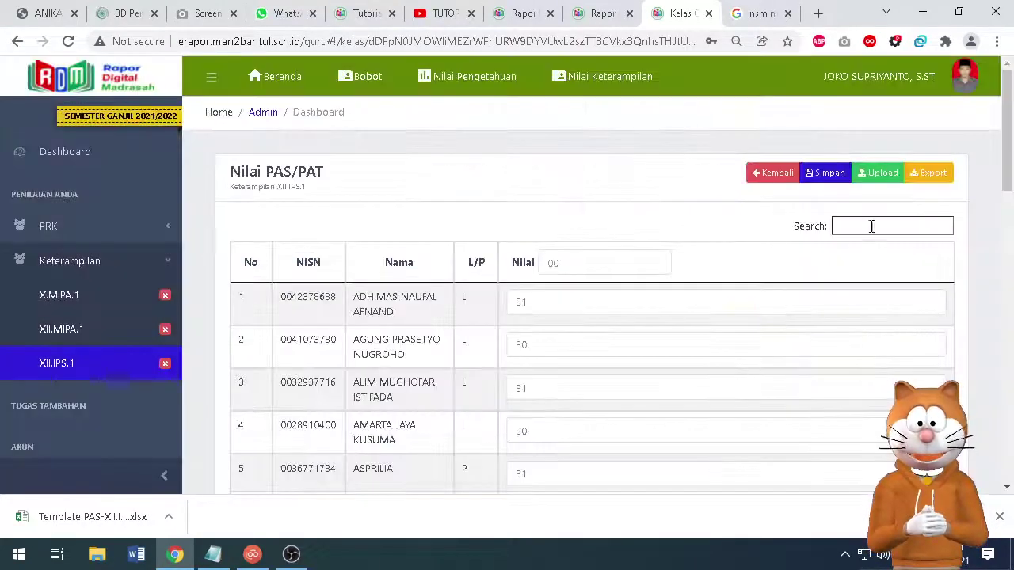
Go back to Nilai Pengetahuan and review the students' Harian, PAS/PAT and Rapor scores.
{"action": "left_click", "coordinate": [770, 174]}
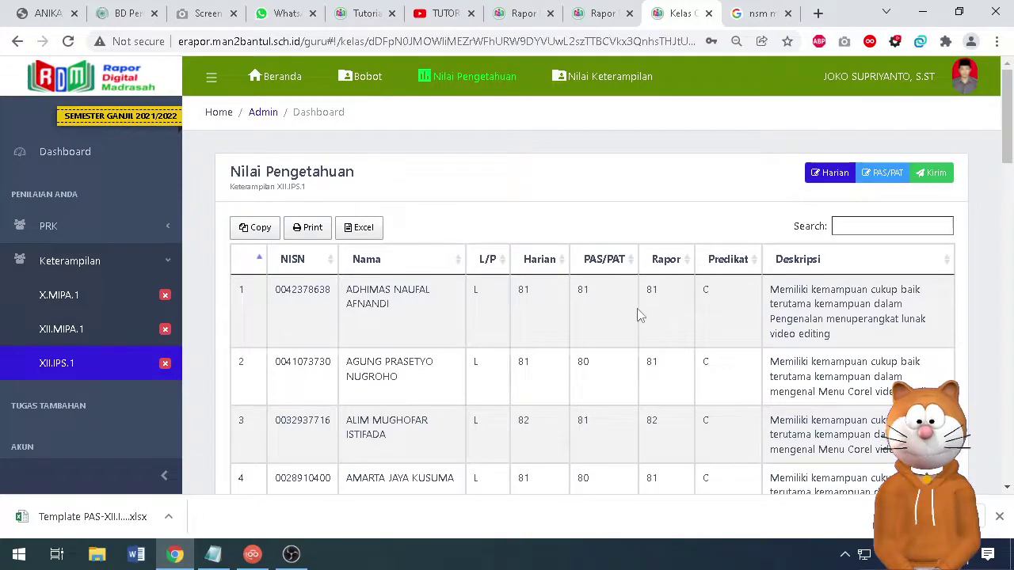
{"action": "scroll", "coordinate": [602, 360], "scroll_direction": "down", "scroll_amount": 2}
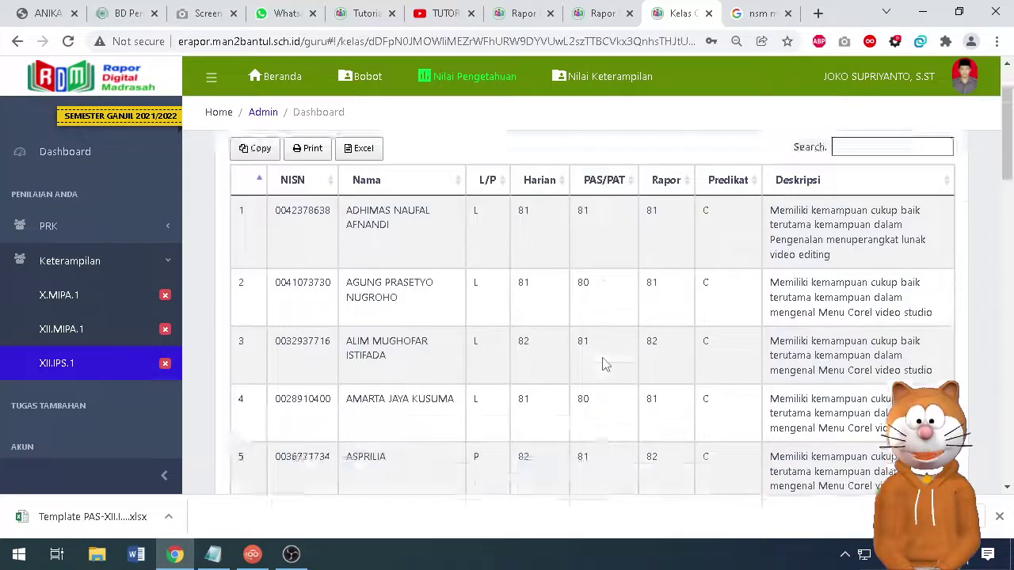
{"action": "scroll", "coordinate": [602, 363], "scroll_direction": "up", "scroll_amount": 2}
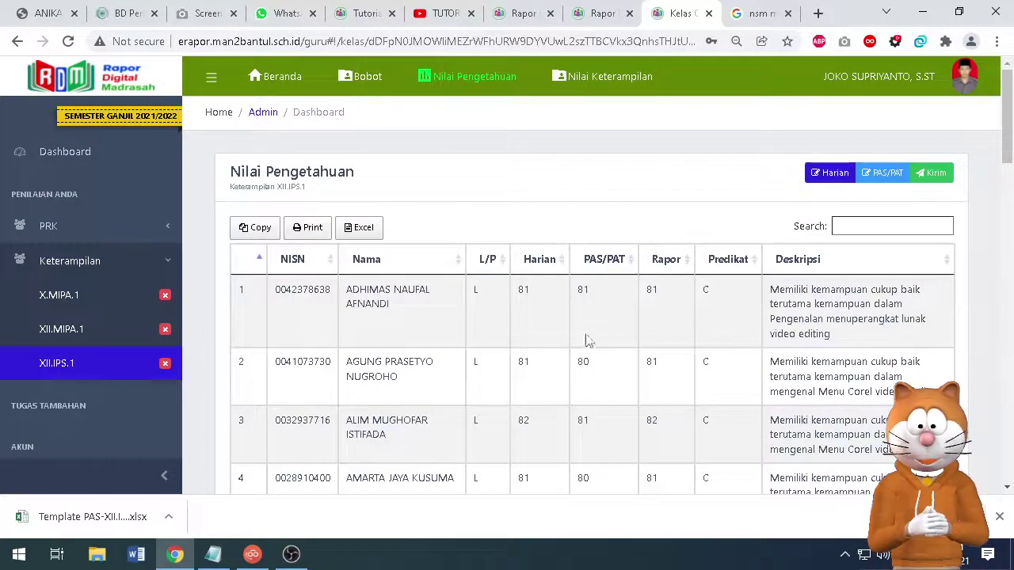
{"action": "scroll", "coordinate": [599, 412], "scroll_direction": "down", "scroll_amount": 6}
{"action": "scroll", "coordinate": [600, 409], "scroll_direction": "up", "scroll_amount": 6}
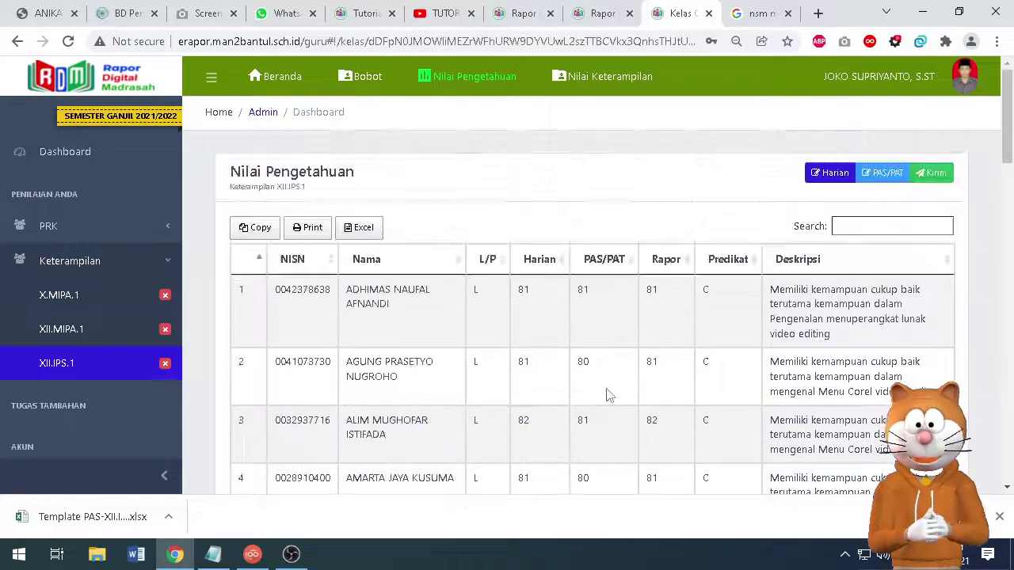
Open the PAS/PAT scores, check the uploaded value of every student, and return to Nilai Pengetahuan.
{"action": "left_click", "coordinate": [880, 183]}
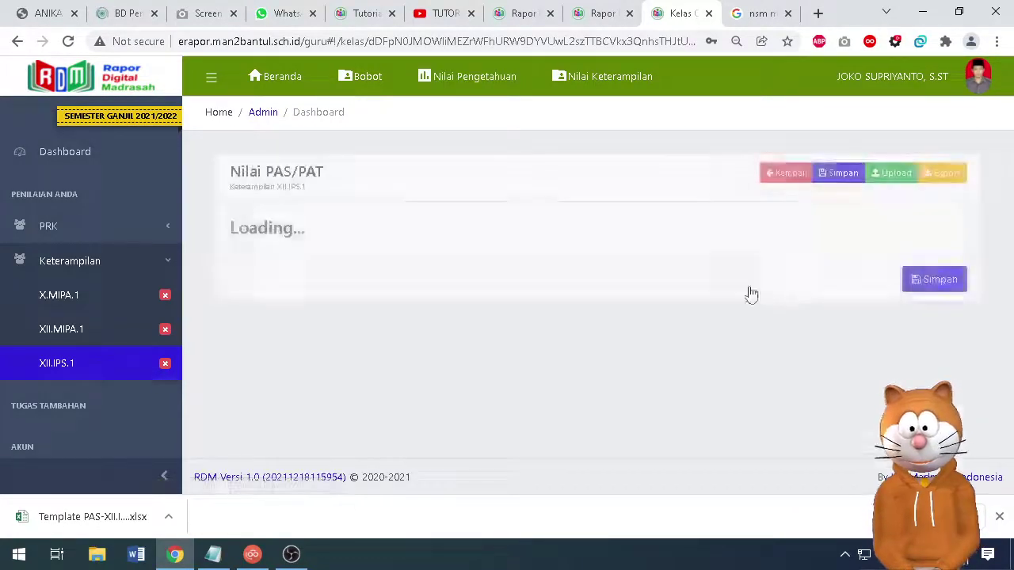
{"action": "scroll", "coordinate": [634, 269], "scroll_direction": "down", "scroll_amount": 2}
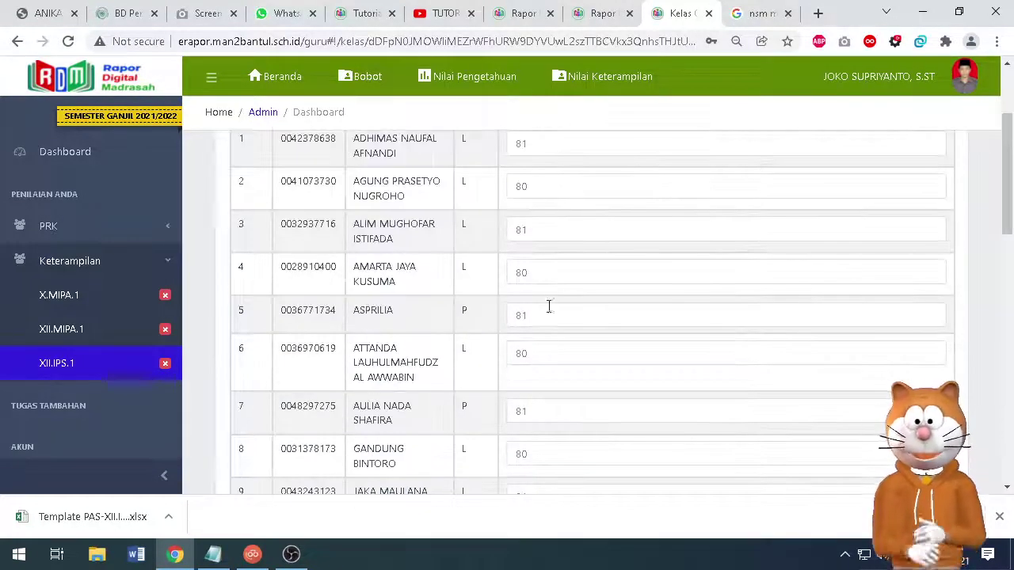
{"action": "scroll", "coordinate": [554, 340], "scroll_direction": "down", "scroll_amount": 11}
{"action": "scroll", "coordinate": [563, 364], "scroll_direction": "up", "scroll_amount": 6}
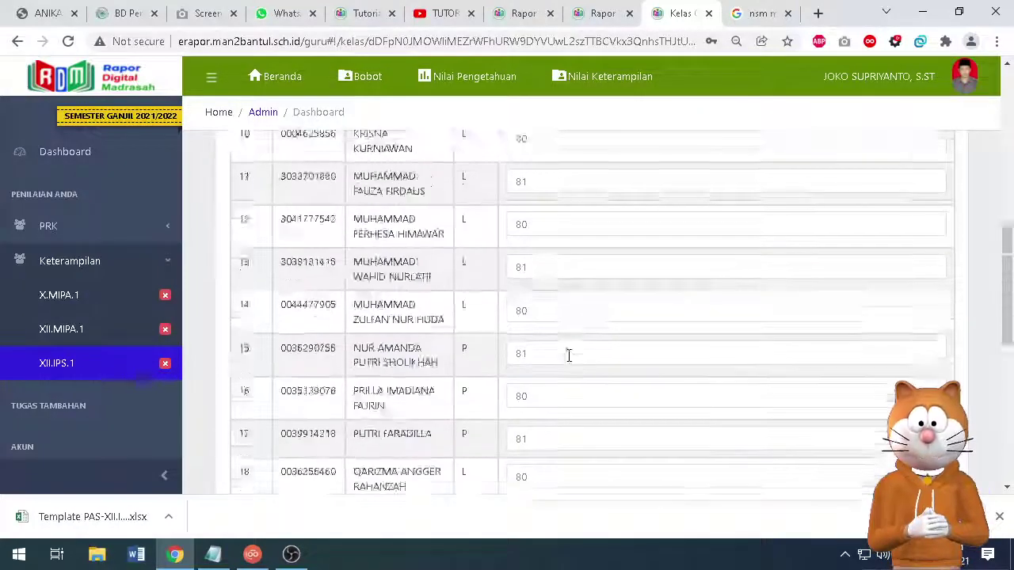
{"action": "scroll", "coordinate": [568, 356], "scroll_direction": "up", "scroll_amount": 6}
{"action": "left_click", "coordinate": [762, 178]}
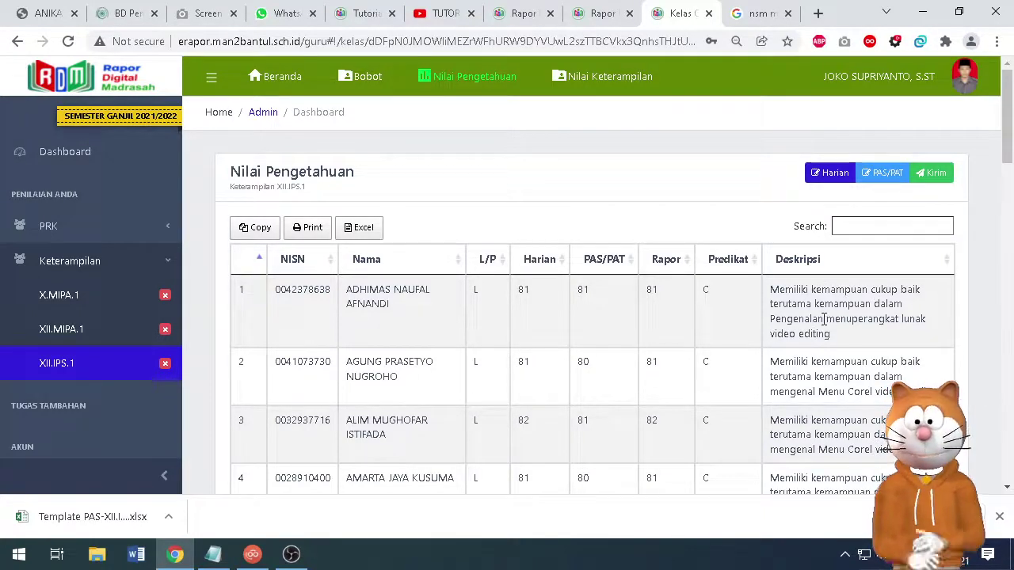
Examine the Deskripsi texts of the first three students in the Nilai Pengetahuan table.
{"action": "left_click_drag", "start_coordinate": [832, 337], "coordinate": [790, 305]}
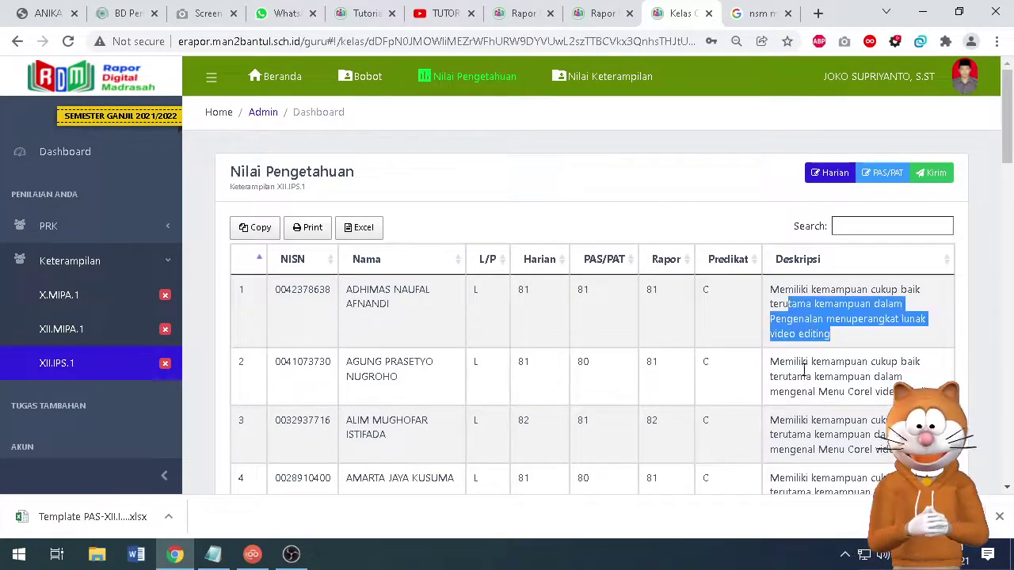
{"action": "left_click_drag", "start_coordinate": [902, 377], "coordinate": [809, 363]}
{"action": "scroll", "coordinate": [834, 394], "scroll_direction": "down", "scroll_amount": 1}
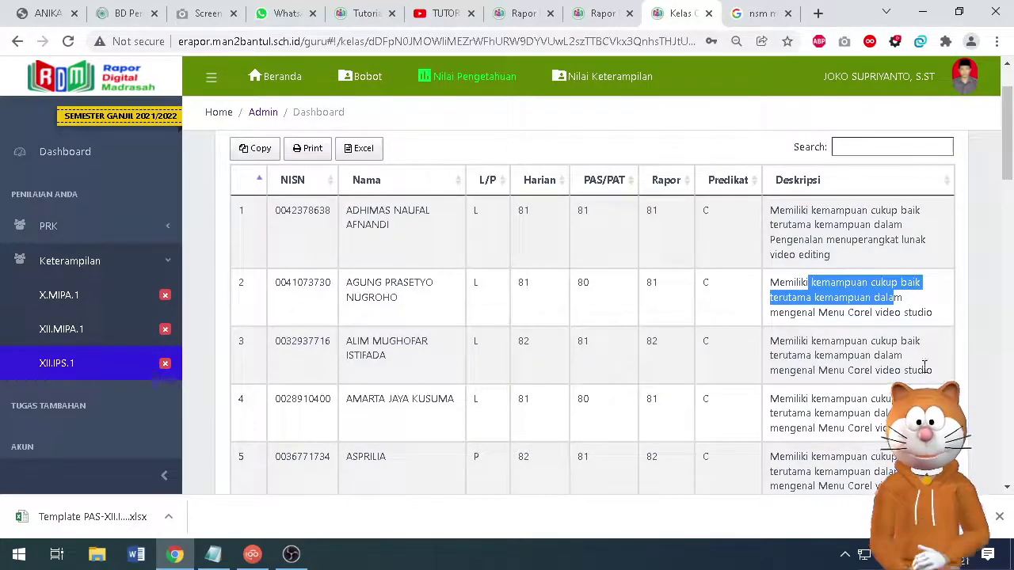
{"action": "left_click_drag", "start_coordinate": [918, 370], "coordinate": [795, 343]}
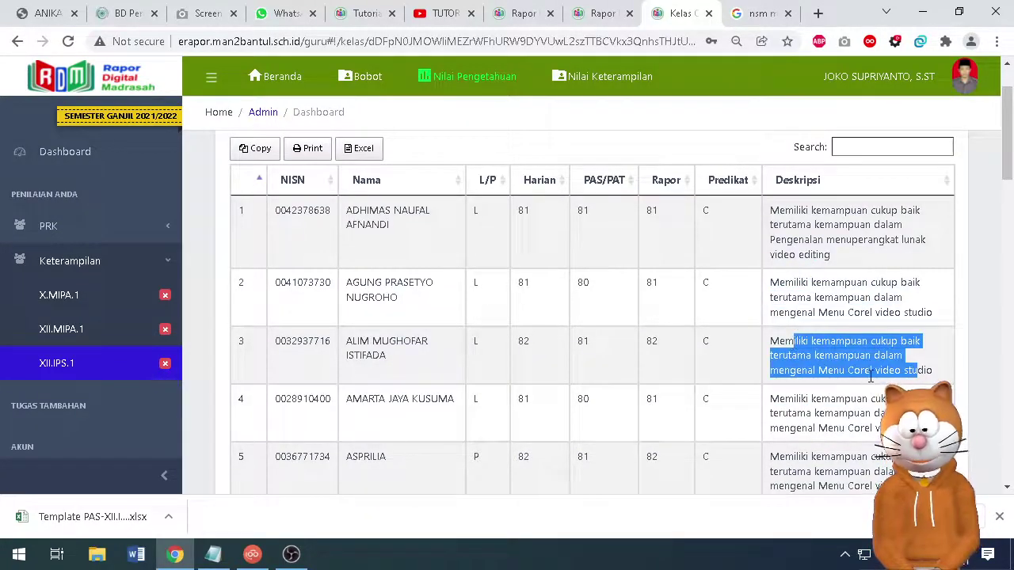
{"action": "scroll", "coordinate": [871, 378], "scroll_direction": "up", "scroll_amount": 1}
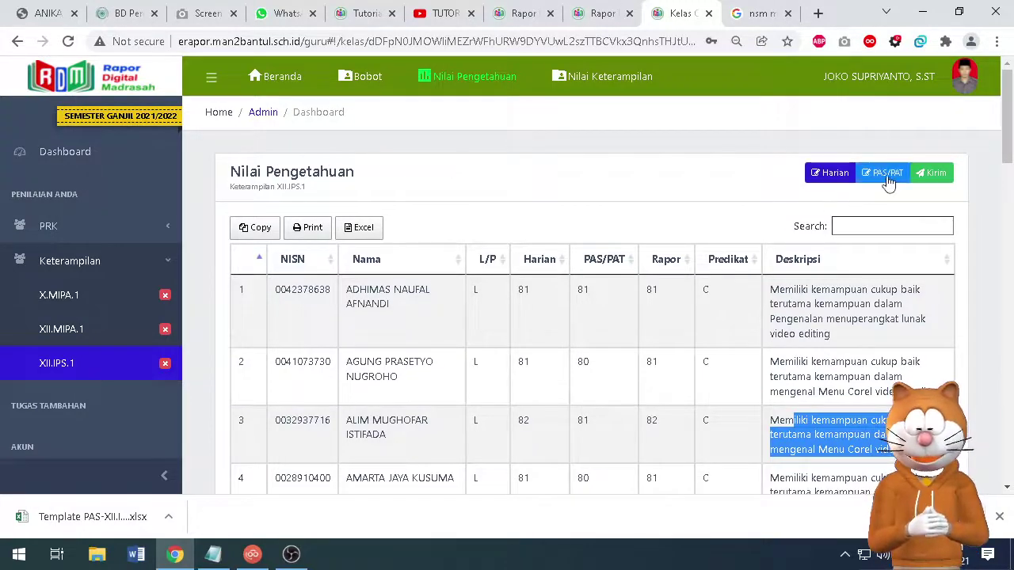
{"action": "left_click_drag", "start_coordinate": [810, 290], "coordinate": [900, 290]}
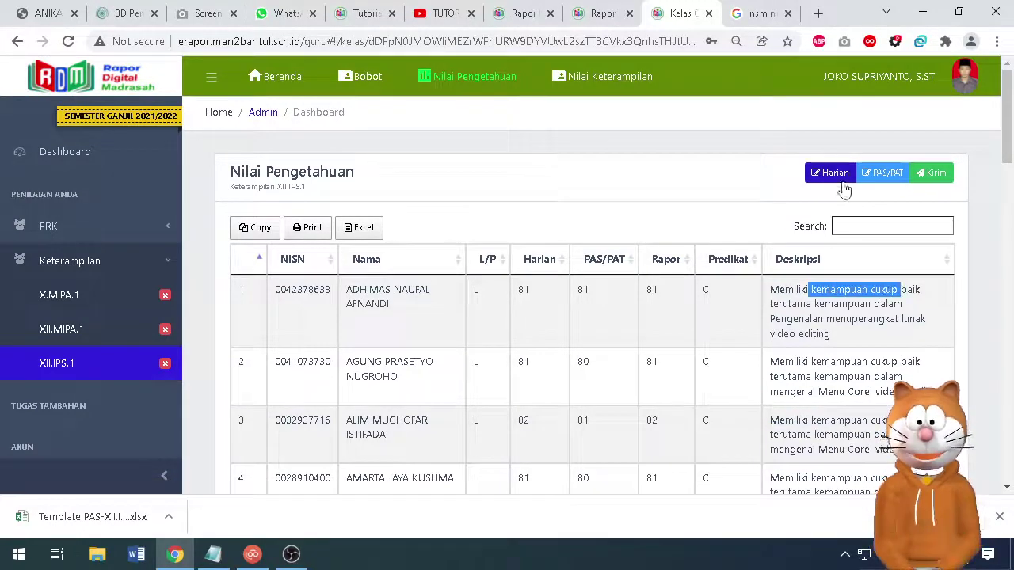
Open Nilai Harian, check the Materi text of the PH 1 score, and close its form without changes.
{"action": "left_click", "coordinate": [833, 174]}
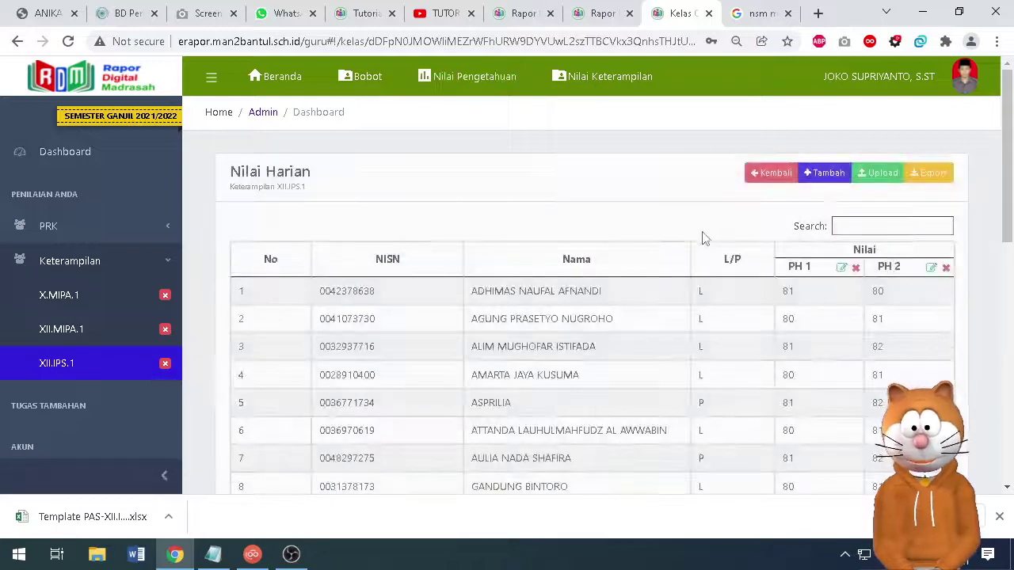
{"action": "scroll", "coordinate": [760, 329], "scroll_direction": "down", "scroll_amount": 1}
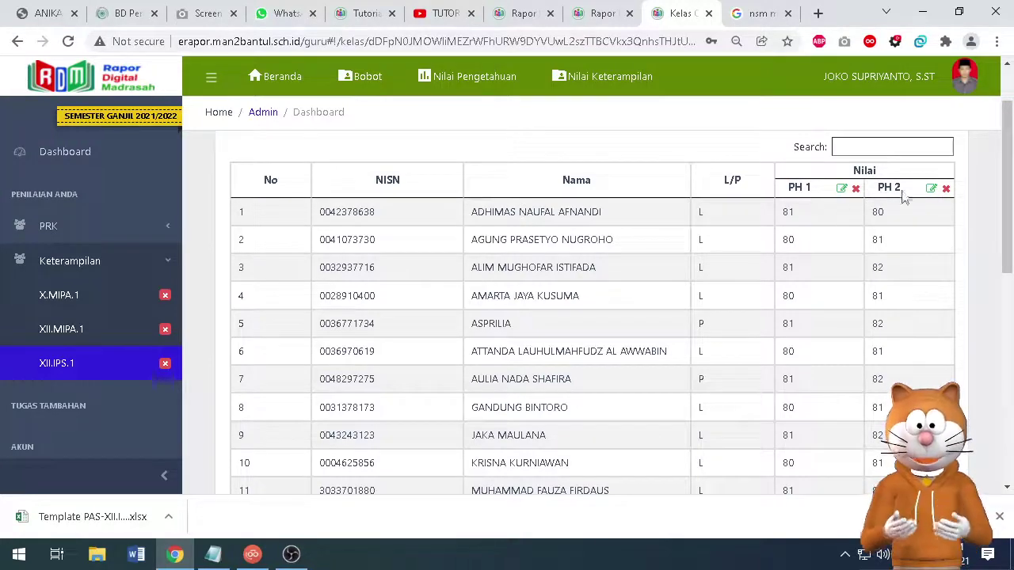
{"action": "left_click", "coordinate": [842, 187]}
{"action": "left_click_drag", "start_coordinate": [585, 195], "coordinate": [255, 189]}
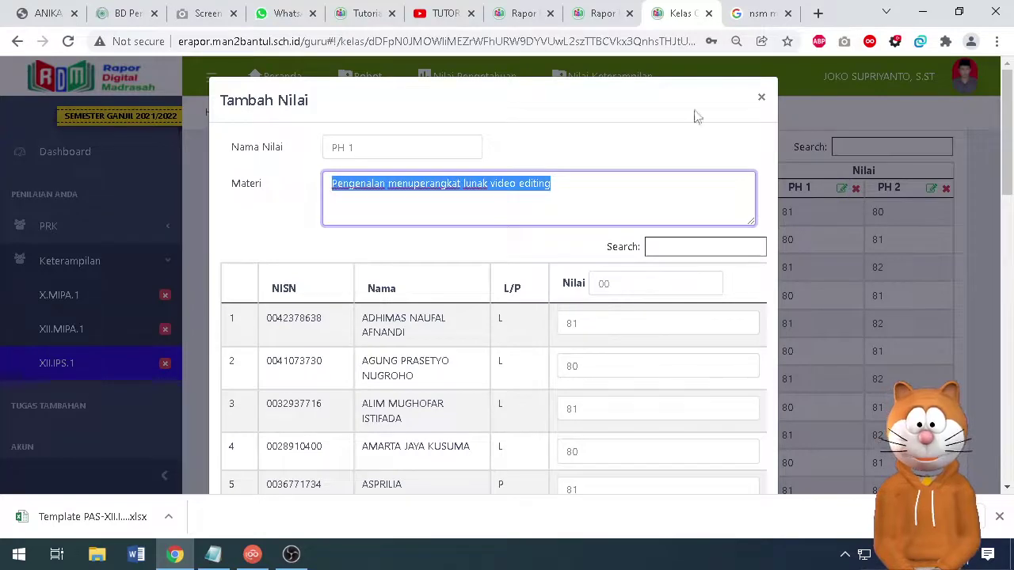
{"action": "left_click", "coordinate": [762, 97]}
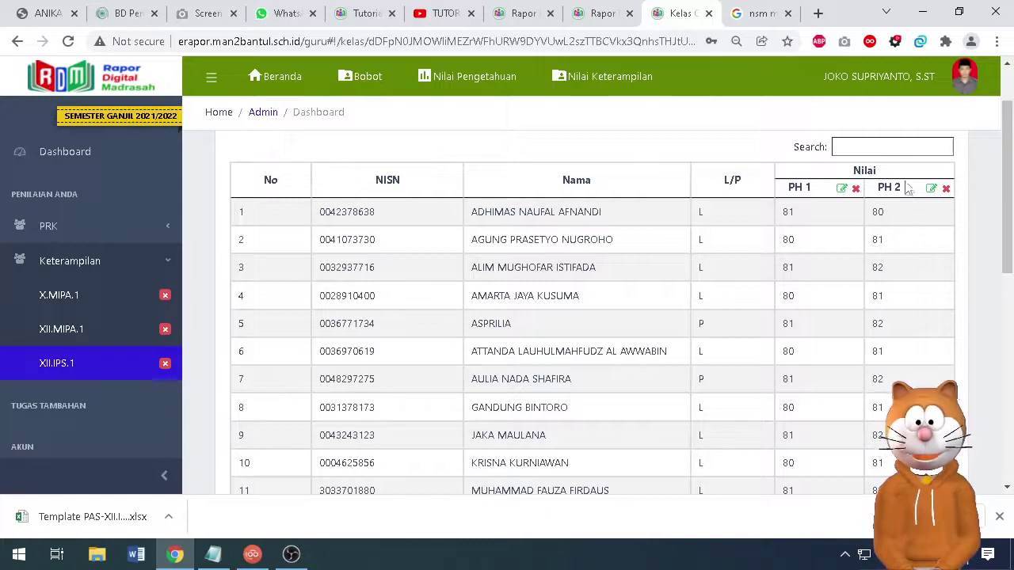
Check the Materi text of the PH 2 score in Nilai Harian and close its form without changes.
{"action": "double_click", "coordinate": [877, 240]}
{"action": "left_click", "coordinate": [931, 188]}
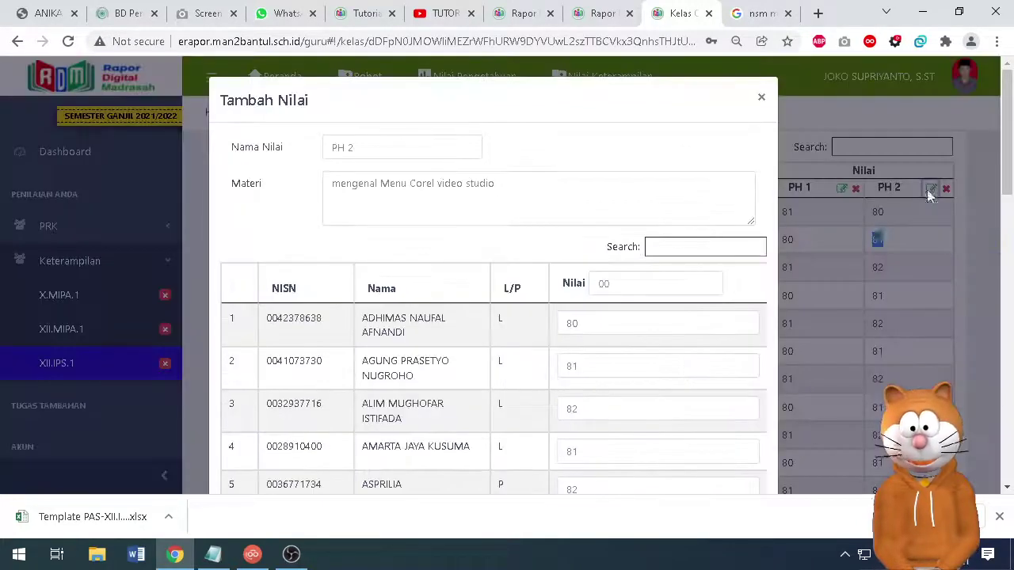
{"action": "left_click_drag", "start_coordinate": [533, 185], "coordinate": [272, 198]}
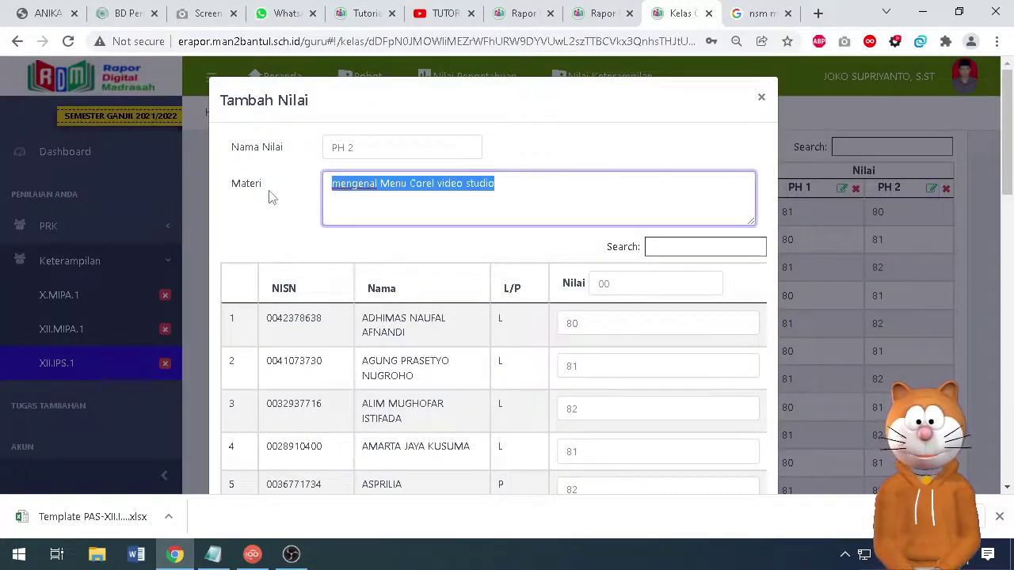
{"action": "left_click", "coordinate": [763, 98]}
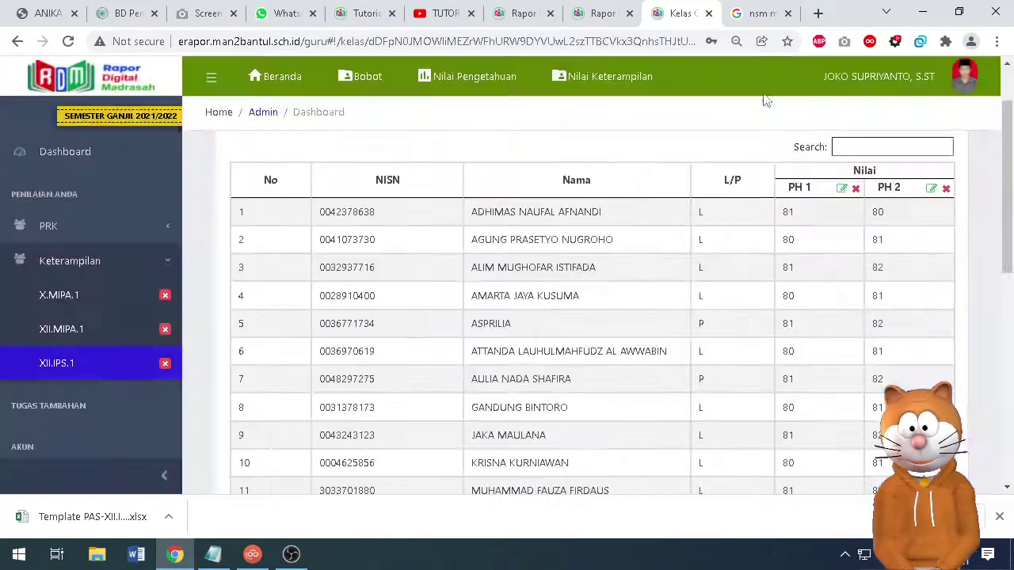
Return to Nilai Pengetahuan and compare the first two students' Deskripsi texts with the PH 1 and PH 2 Materi.
{"action": "left_click", "coordinate": [428, 76]}
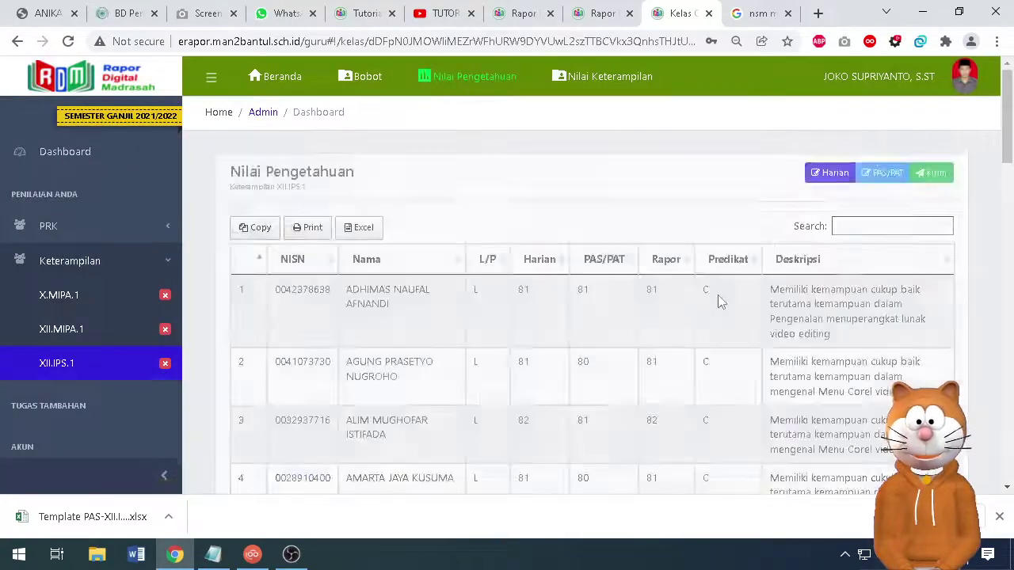
{"action": "scroll", "coordinate": [721, 297], "scroll_direction": "down", "scroll_amount": 1}
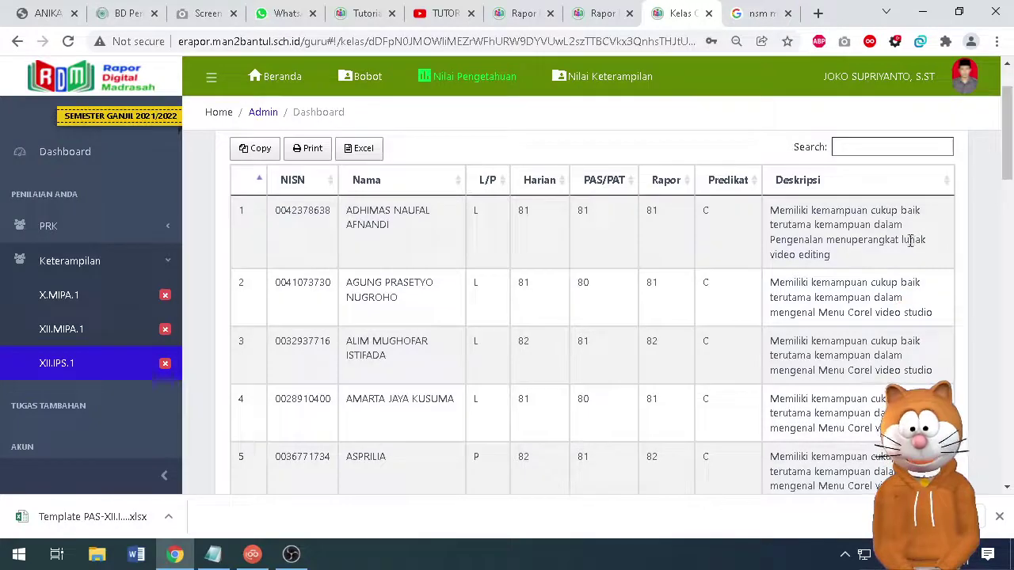
{"action": "left_click_drag", "start_coordinate": [840, 261], "coordinate": [809, 270]}
{"action": "left_click", "coordinate": [851, 316]}
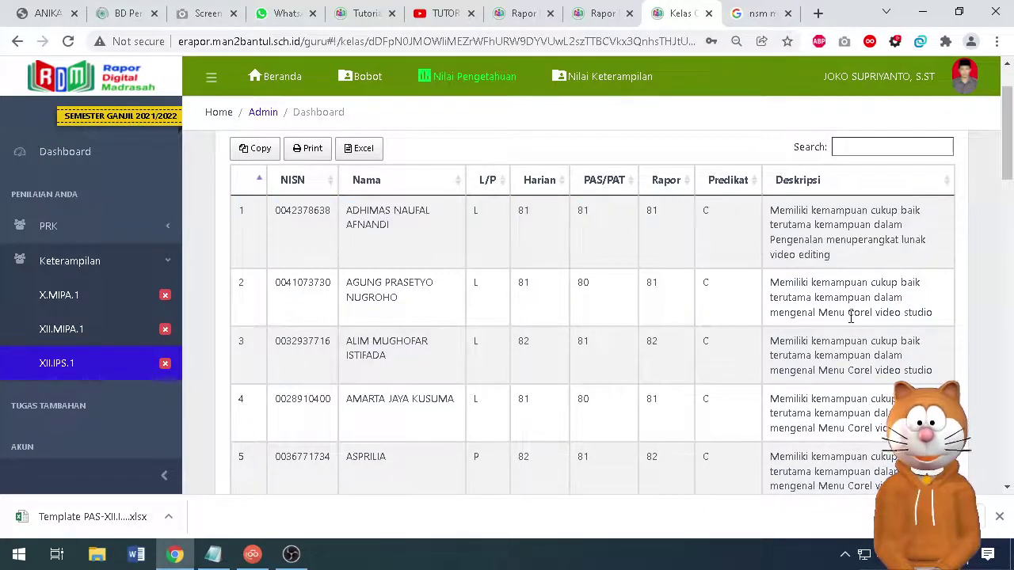
{"action": "left_click_drag", "start_coordinate": [949, 320], "coordinate": [745, 298]}
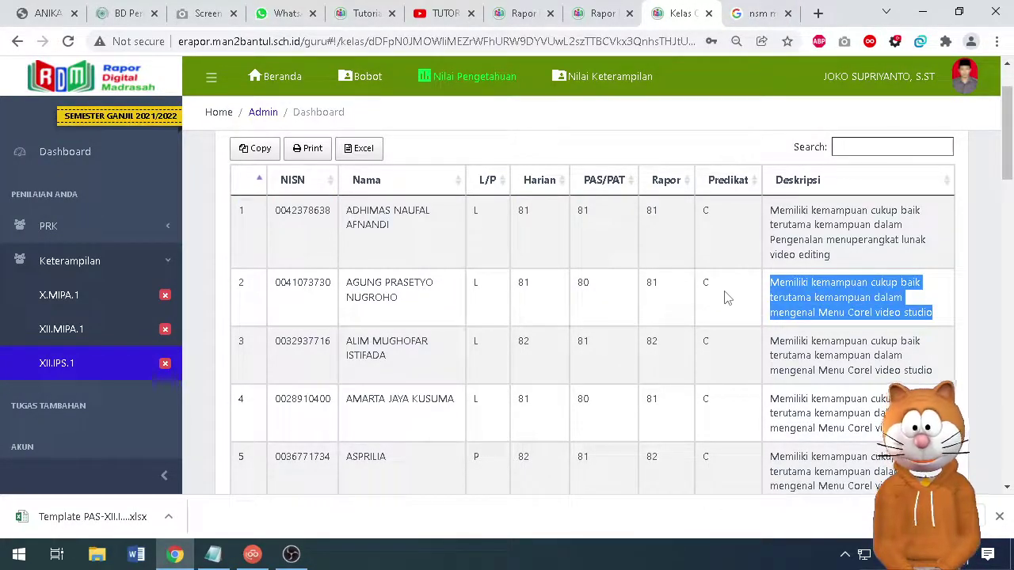
{"action": "scroll", "coordinate": [728, 298], "scroll_direction": "up", "scroll_amount": 1}
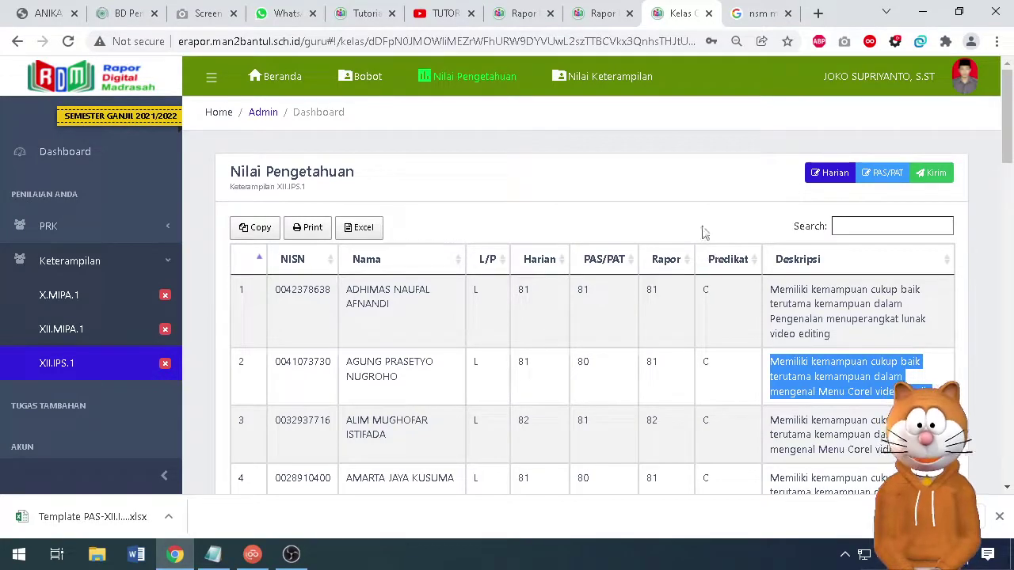
Open the Portofolio scores of Nilai Keterampilan for class XII.IPS.1.
{"action": "left_click", "coordinate": [600, 82]}
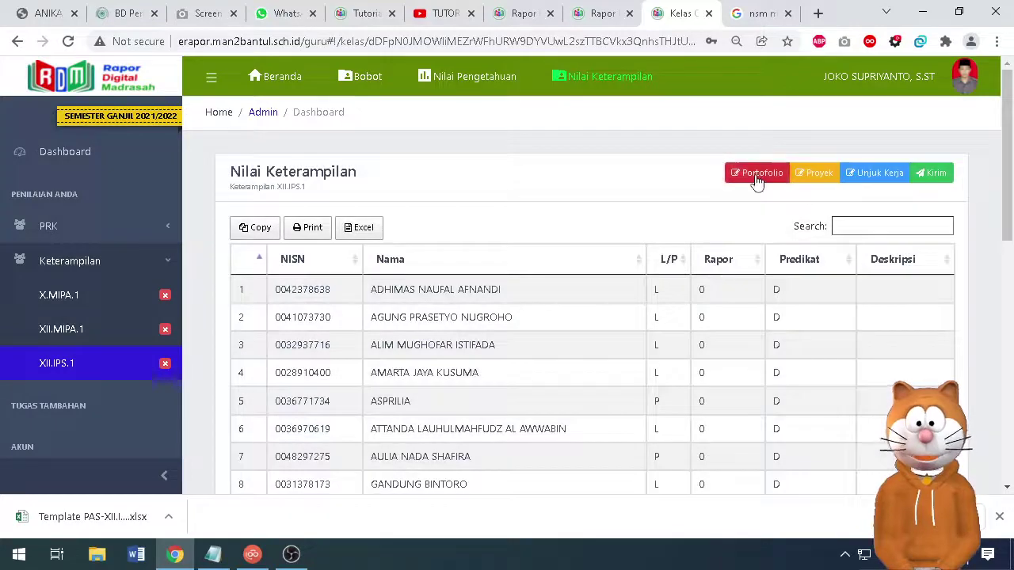
{"action": "left_click", "coordinate": [757, 176]}
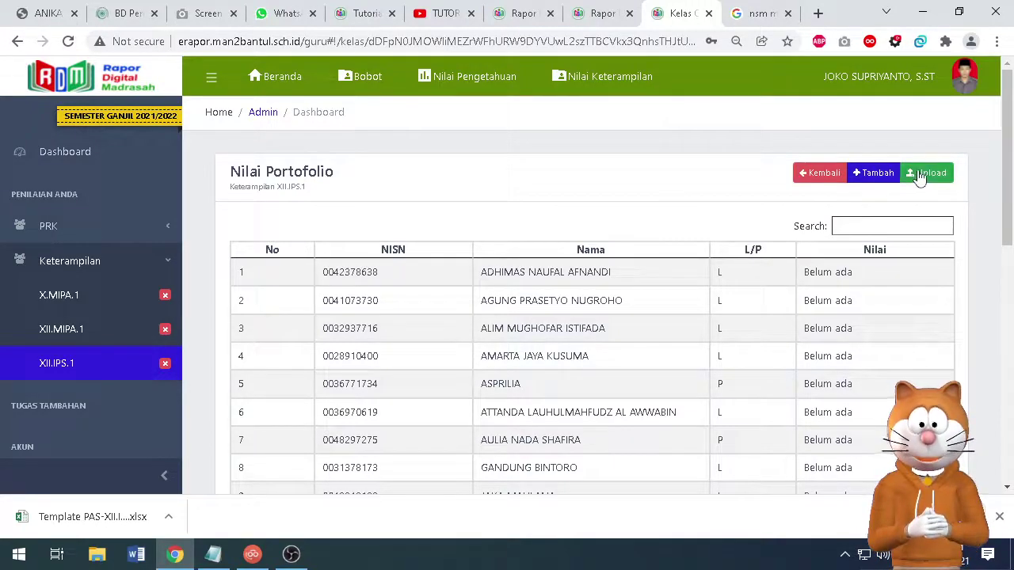
Examine the form for adding Portofolio scores manually and close it without entering anything.
{"action": "left_click", "coordinate": [874, 172]}
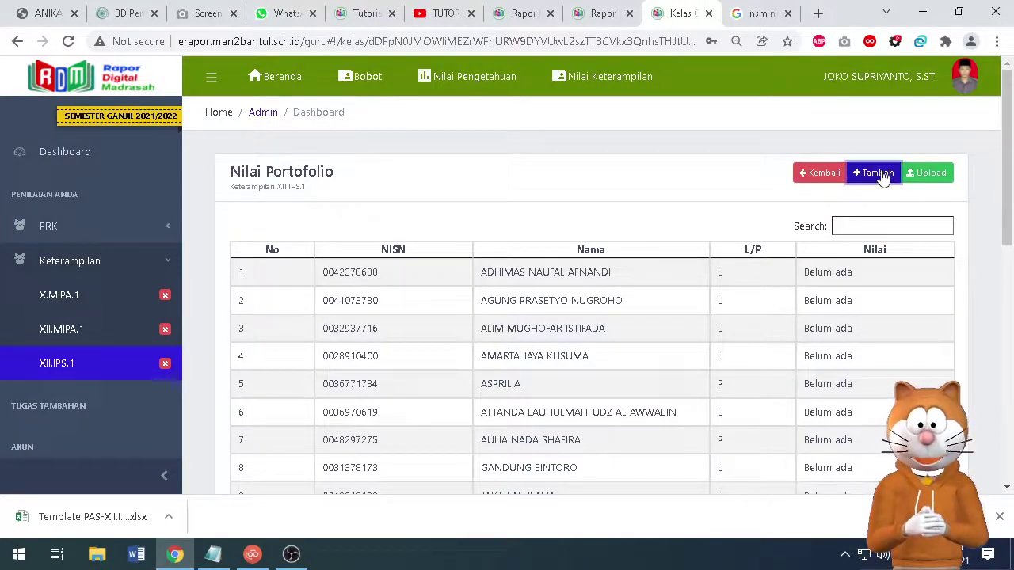
{"action": "scroll", "coordinate": [647, 306], "scroll_direction": "down", "scroll_amount": 3}
{"action": "scroll", "coordinate": [544, 265], "scroll_direction": "up", "scroll_amount": 3}
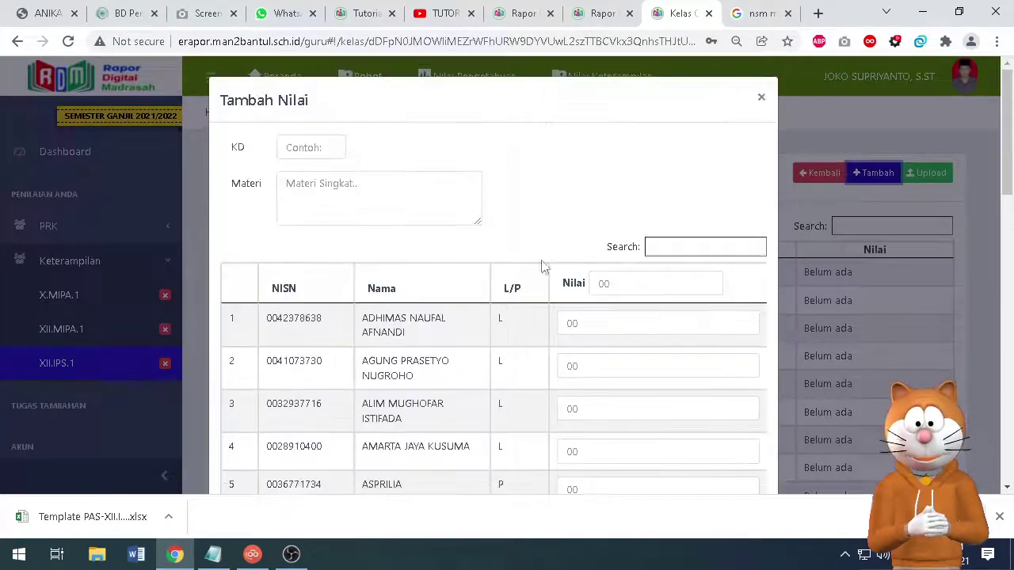
{"action": "left_click", "coordinate": [344, 199]}
{"action": "left_click", "coordinate": [763, 99]}
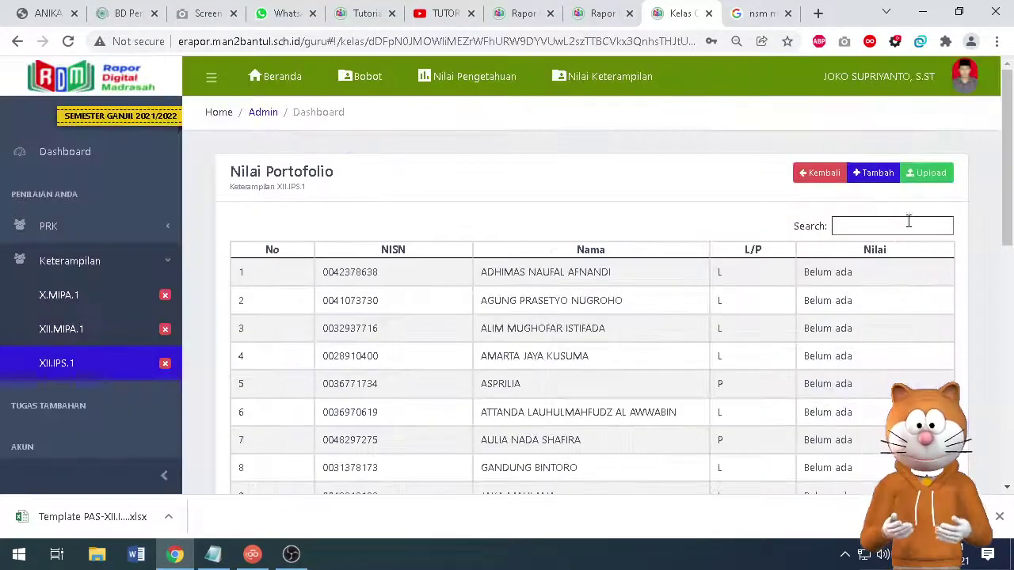
Download the Portofolio Excel template as "Template Nilai Portofolio-XII.IPS.1-Keterampilan (1).xlsx" into the AUDIO DUSTRIBUSI folder.
{"action": "left_click", "coordinate": [928, 174]}
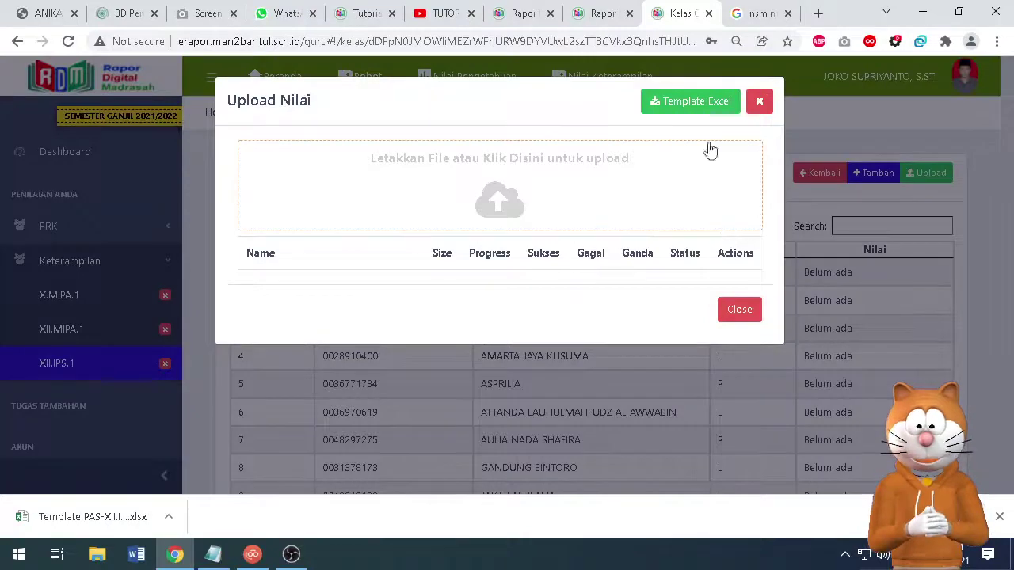
{"action": "left_click", "coordinate": [694, 102]}
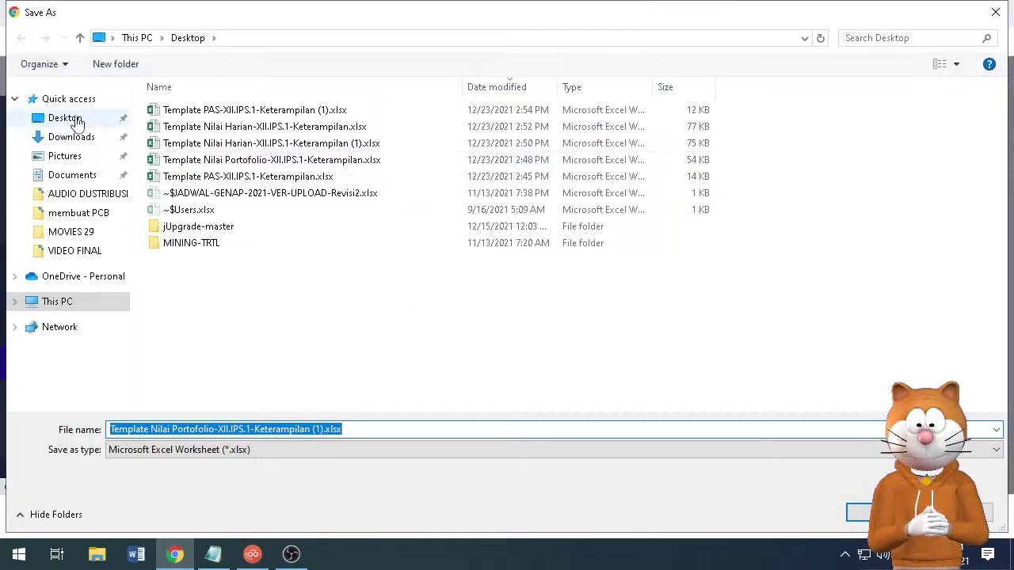
{"action": "left_click", "coordinate": [74, 121]}
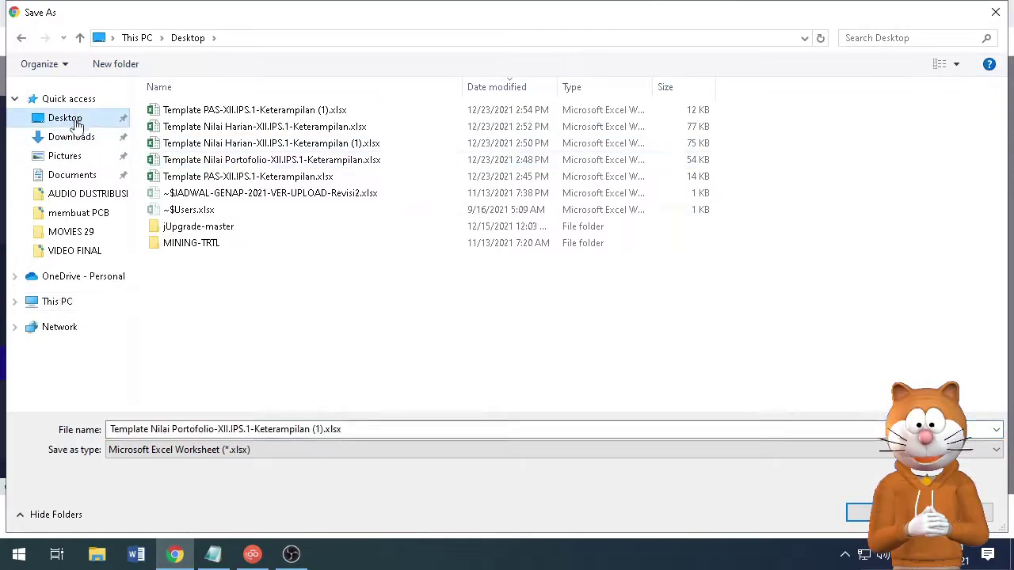
{"action": "left_click", "coordinate": [83, 194]}
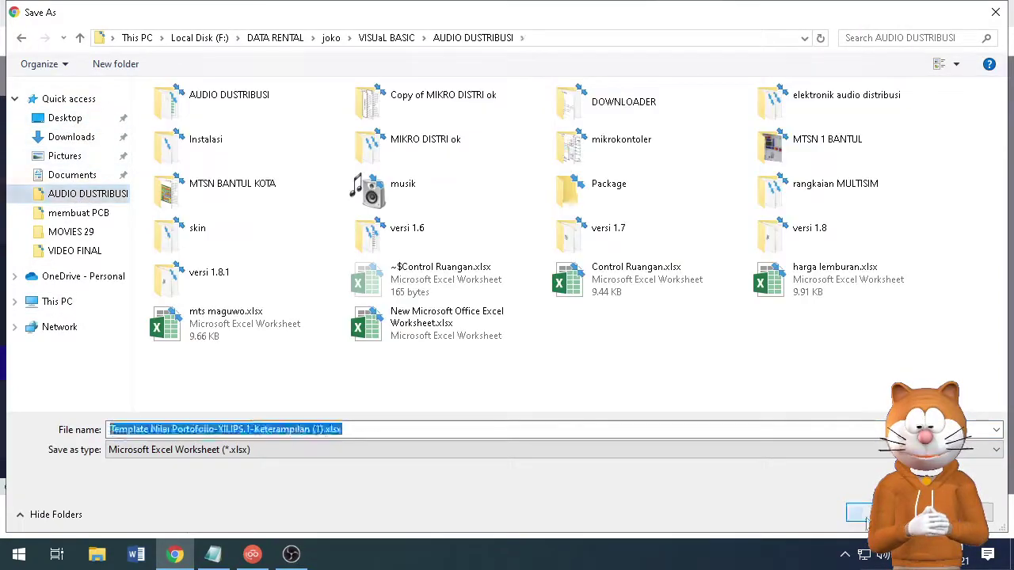
{"action": "key", "text": "Return"}
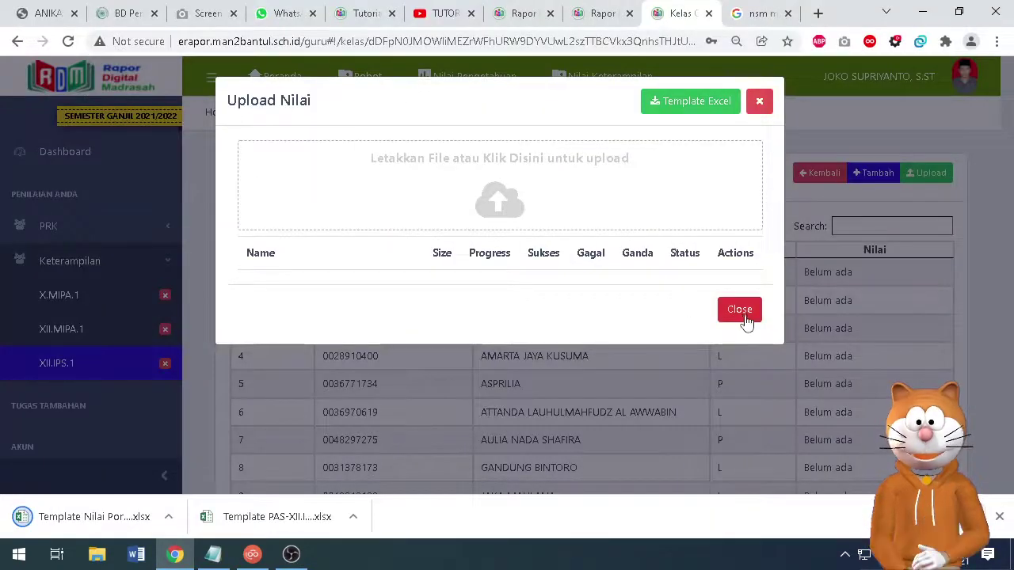
Open "Template Nilai Portofolio-XII.IPS.1-Keterampilan.xlsx" from the desktop in Excel and dismiss the Office activation notice.
{"action": "left_click", "coordinate": [924, 11]}
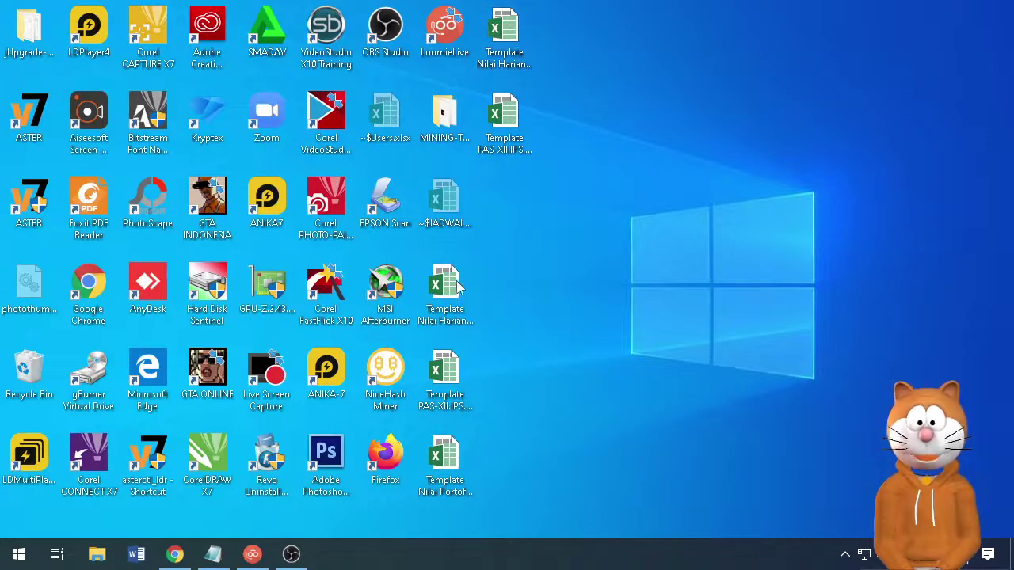
{"action": "left_click", "coordinate": [460, 453]}
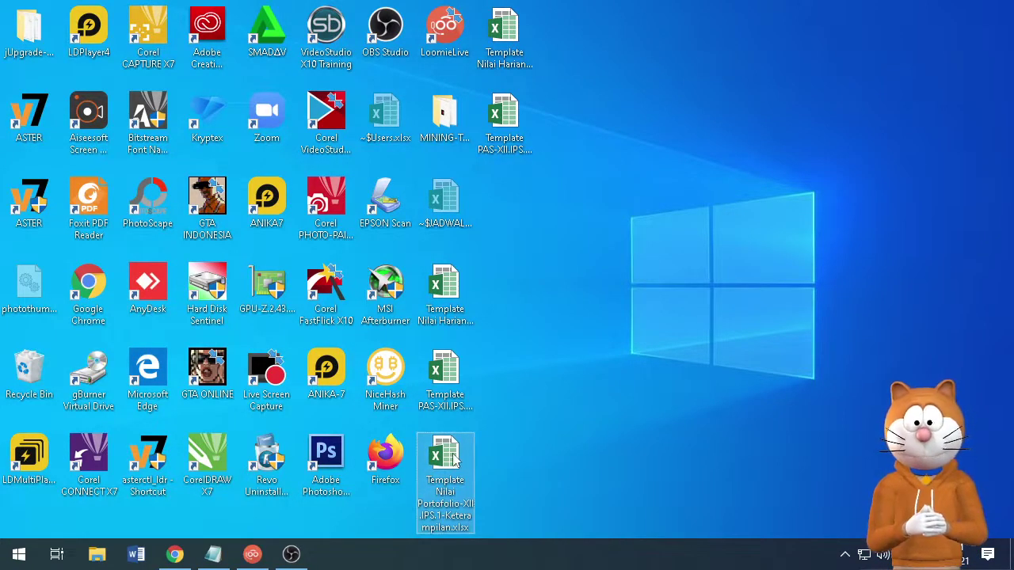
{"action": "double_click", "coordinate": [445, 459]}
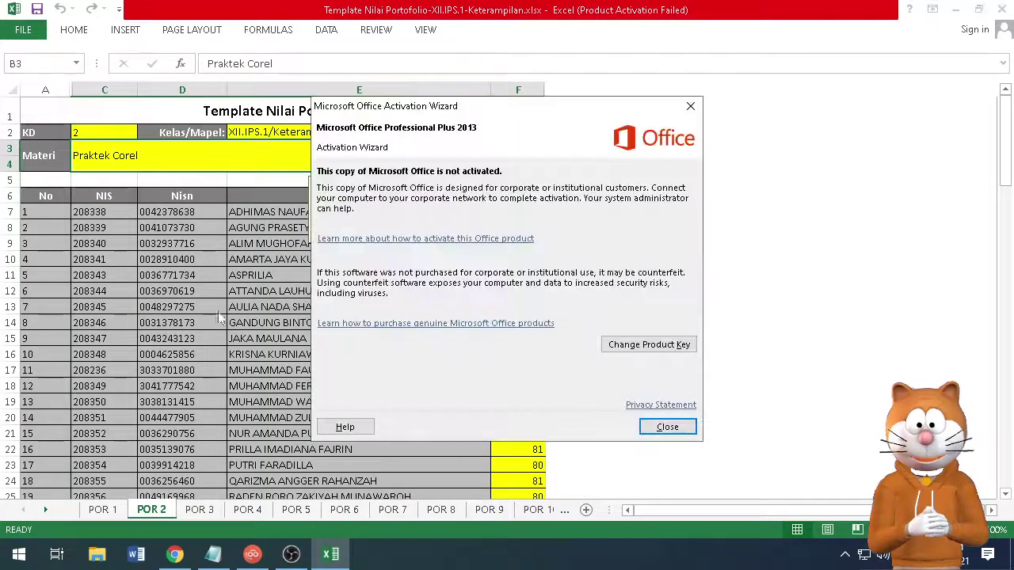
{"action": "left_click", "coordinate": [667, 427]}
Look at the first and last Portofolio sheets, POR 1 and POR 10, and return to POR 1.
{"action": "left_click", "coordinate": [103, 509]}
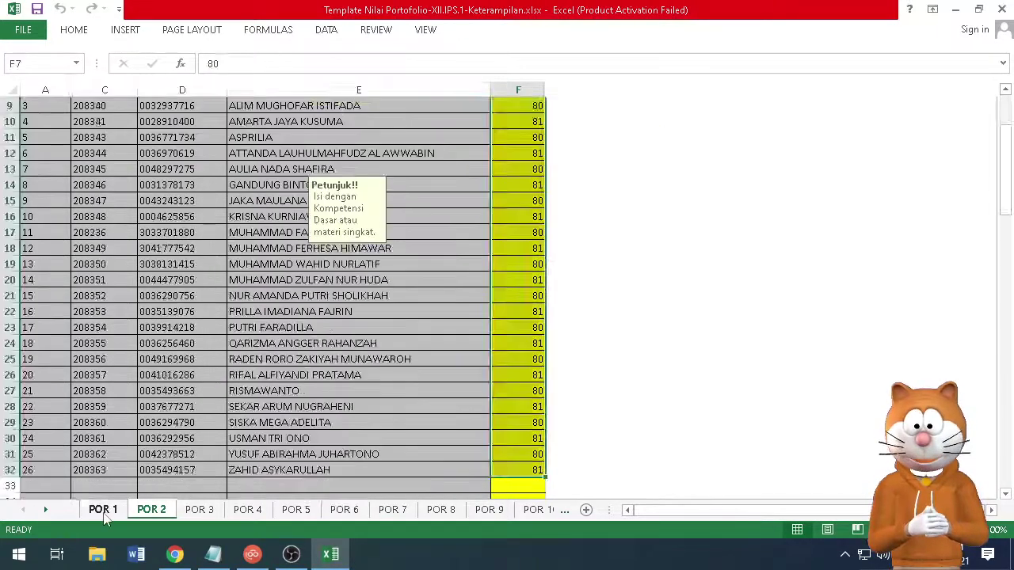
{"action": "double_click", "coordinate": [621, 509]}
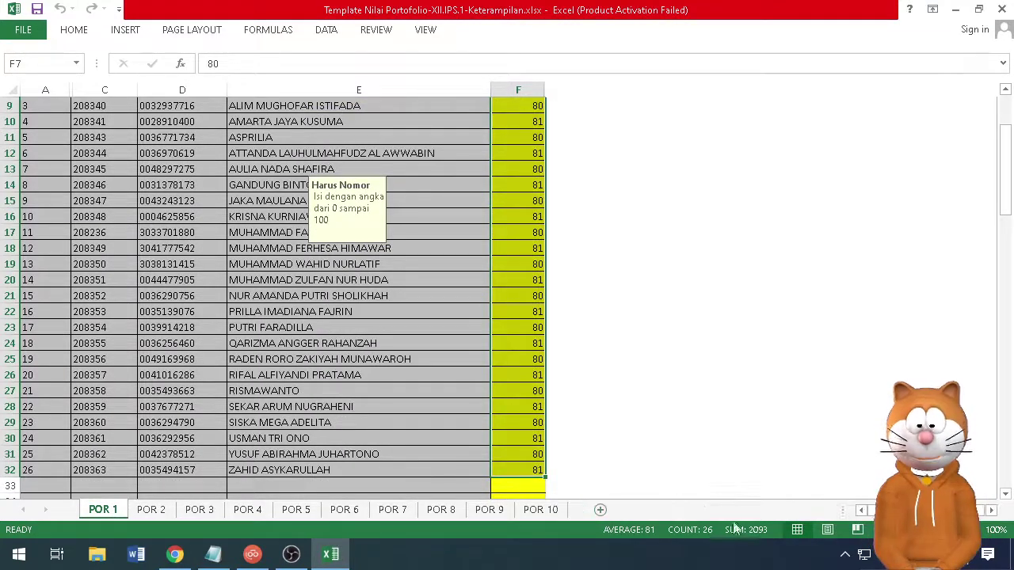
{"action": "left_click", "coordinate": [550, 511]}
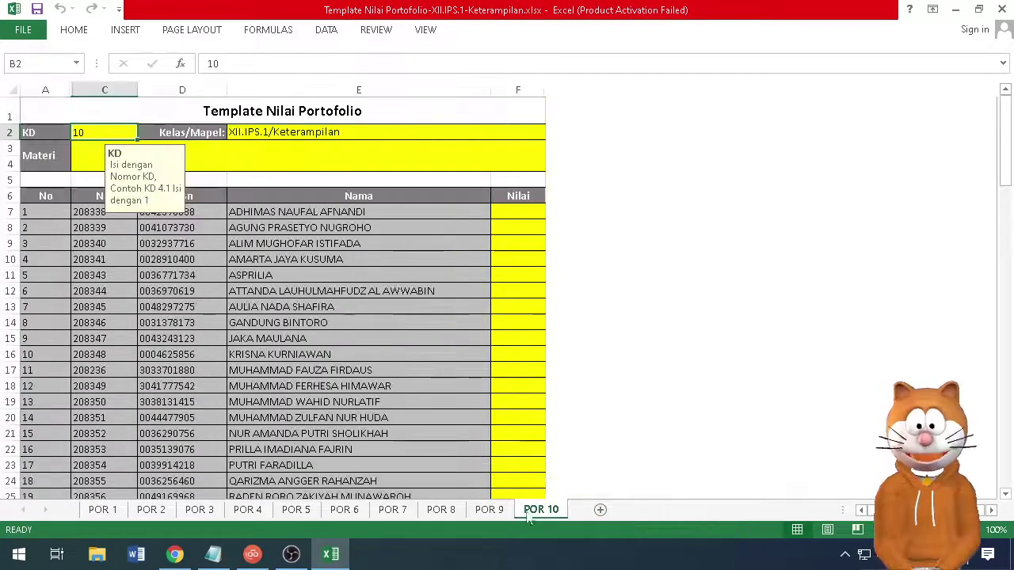
{"action": "left_click", "coordinate": [103, 511]}
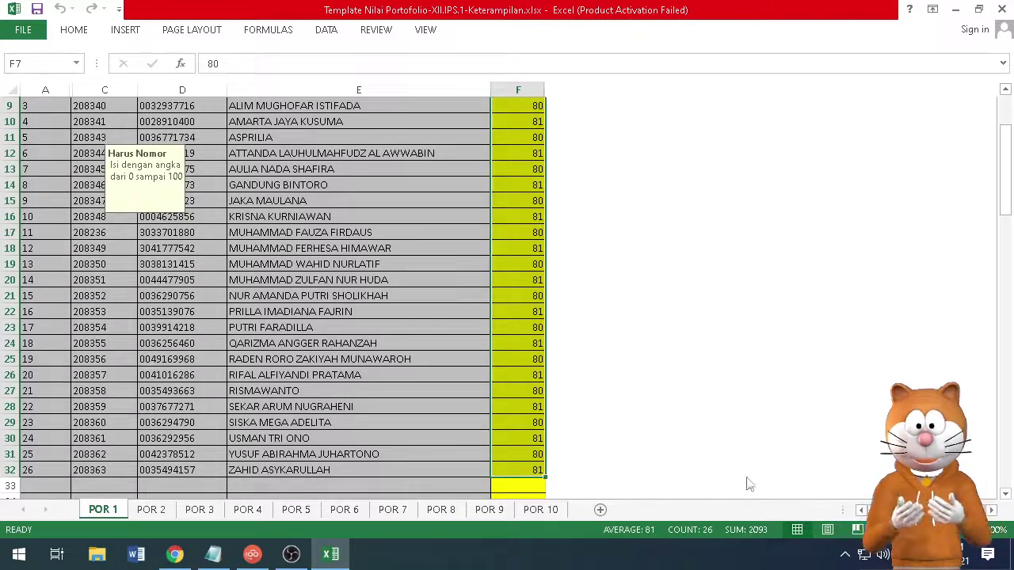
Check the KD number on sheets POR 1 through POR 4.
{"action": "scroll", "coordinate": [187, 405], "scroll_direction": "up", "scroll_amount": 3}
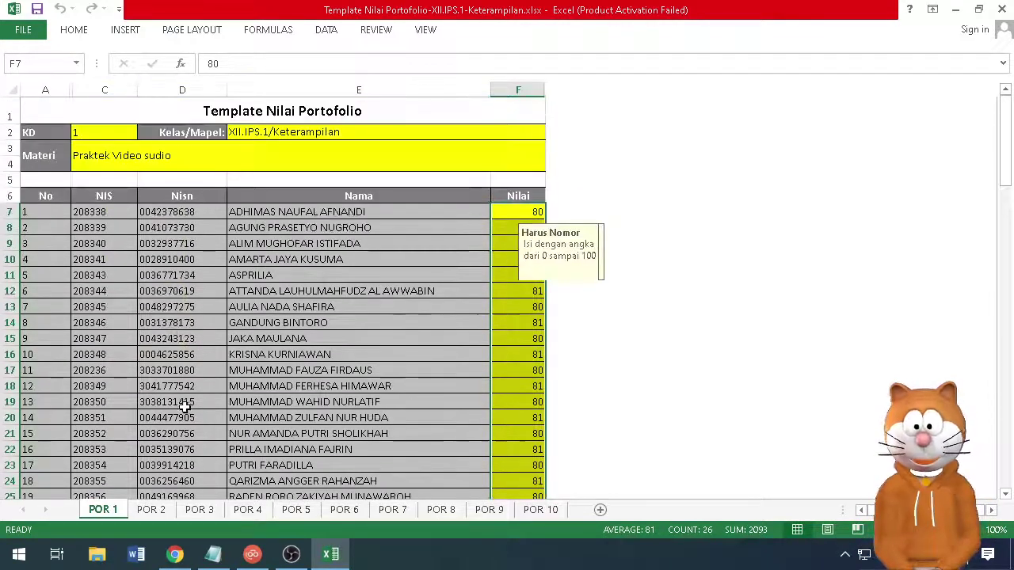
{"action": "left_click", "coordinate": [107, 132]}
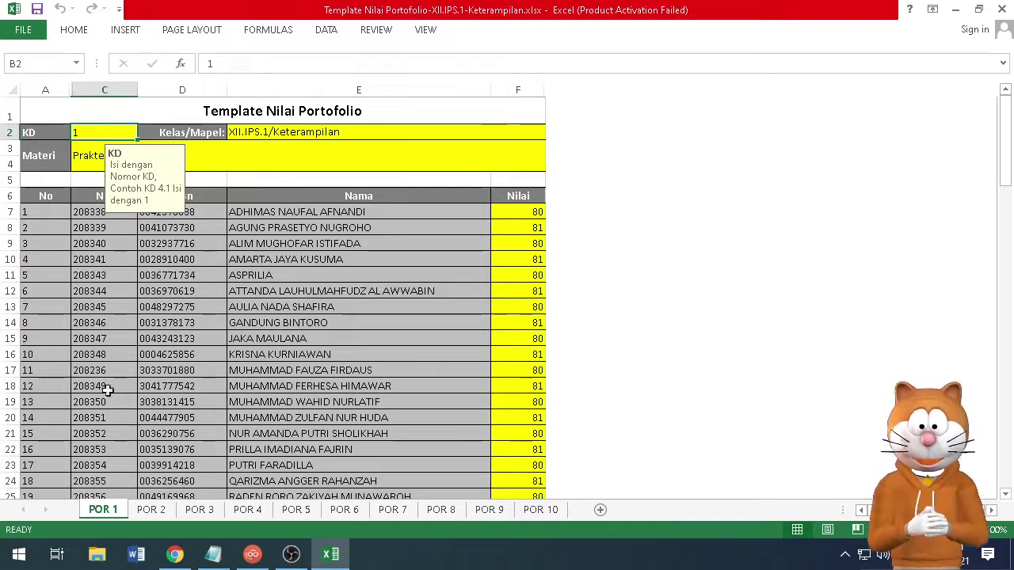
{"action": "left_click", "coordinate": [152, 509]}
{"action": "left_click", "coordinate": [207, 511]}
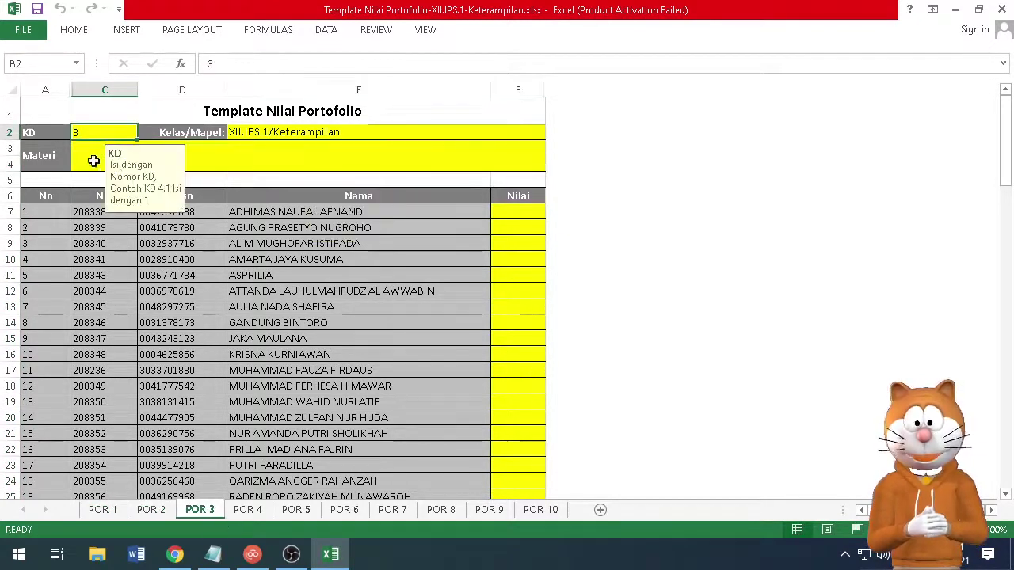
{"action": "left_click", "coordinate": [247, 509]}
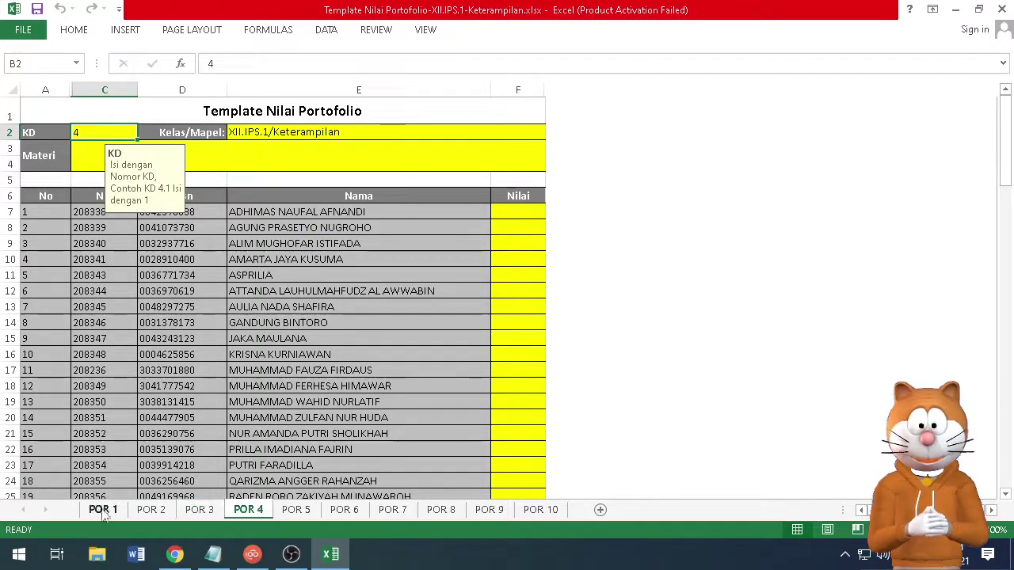
On sheet POR 1, replace the word "Praktek" in the Materi text with "Siswa memparakte".
{"action": "left_click", "coordinate": [101, 511]}
{"action": "left_click", "coordinate": [99, 163]}
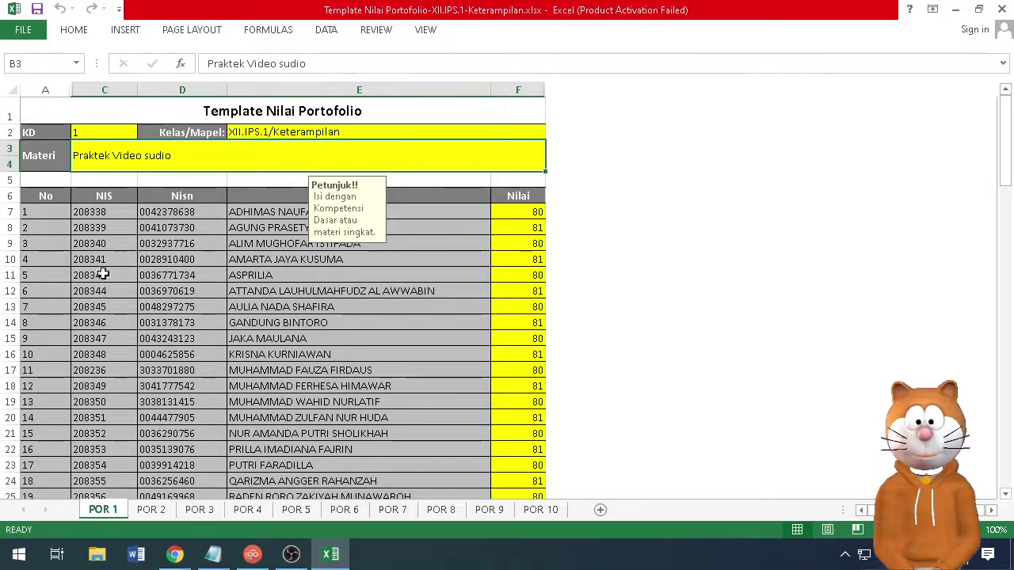
{"action": "double_click", "coordinate": [84, 157]}
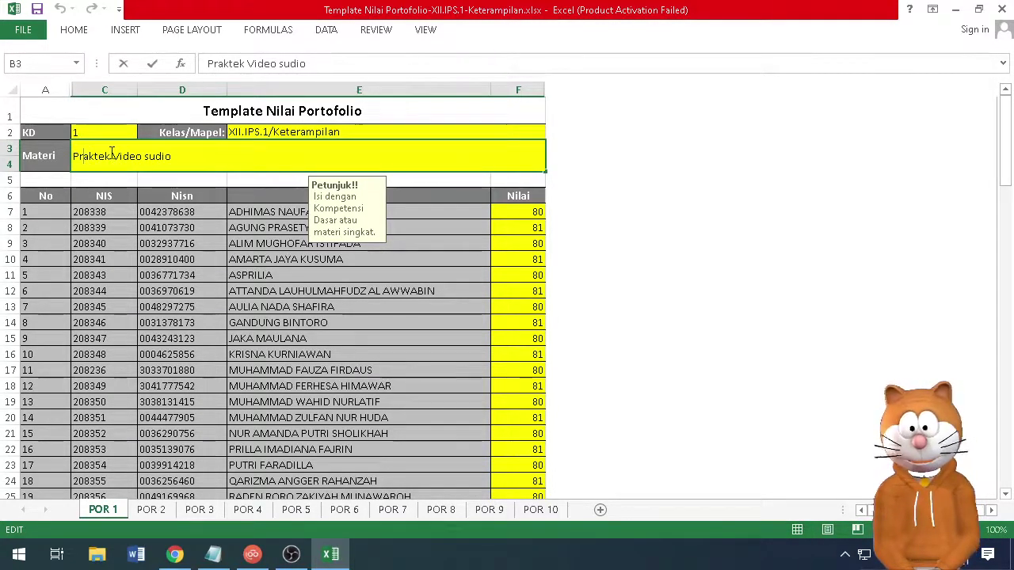
{"action": "left_click_drag", "start_coordinate": [110, 153], "coordinate": [73, 157]}
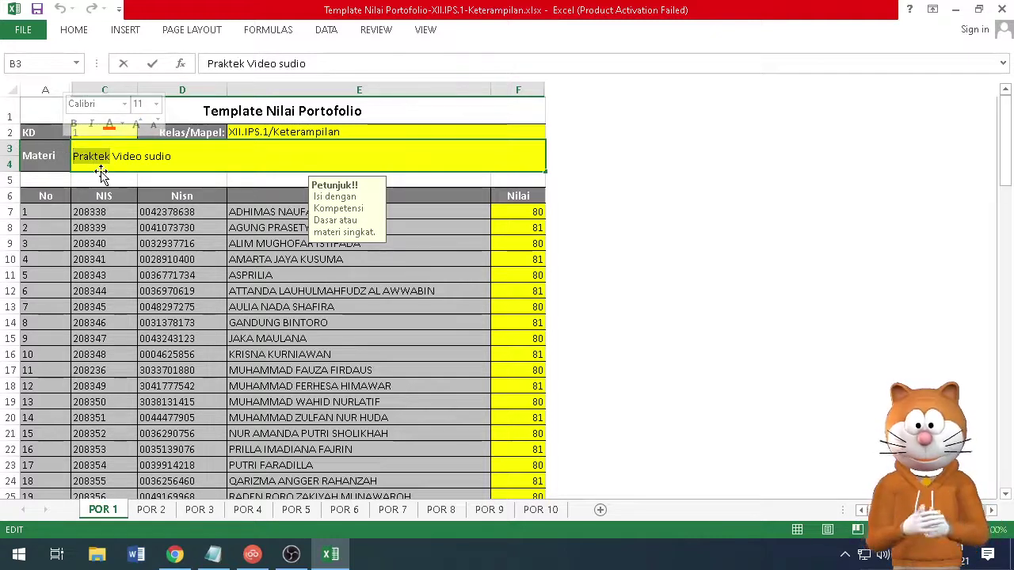
{"action": "type", "text": "Siswa "}
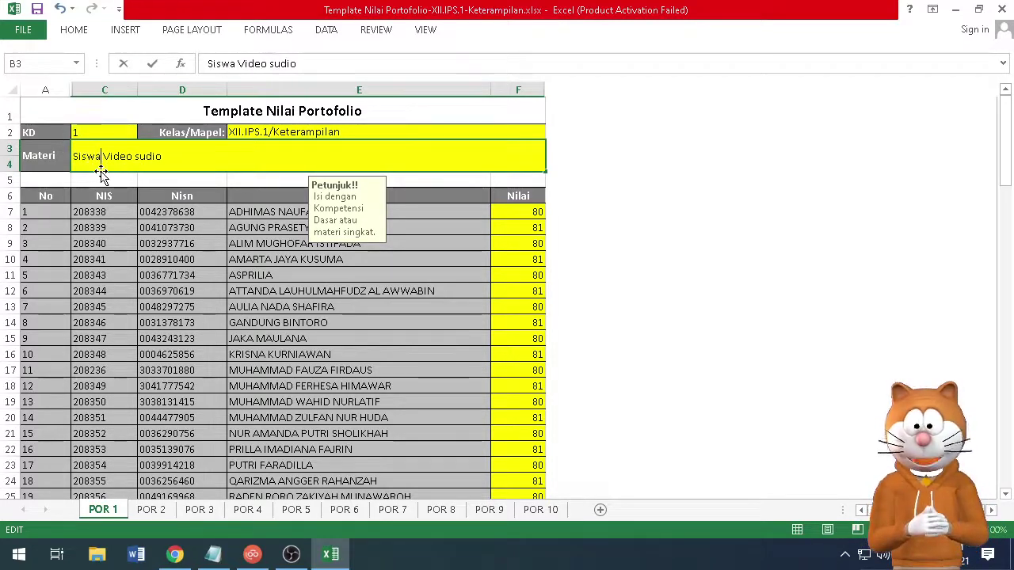
{"action": "type", "text": "ma"}
{"action": "key", "text": "BackSpace"}
{"action": "key", "text": "BackSpace"}
{"action": "key", "text": "BackSpace"}
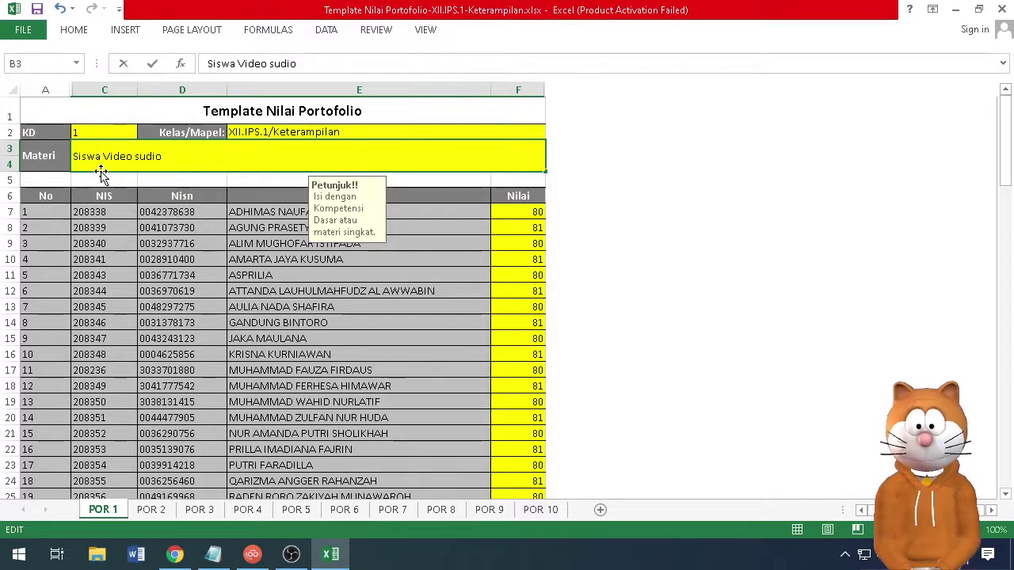
{"action": "type", "text": "memp"}
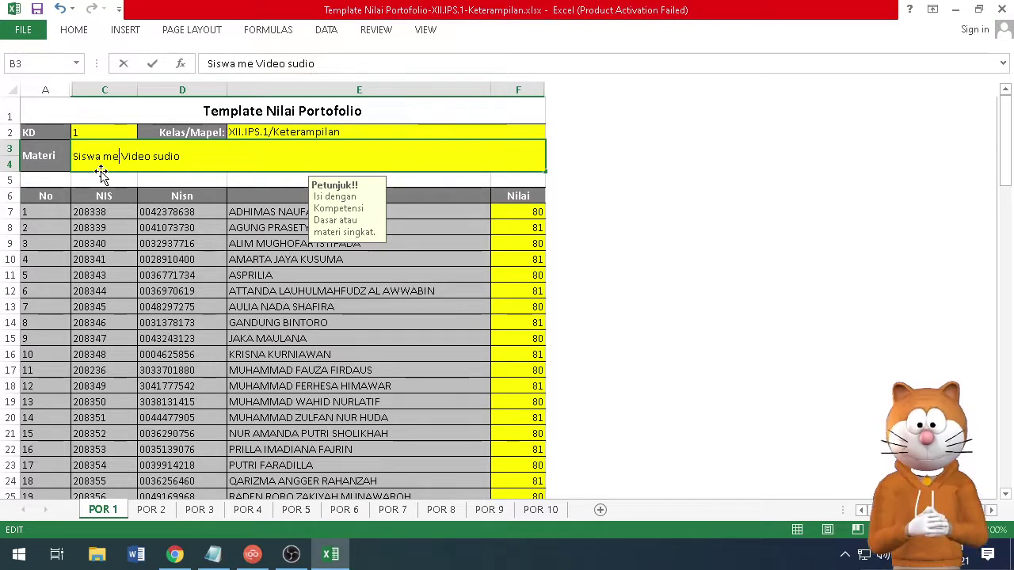
{"action": "type", "text": "arakt"}
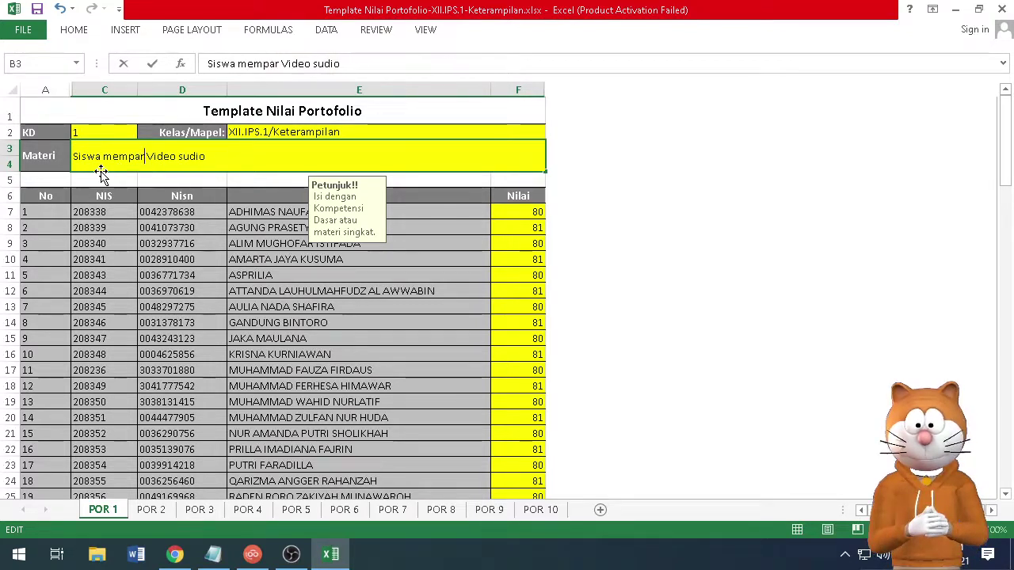
{"action": "type", "text": "e"}
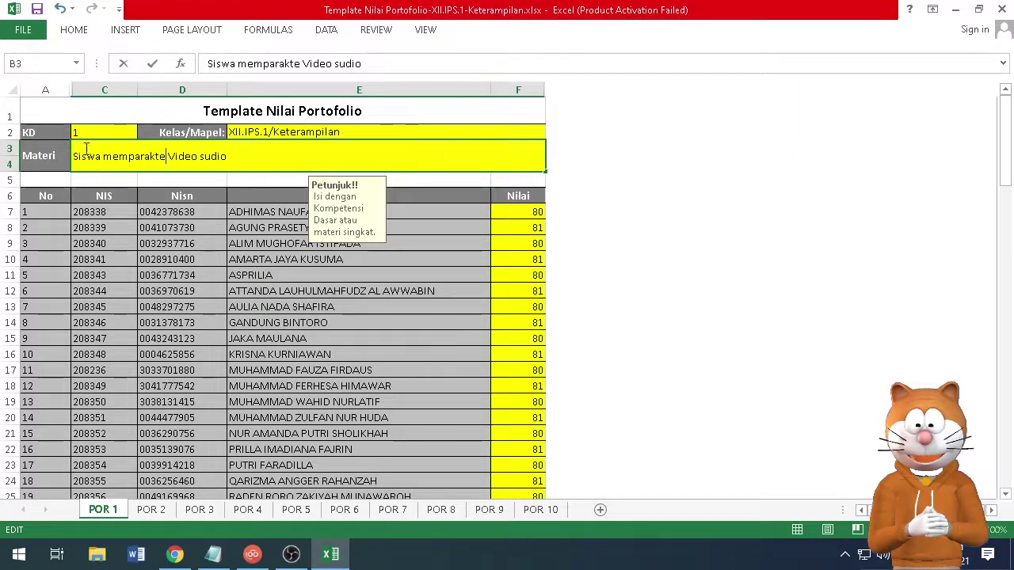
Remove "Siswa" from the POR 1 Materi and complete the text as "memparaktekan penggunaan Video sudio".
{"action": "double_click", "coordinate": [97, 156]}
{"action": "key", "text": "BackSpace"}
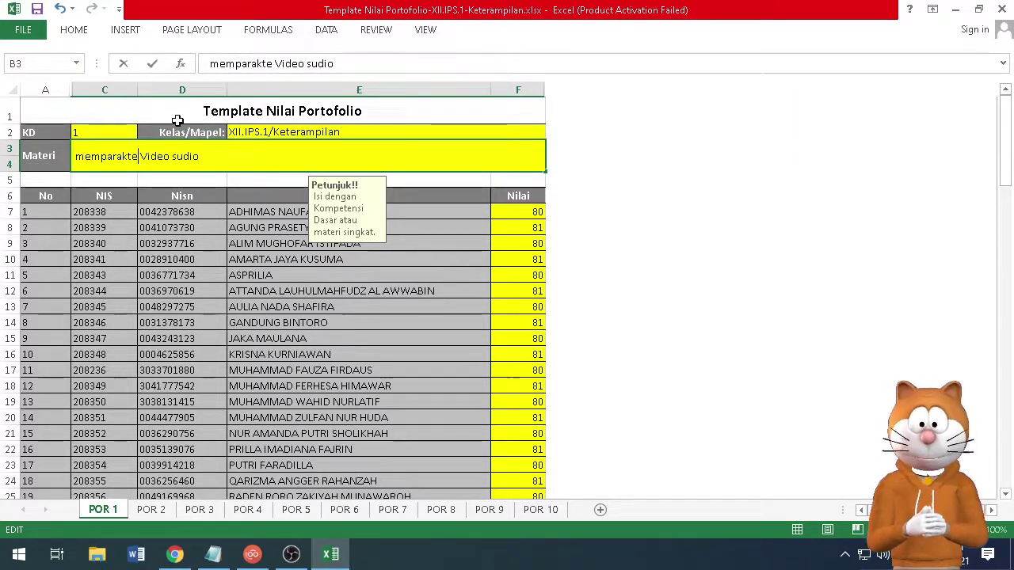
{"action": "type", "text": "kan p"}
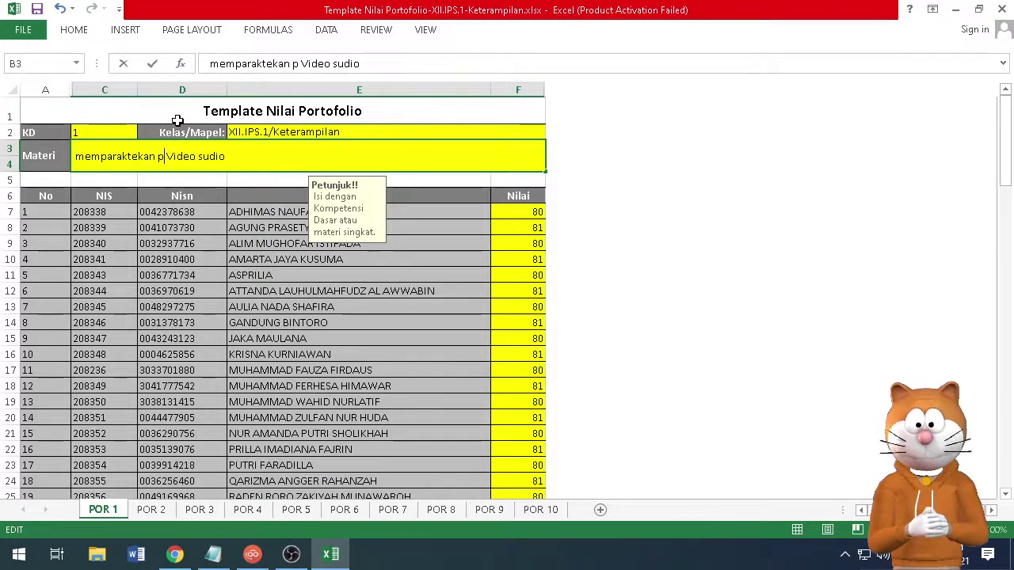
{"action": "type", "text": "enggunaa"}
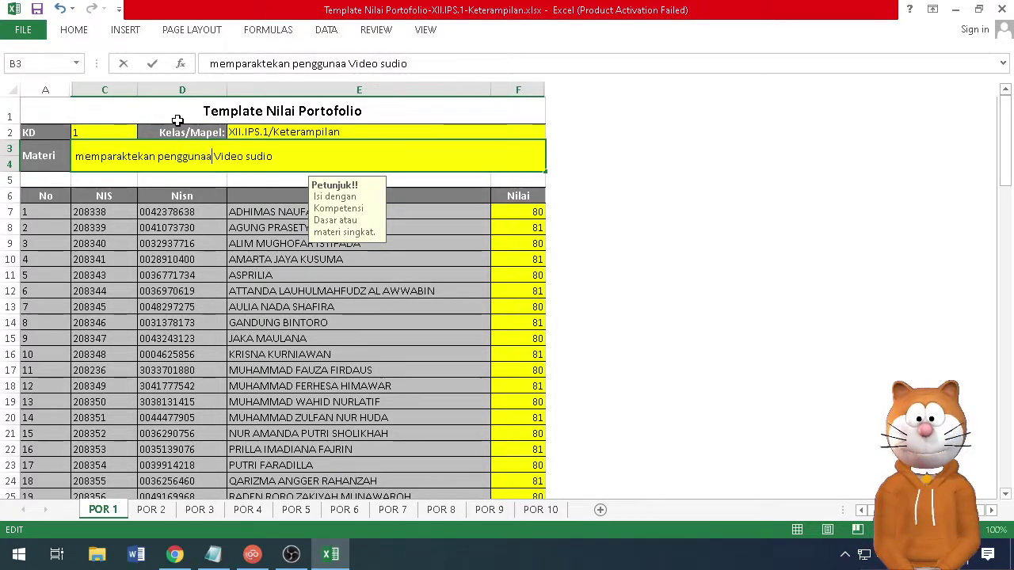
{"action": "type", "text": "n"}
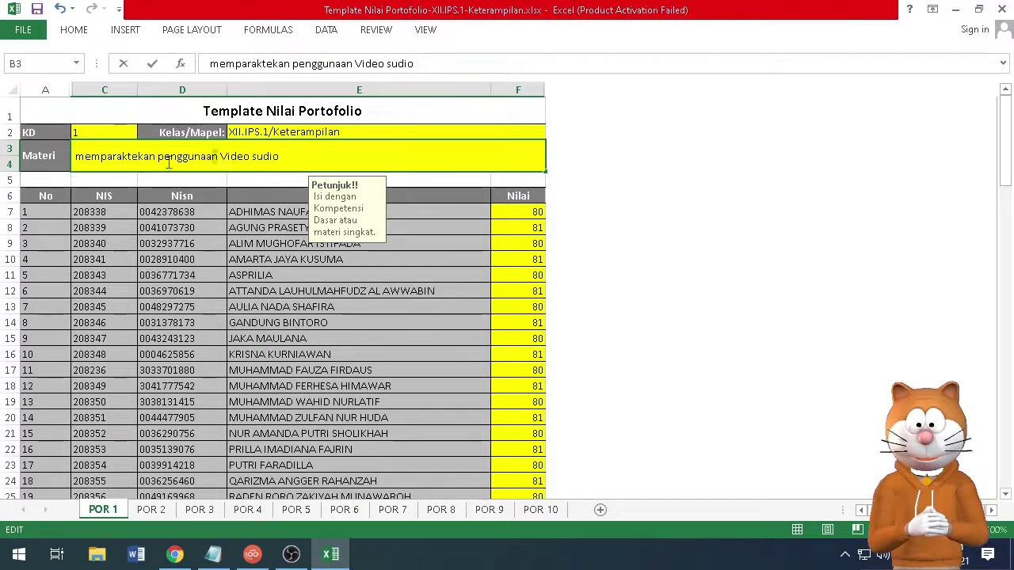
{"action": "left_click_drag", "start_coordinate": [219, 156], "coordinate": [279, 156]}
{"action": "left_click", "coordinate": [196, 156]}
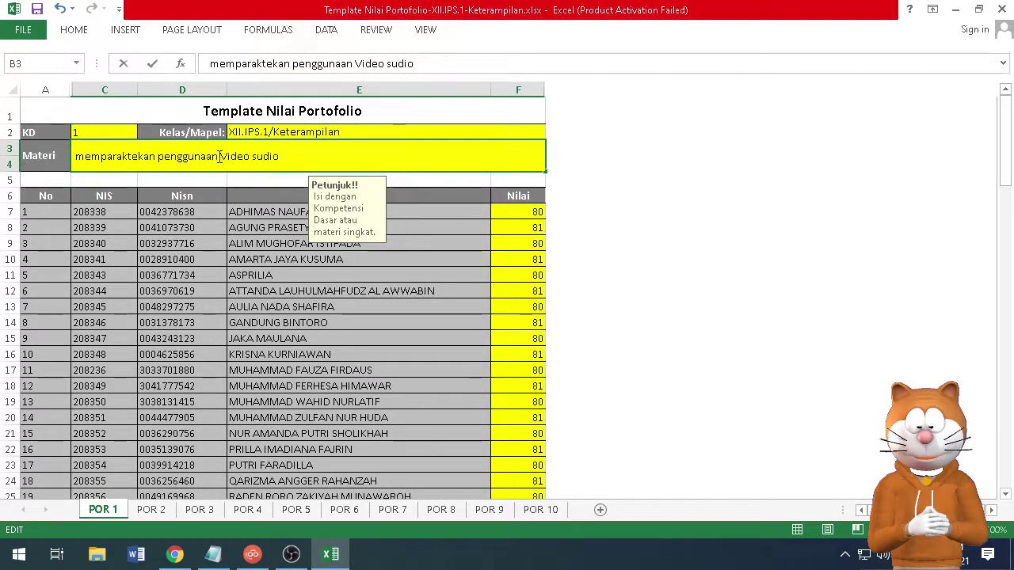
{"action": "left_click_drag", "start_coordinate": [218, 156], "coordinate": [73, 157]}
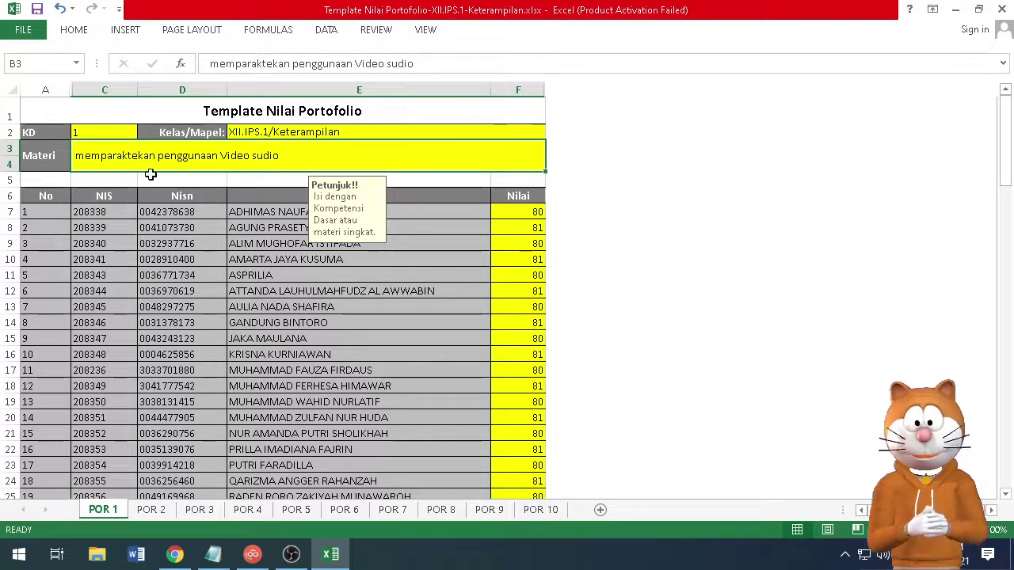
On sheet POR 2, replace the word "Praktek" in the Materi so it reads "memparaktekan penggunaan Corel".
{"action": "left_click", "coordinate": [151, 509]}
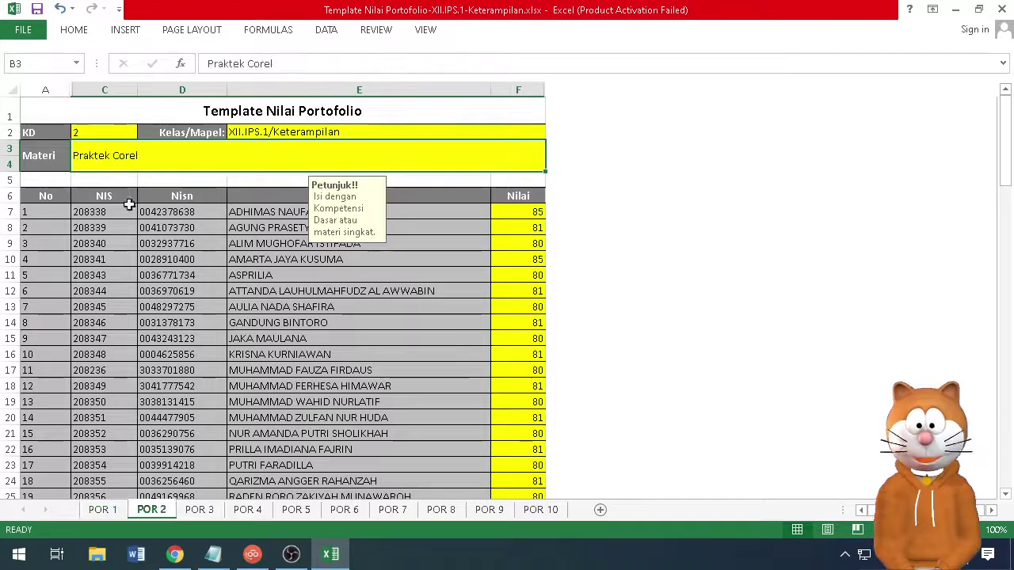
{"action": "double_click", "coordinate": [86, 158]}
{"action": "double_click", "coordinate": [97, 157]}
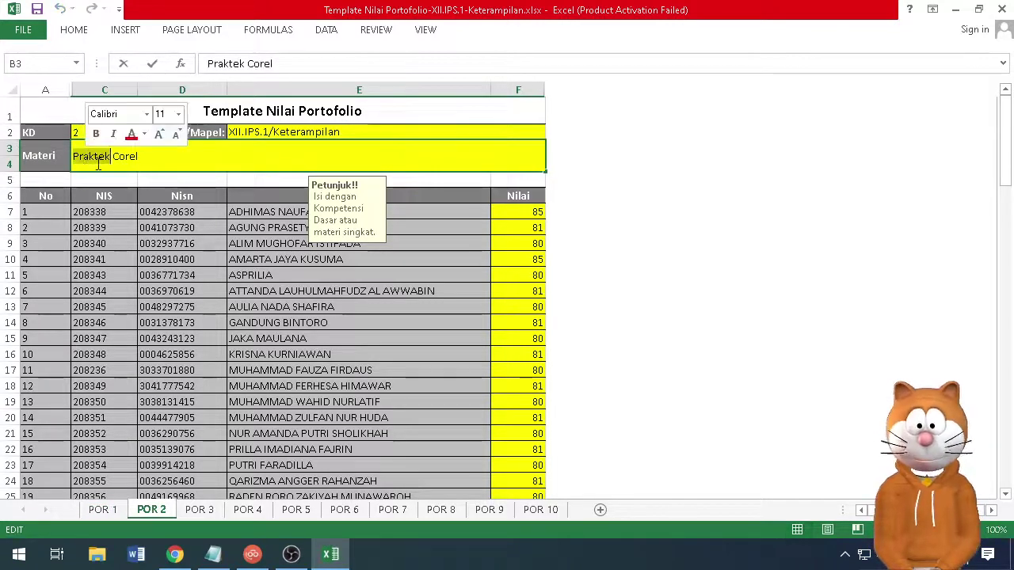
{"action": "type", "text": "memparaktekan penggunaan"}
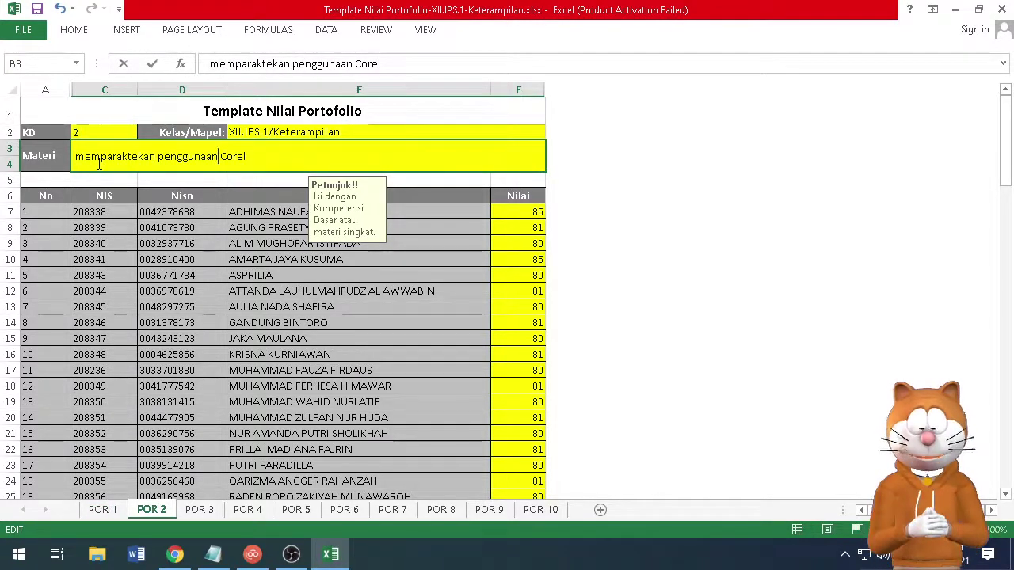
{"action": "key", "text": "Return"}
Compare the Materi text and the Nilai column on sheets POR 1 and POR 2.
{"action": "left_click", "coordinate": [103, 510]}
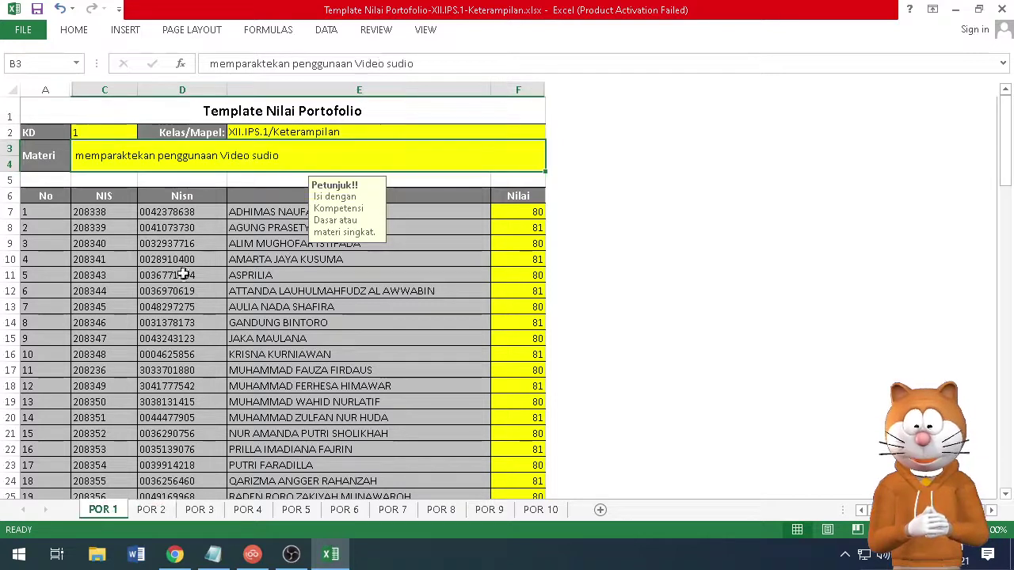
{"action": "left_click", "coordinate": [151, 510]}
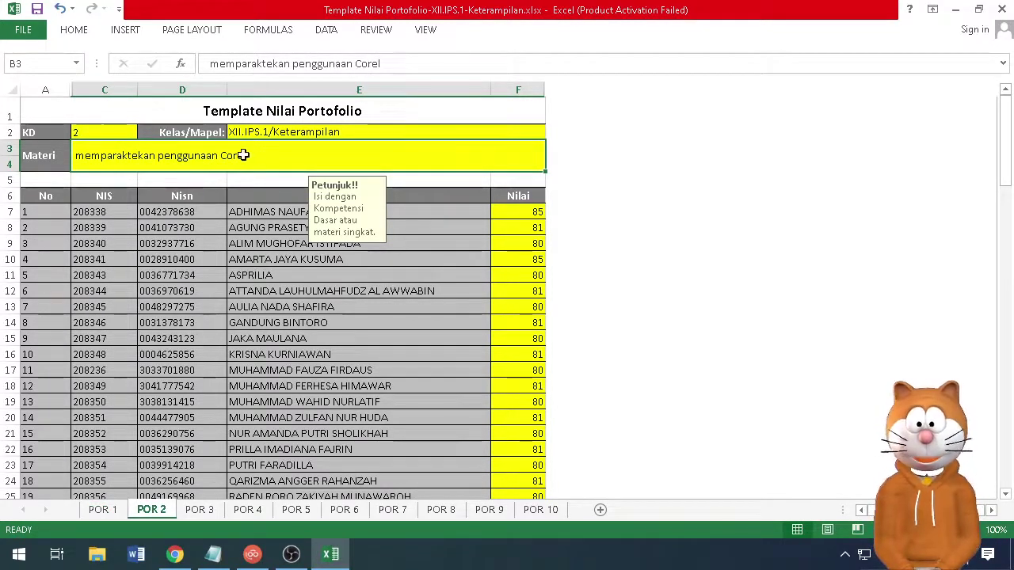
{"action": "left_click", "coordinate": [103, 509]}
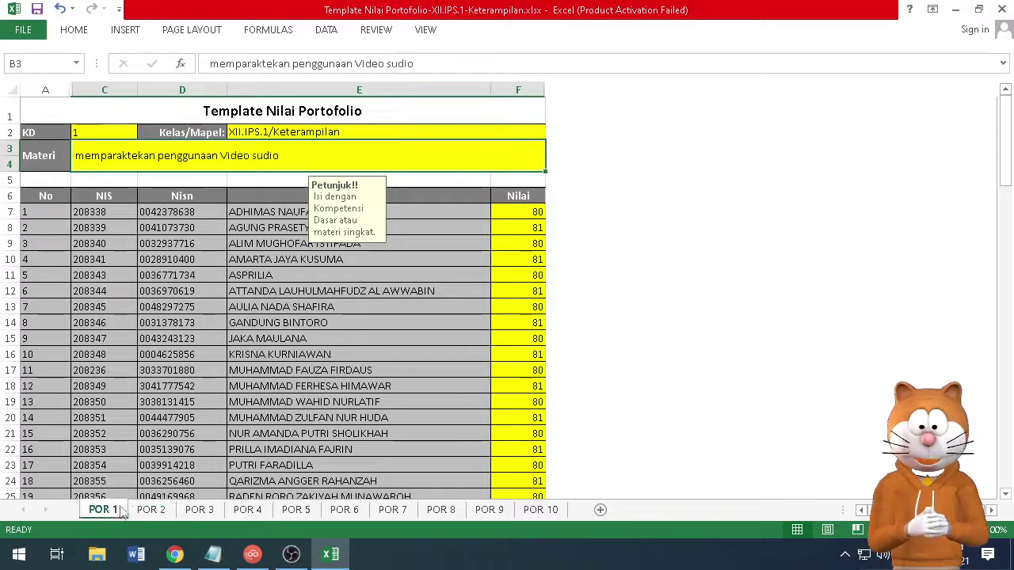
{"action": "left_click", "coordinate": [539, 212]}
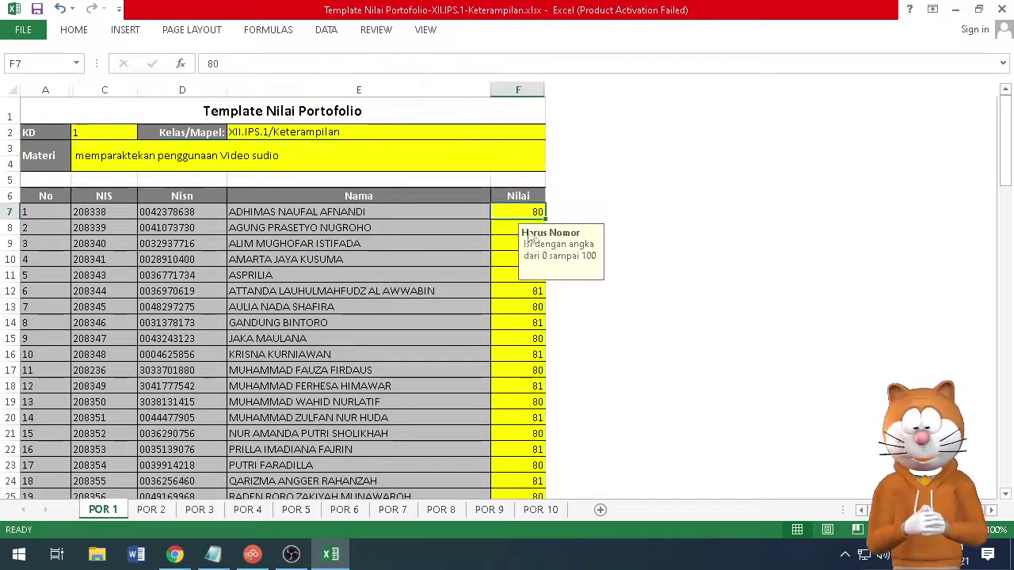
{"action": "left_click", "coordinate": [151, 510]}
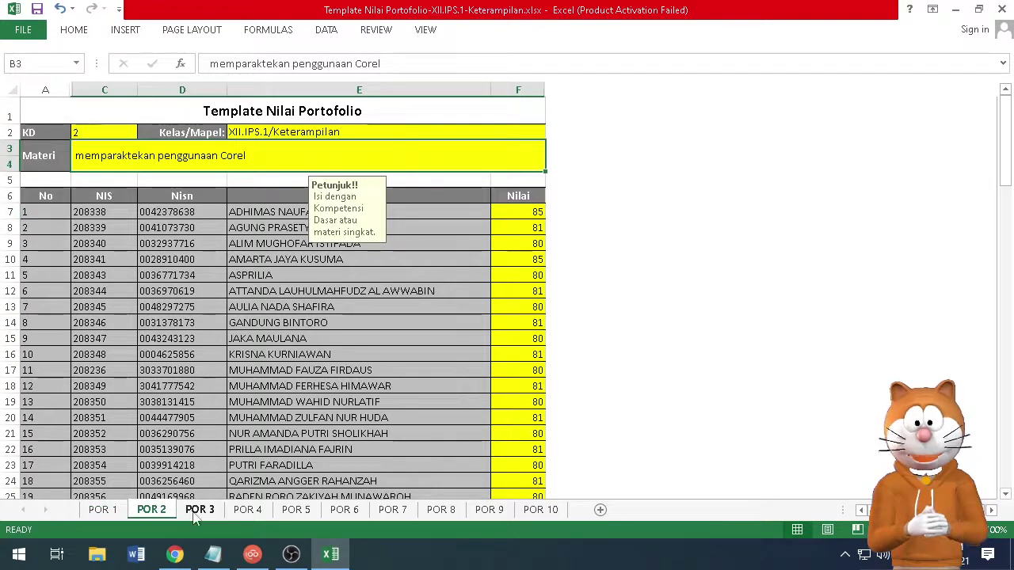
Look through sheets POR 3 to POR 10 for their KD, Materi and Nilai, and review the score list on POR 2.
{"action": "left_click", "coordinate": [200, 509]}
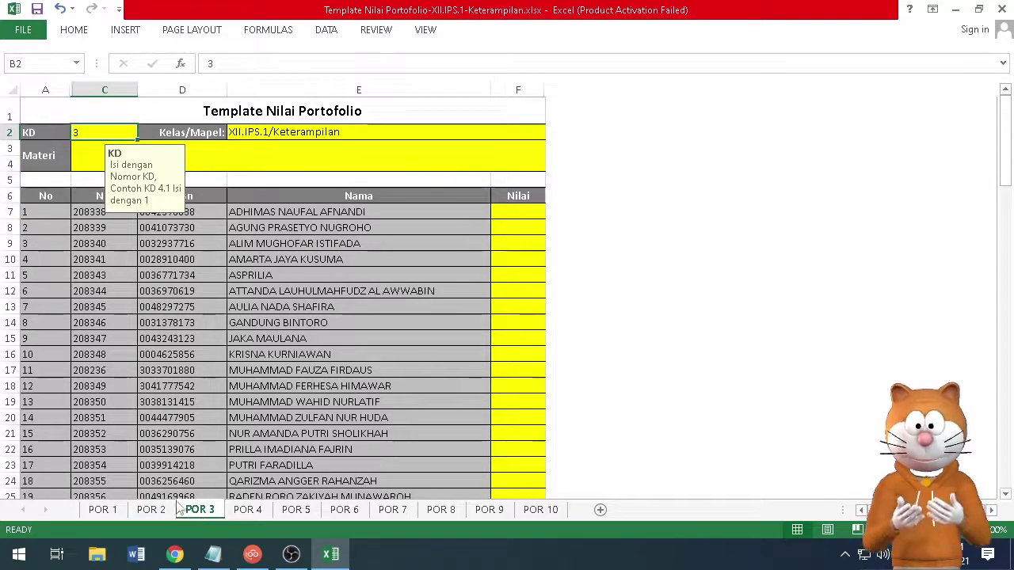
{"action": "left_click", "coordinate": [230, 156]}
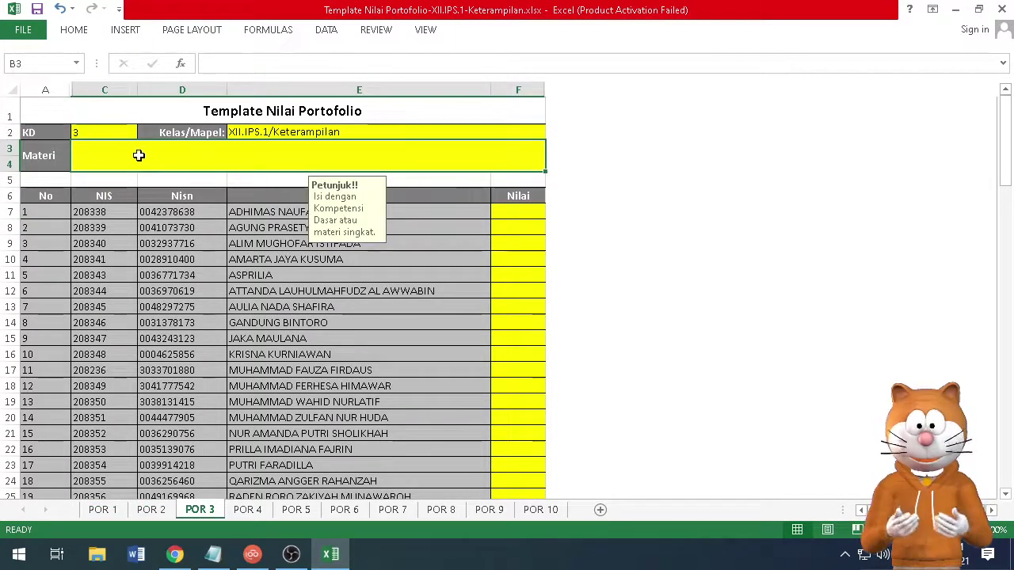
{"action": "left_click", "coordinate": [247, 510]}
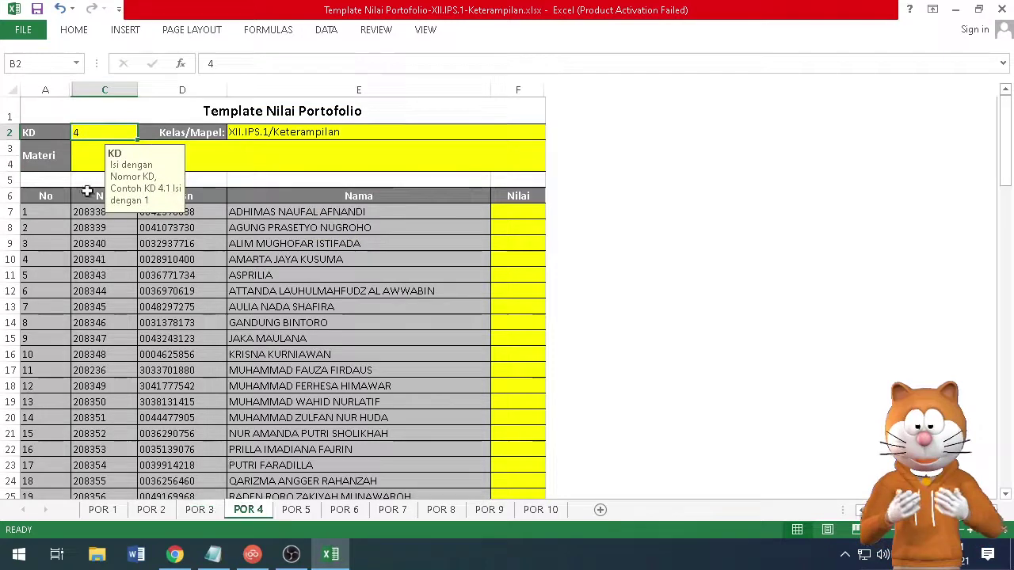
{"action": "left_click", "coordinate": [542, 510]}
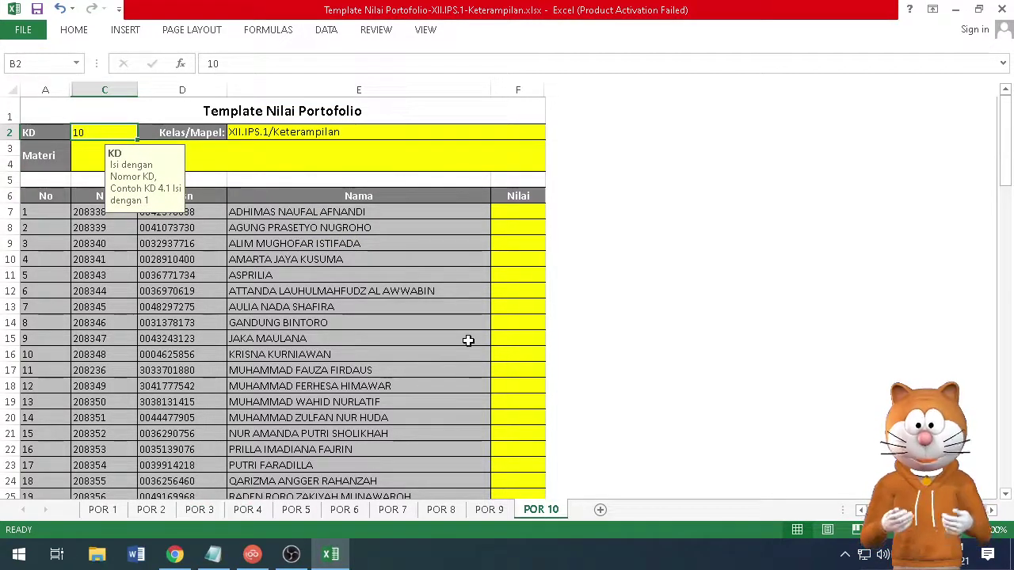
{"action": "left_click", "coordinate": [489, 509]}
{"action": "left_click", "coordinate": [441, 510]}
{"action": "left_click", "coordinate": [392, 509]}
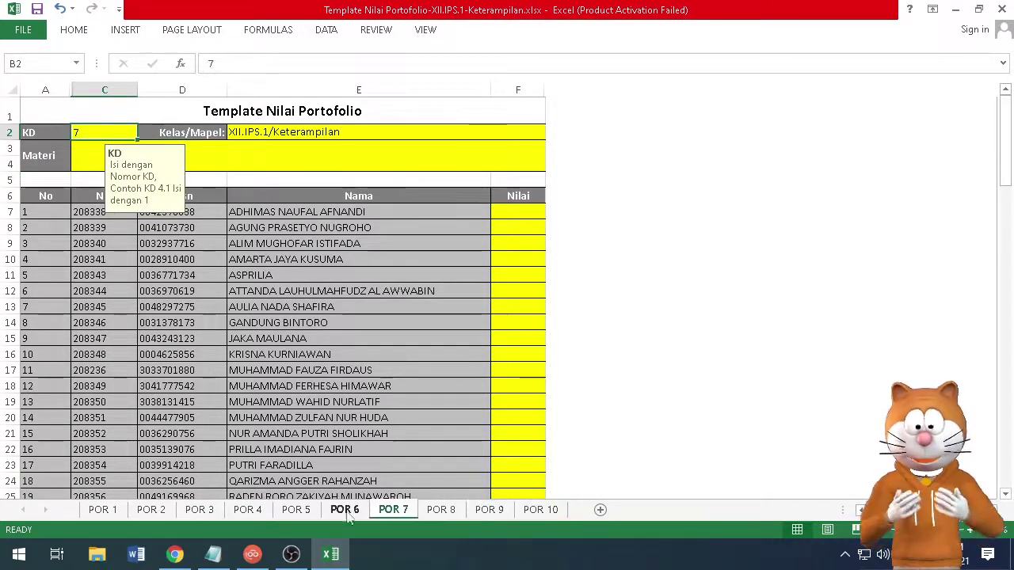
{"action": "left_click", "coordinate": [344, 510]}
{"action": "left_click", "coordinate": [296, 509]}
{"action": "left_click", "coordinate": [247, 509]}
{"action": "left_click", "coordinate": [199, 509]}
{"action": "left_click", "coordinate": [151, 510]}
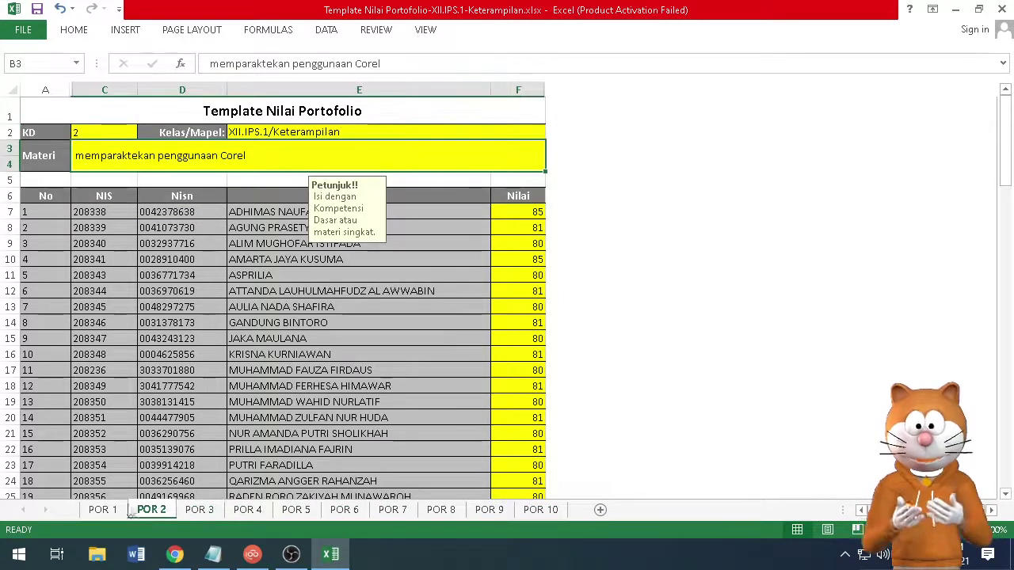
{"action": "scroll", "coordinate": [493, 471], "scroll_direction": "down", "scroll_amount": 4}
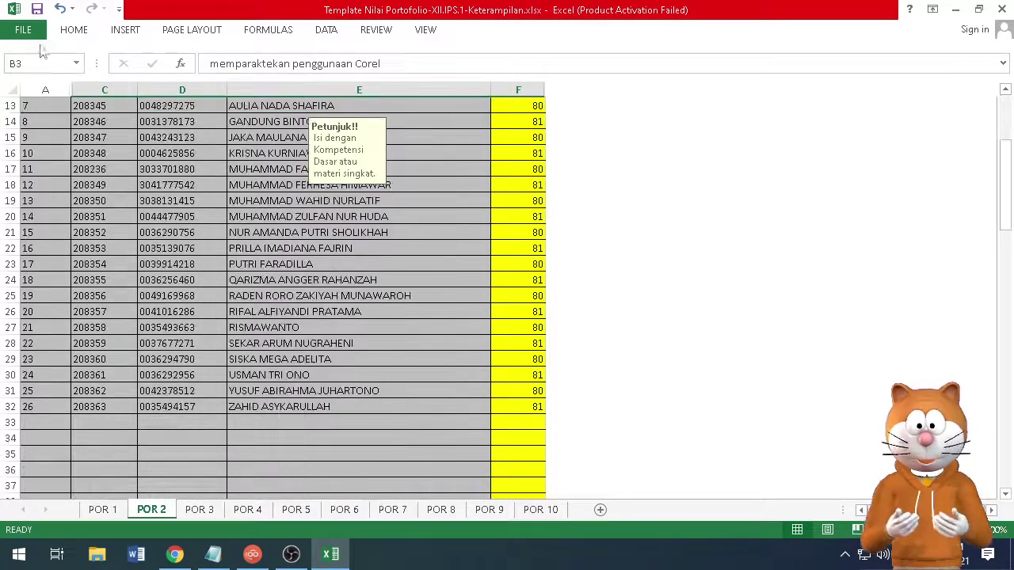
Close the workbook, switch to Chrome and upload Template Nilai Portofolio-XII.IPS.1-Keterampilan.xlsx from the Desktop through Upload Nilai.
{"action": "left_click", "coordinate": [1003, 10]}
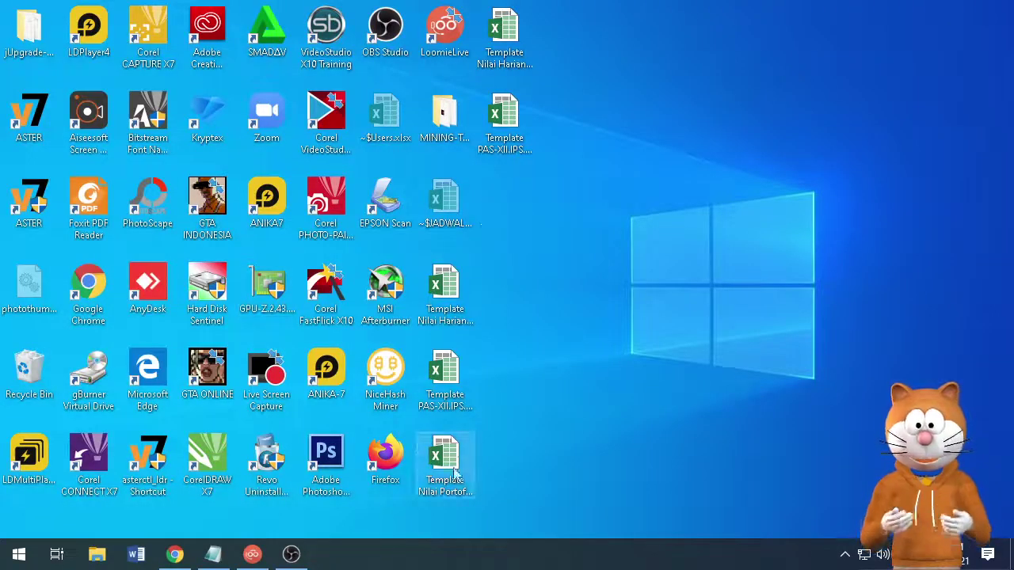
{"action": "left_click", "coordinate": [175, 555]}
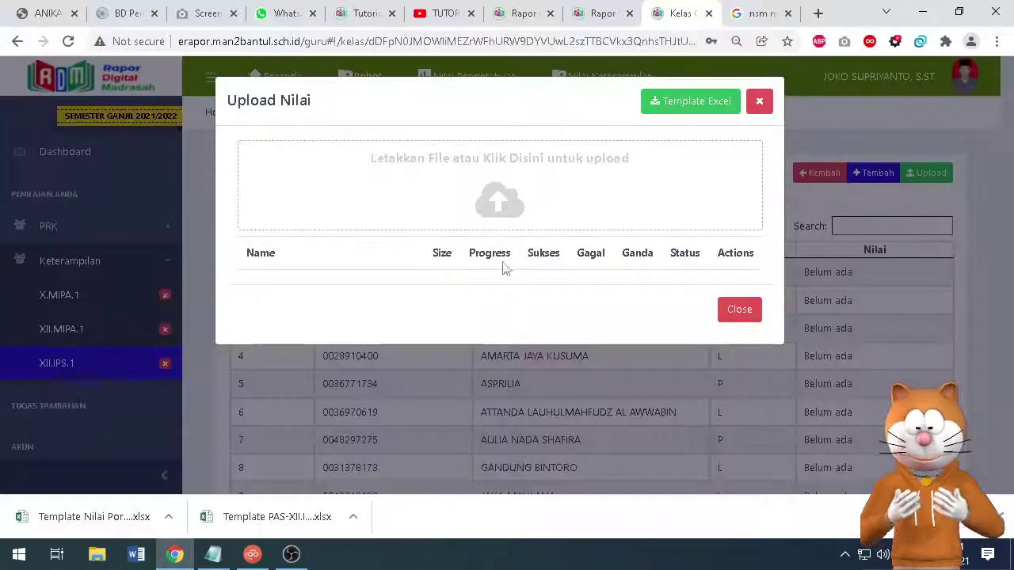
{"action": "left_click", "coordinate": [499, 203]}
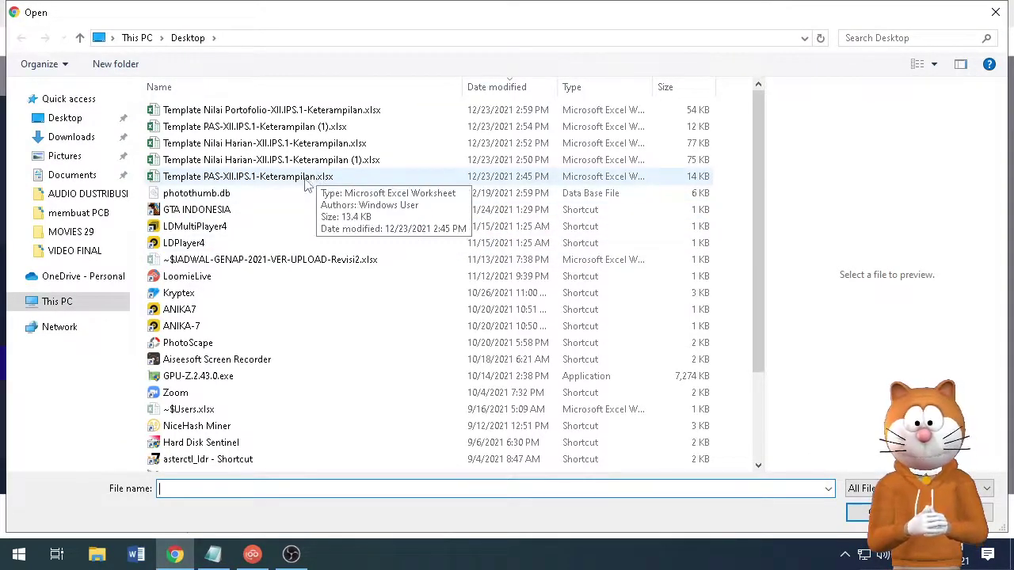
{"action": "left_click", "coordinate": [325, 110]}
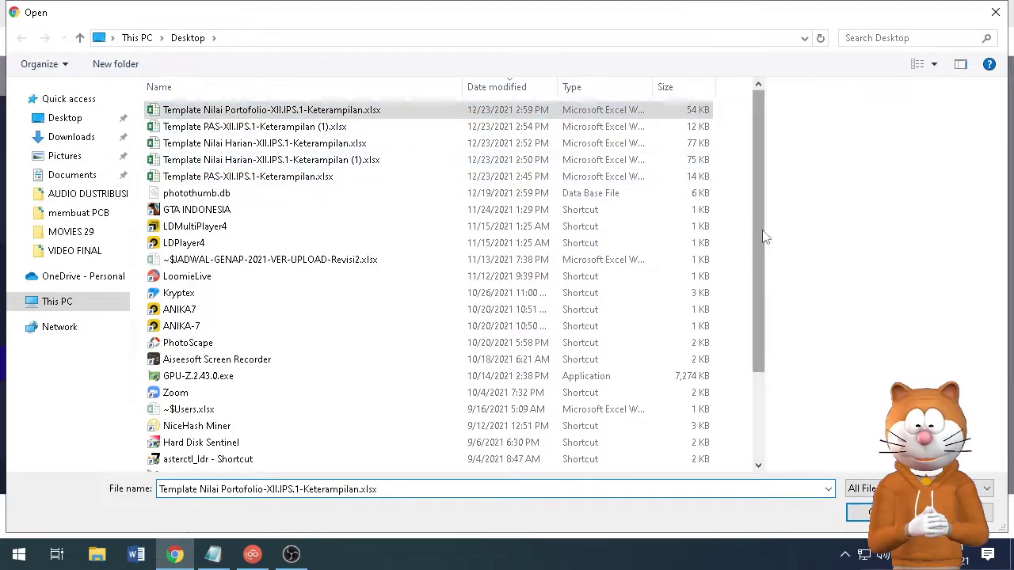
{"action": "left_click_drag", "start_coordinate": [765, 229], "coordinate": [529, 245]}
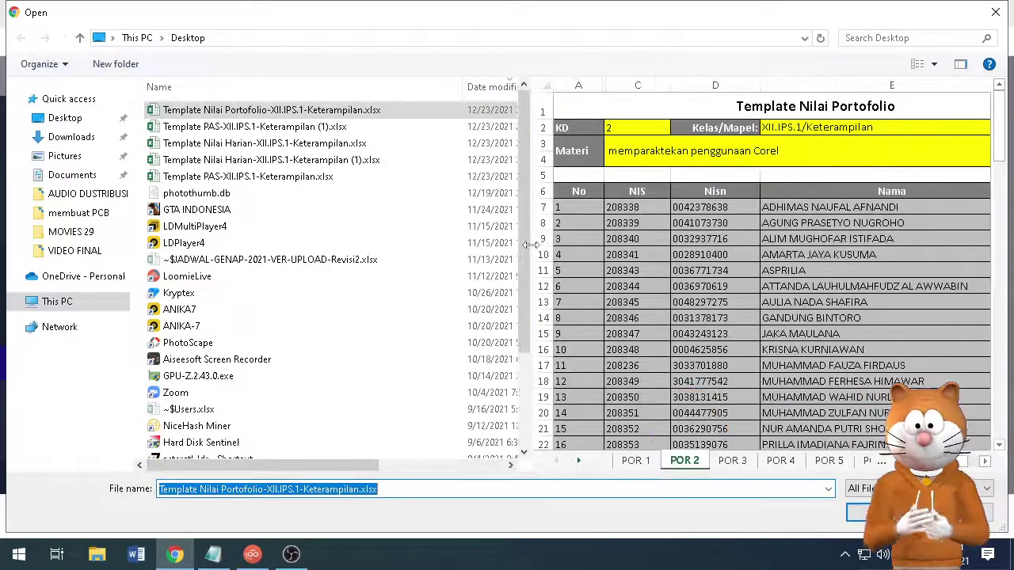
{"action": "left_click", "coordinate": [644, 462]}
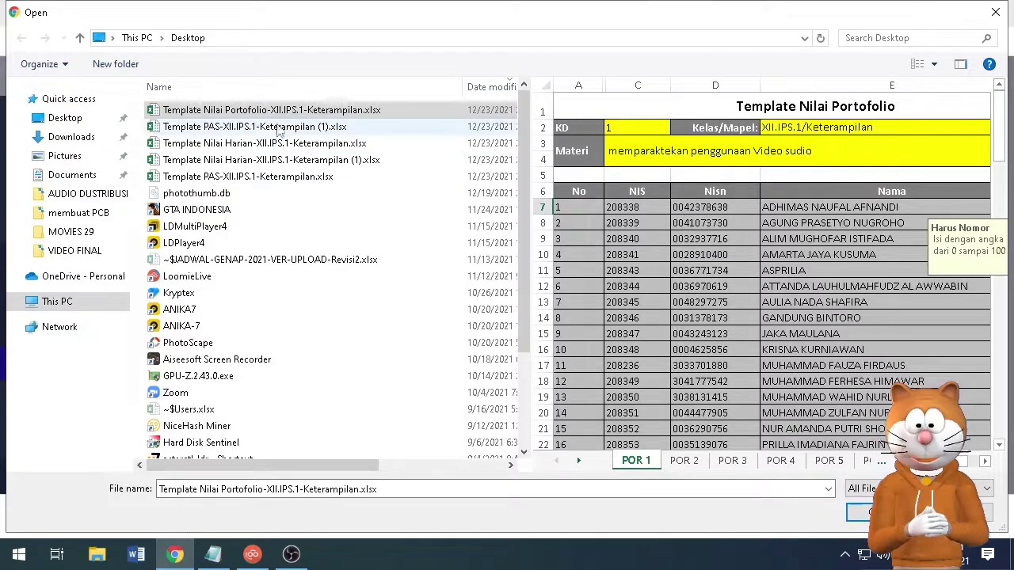
{"action": "left_click", "coordinate": [238, 110]}
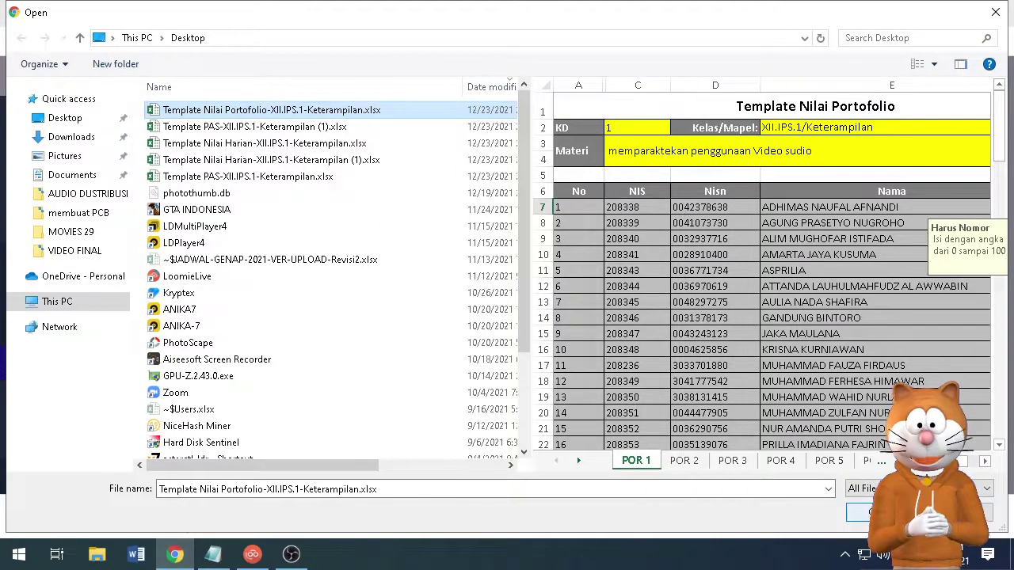
{"action": "key", "text": "Return"}
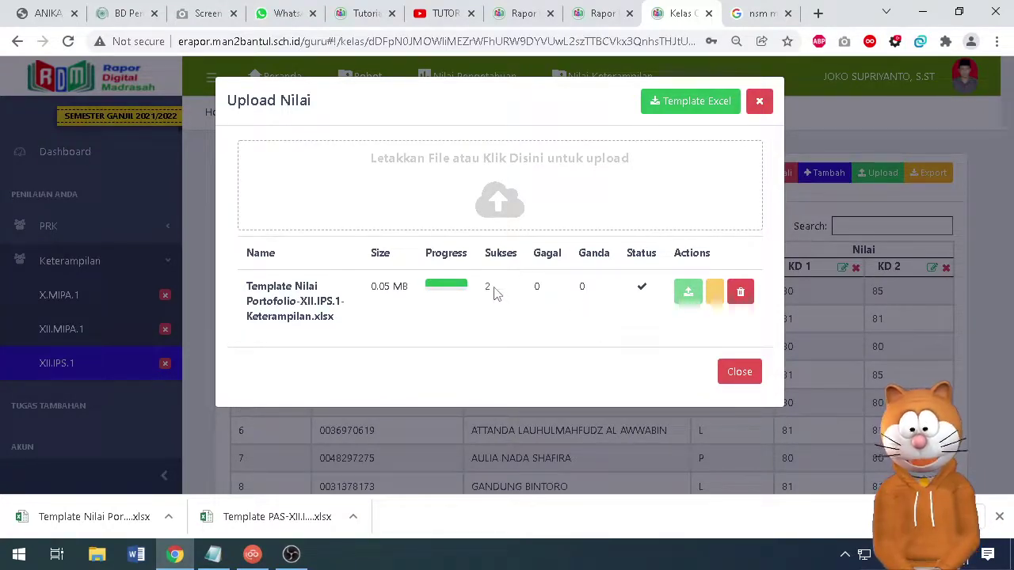
Close the Upload Nilai dialog and dismiss the browser's list of downloaded files.
{"action": "left_click", "coordinate": [654, 291]}
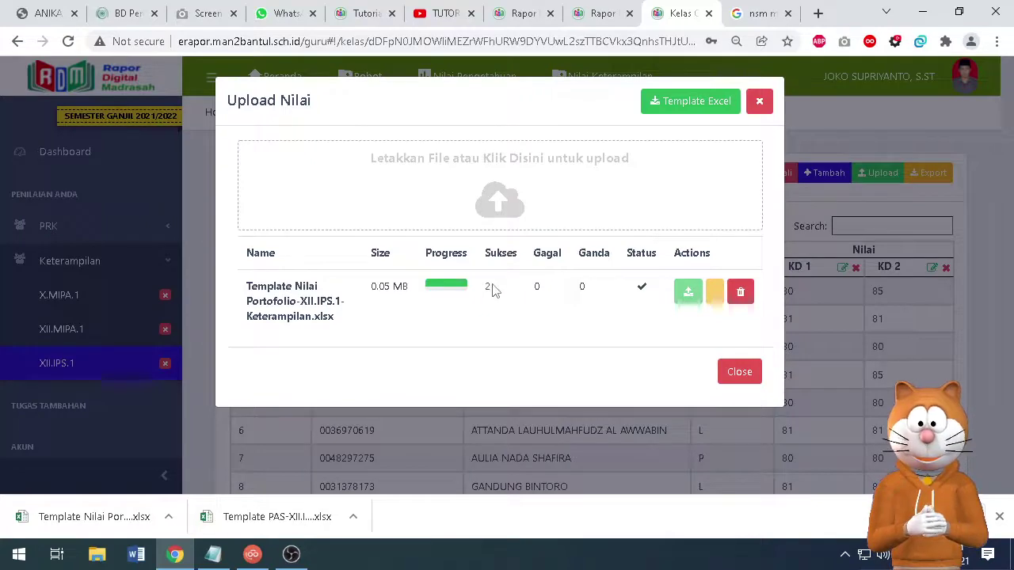
{"action": "left_click", "coordinate": [750, 379]}
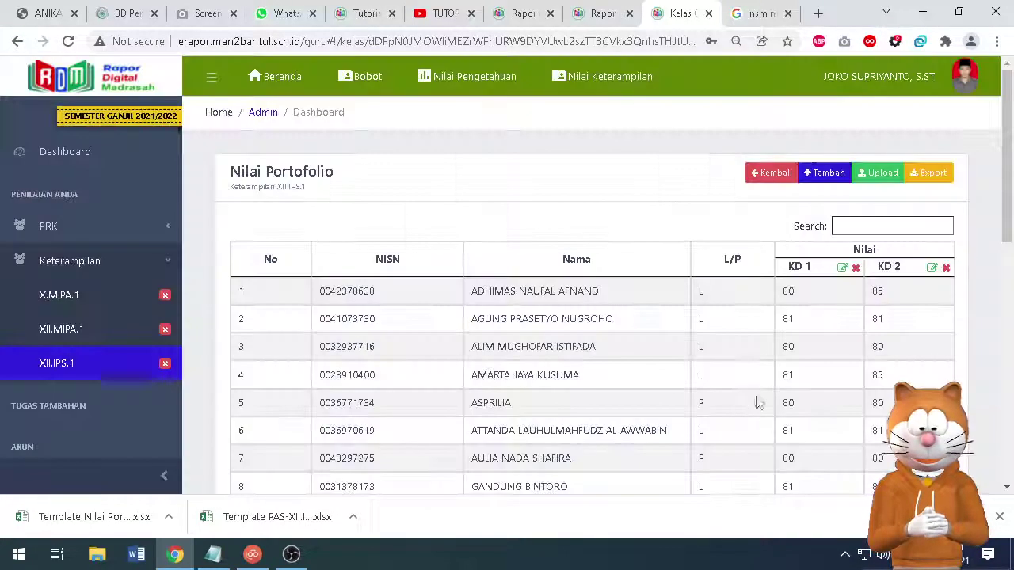
{"action": "left_click", "coordinate": [998, 516]}
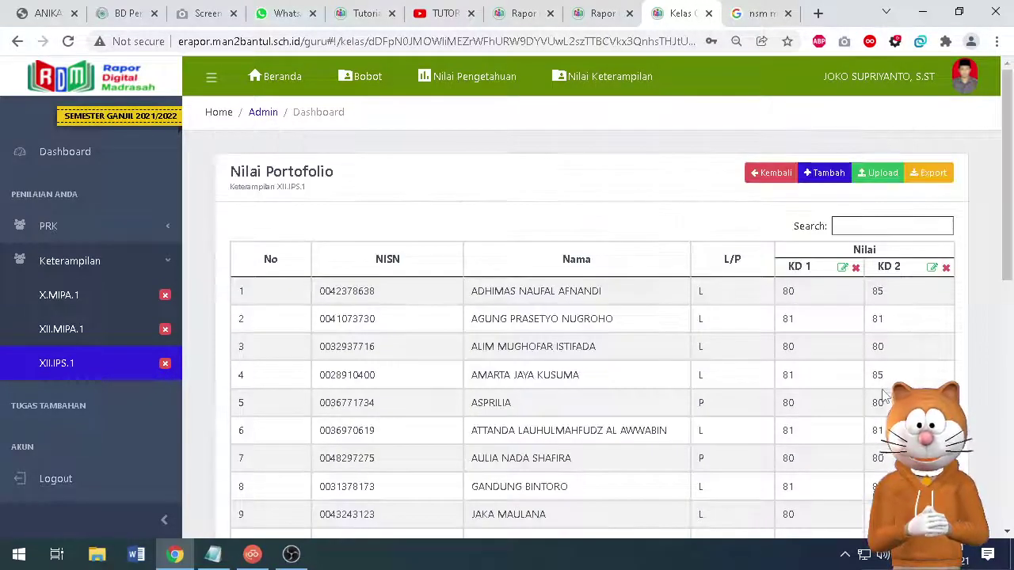
Go back to the Nilai Keterampilan overview of XII.IPS.1 and read the students' Rapor scores and Deskripsi texts.
{"action": "left_click", "coordinate": [756, 173]}
{"action": "scroll", "coordinate": [816, 365], "scroll_direction": "down", "scroll_amount": 1}
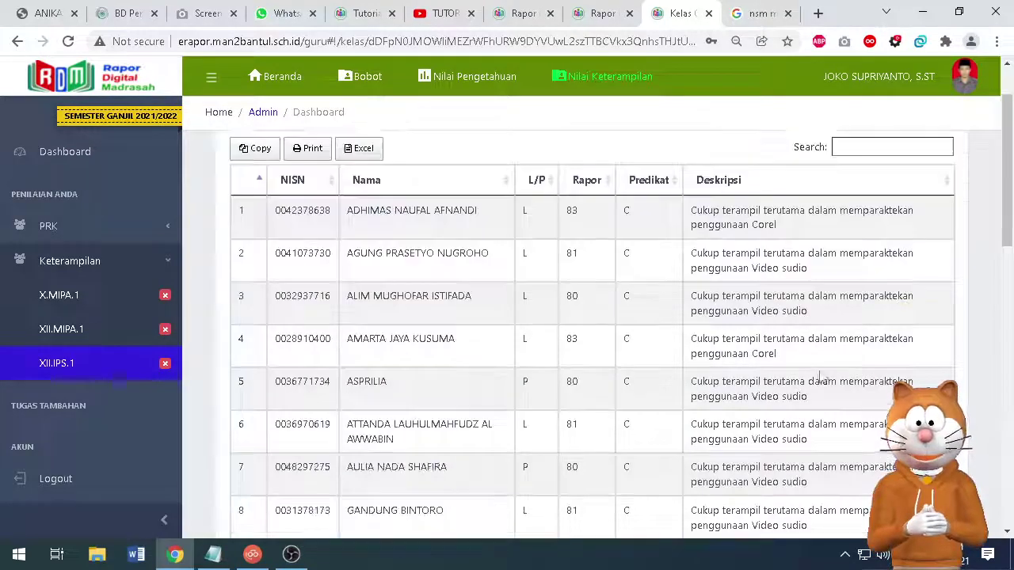
{"action": "left_click_drag", "start_coordinate": [777, 226], "coordinate": [697, 207]}
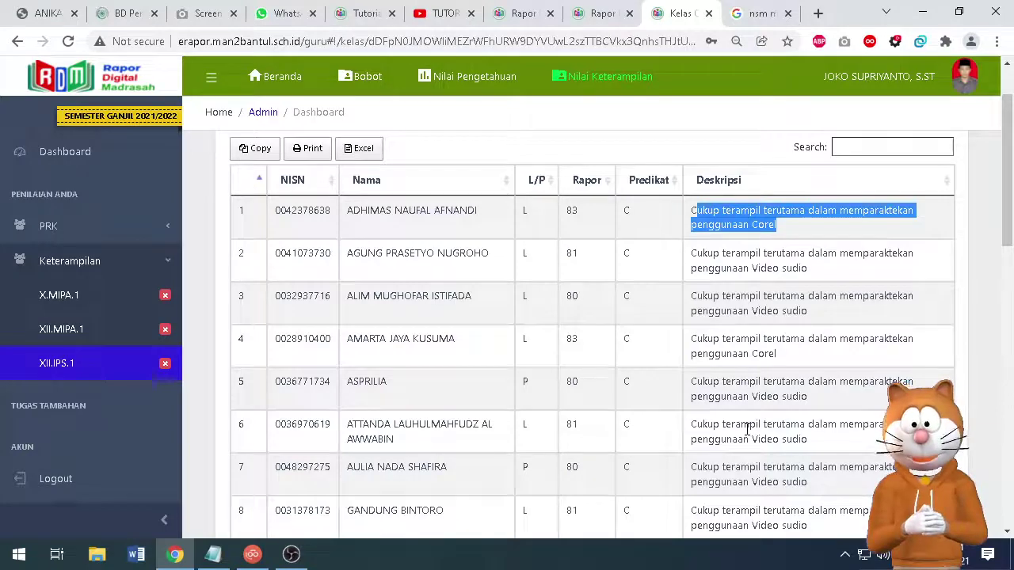
{"action": "scroll", "coordinate": [747, 429], "scroll_direction": "up", "scroll_amount": 1}
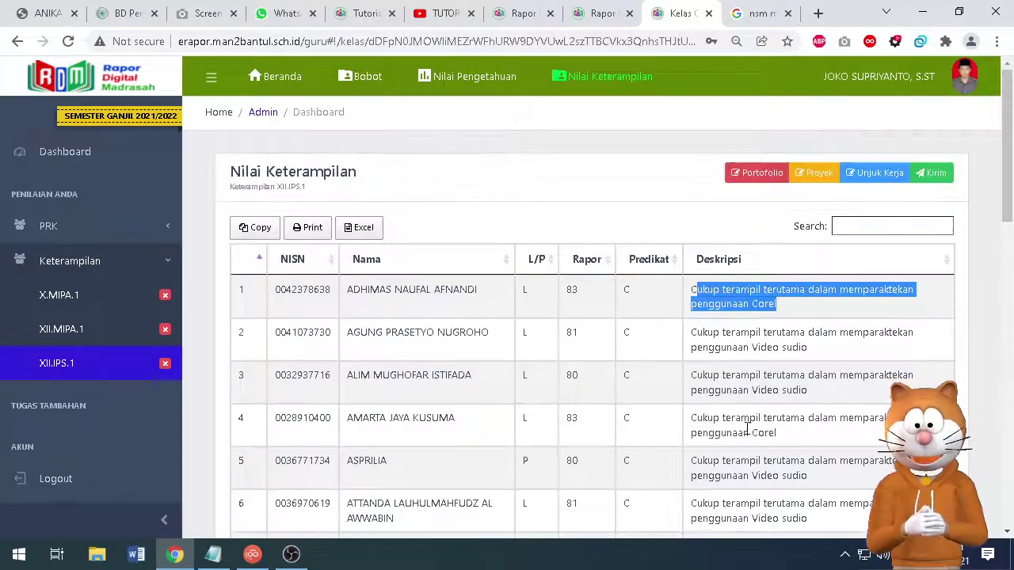
{"action": "left_click", "coordinate": [755, 301]}
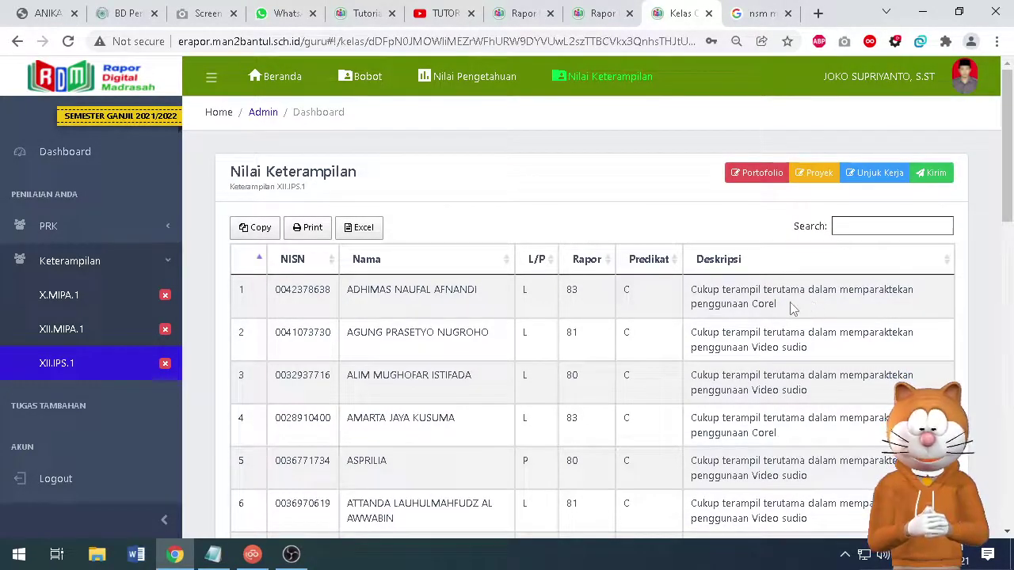
Open the Portofolio scores, examine the Materi text in the KD 2 entry, and close it without editing.
{"action": "left_click", "coordinate": [759, 176]}
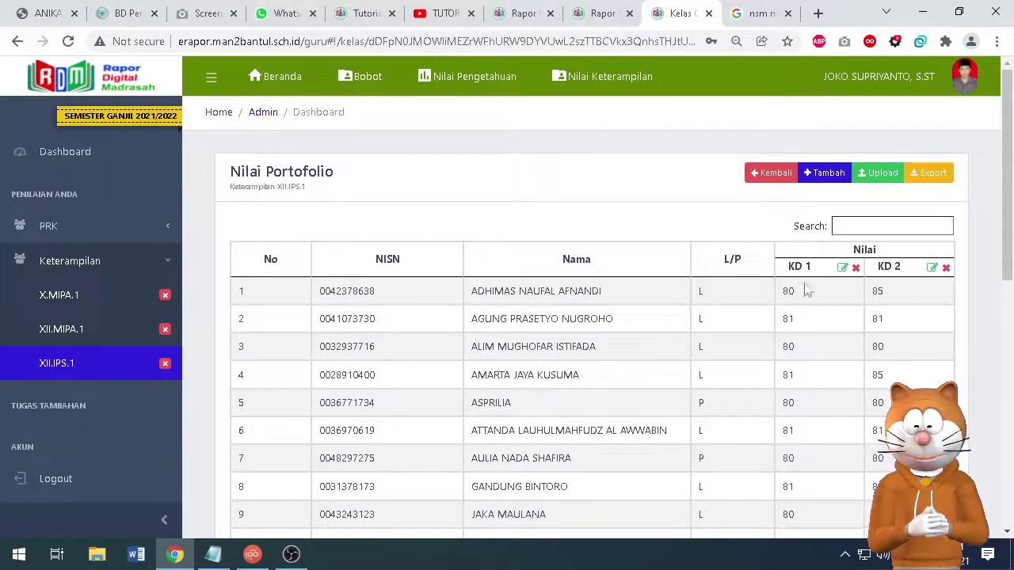
{"action": "left_click", "coordinate": [931, 267]}
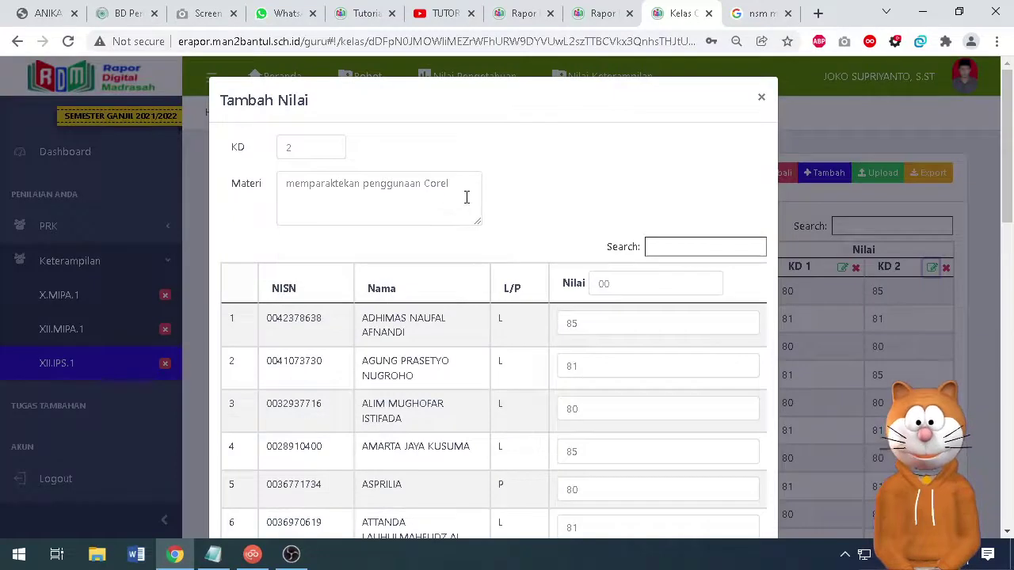
{"action": "left_click_drag", "start_coordinate": [469, 191], "coordinate": [266, 198]}
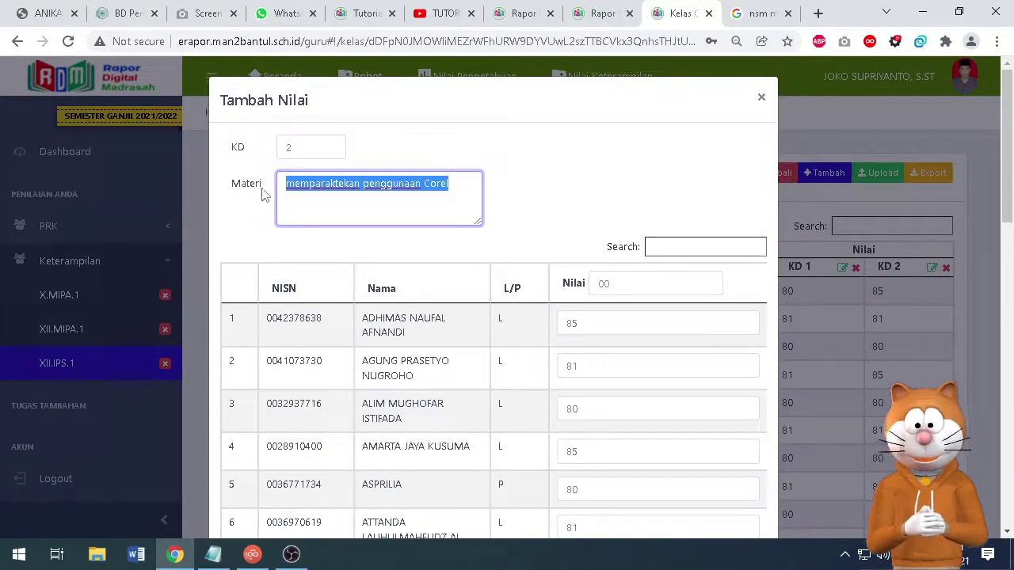
{"action": "left_click", "coordinate": [310, 184]}
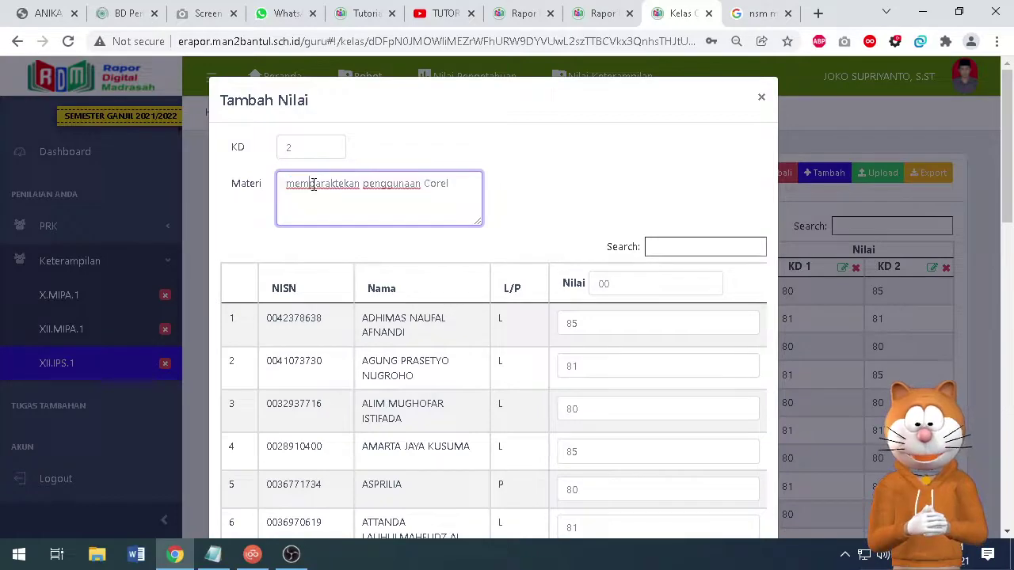
{"action": "left_click", "coordinate": [761, 96]}
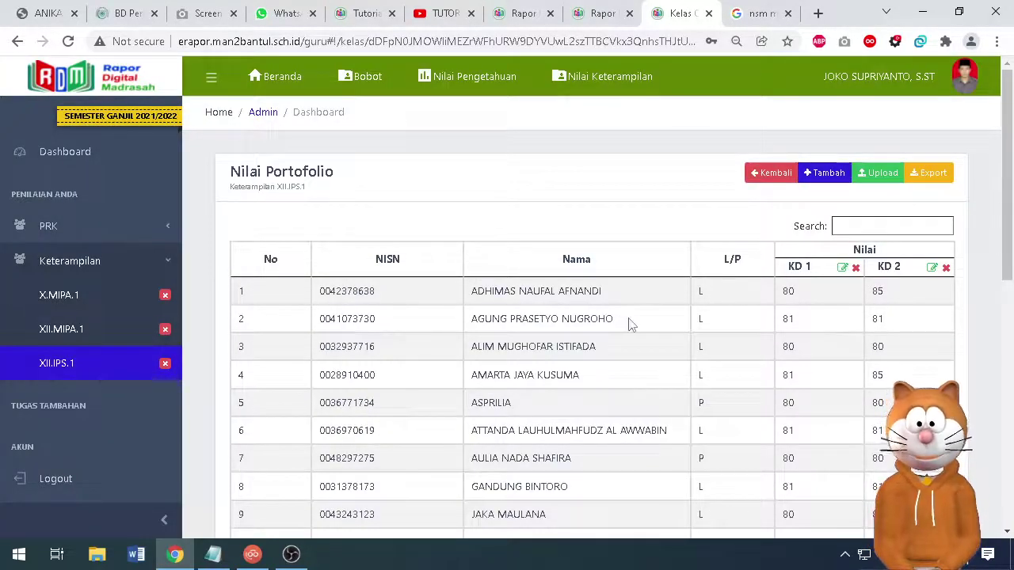
Check the second student's portfolio row, and return to the Nilai Keterampilan overview to review its scores.
{"action": "left_click_drag", "start_coordinate": [630, 324], "coordinate": [457, 325]}
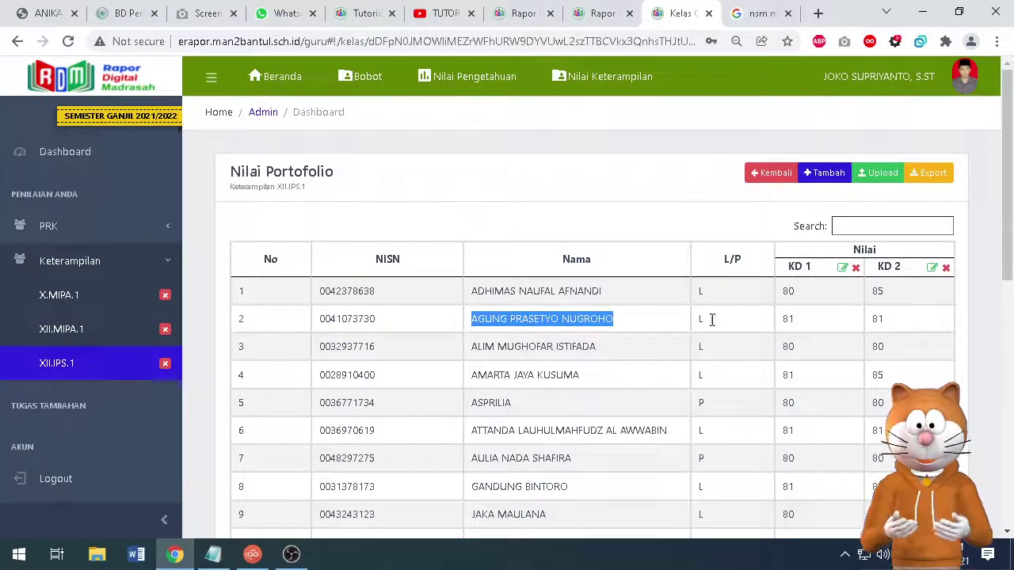
{"action": "left_click", "coordinate": [780, 175]}
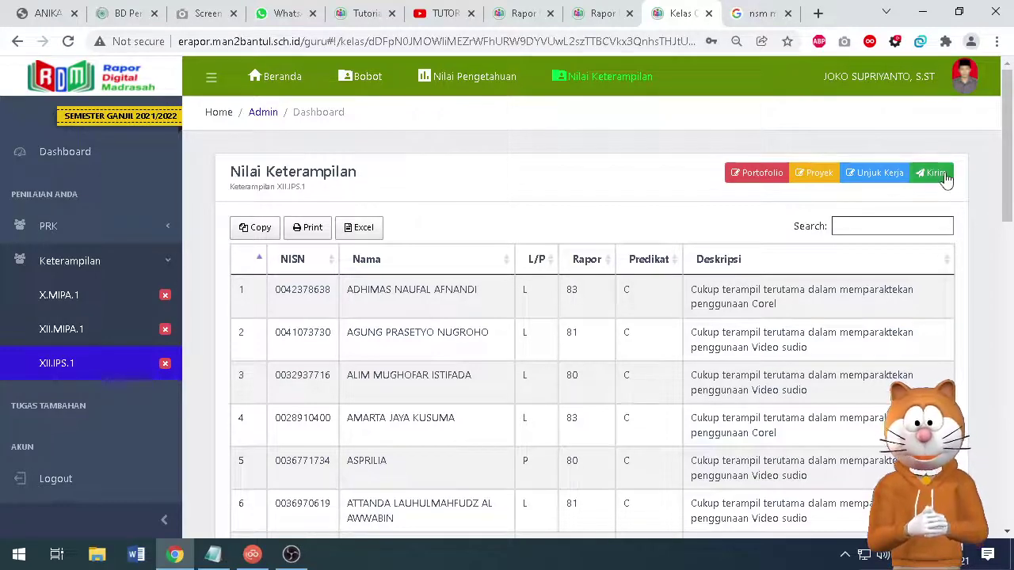
{"action": "scroll", "coordinate": [766, 370], "scroll_direction": "down", "scroll_amount": 1}
{"action": "scroll", "coordinate": [765, 362], "scroll_direction": "up", "scroll_amount": 1}
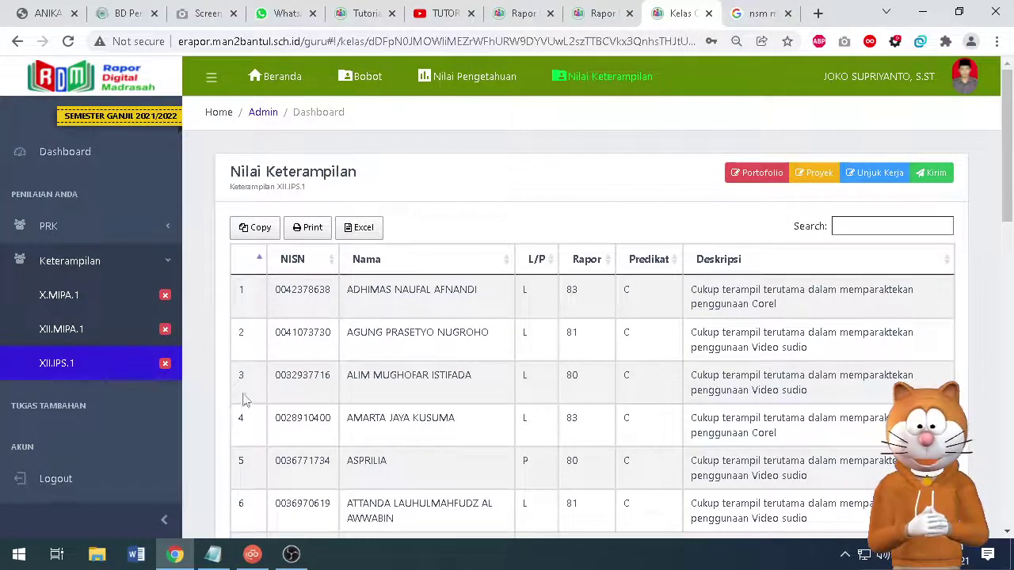
{"action": "left_click", "coordinate": [846, 556]}
{"action": "right_click", "coordinate": [859, 519]}
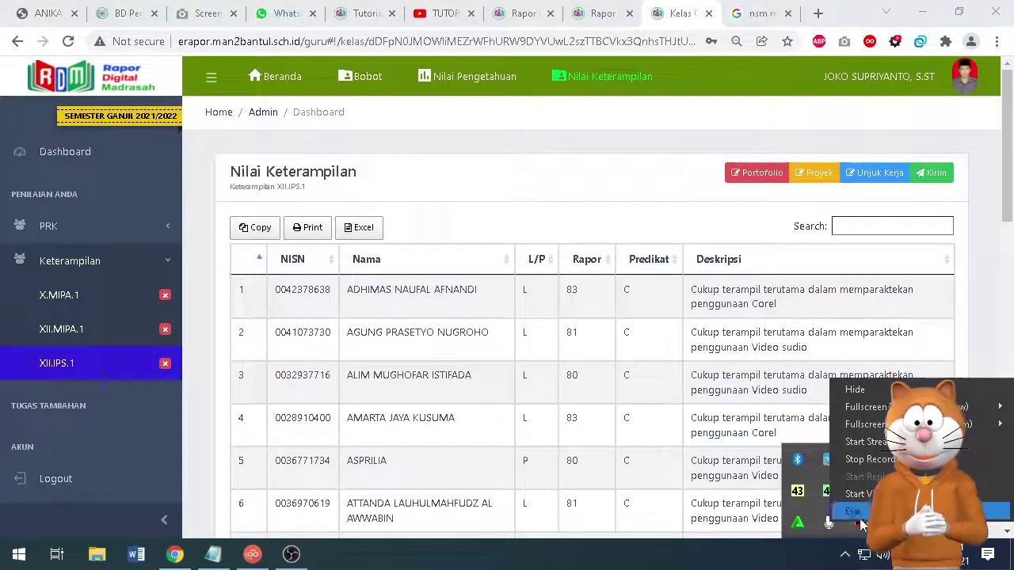